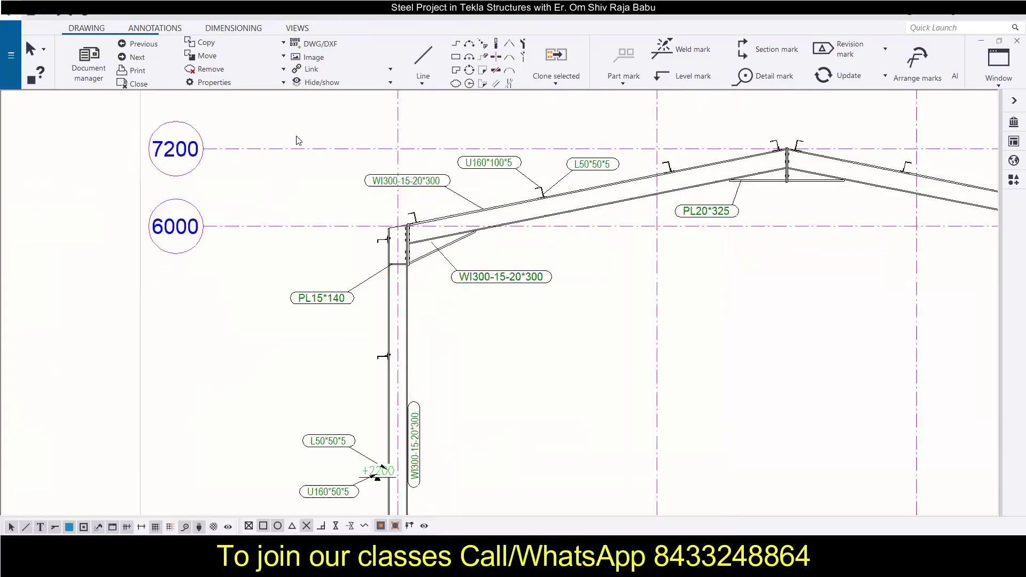
Examine the whole GRID 1 section drawing, including the portal frame, its part marks and dimensions, and the sheet's title block
scroll(298, 140, down, 5)
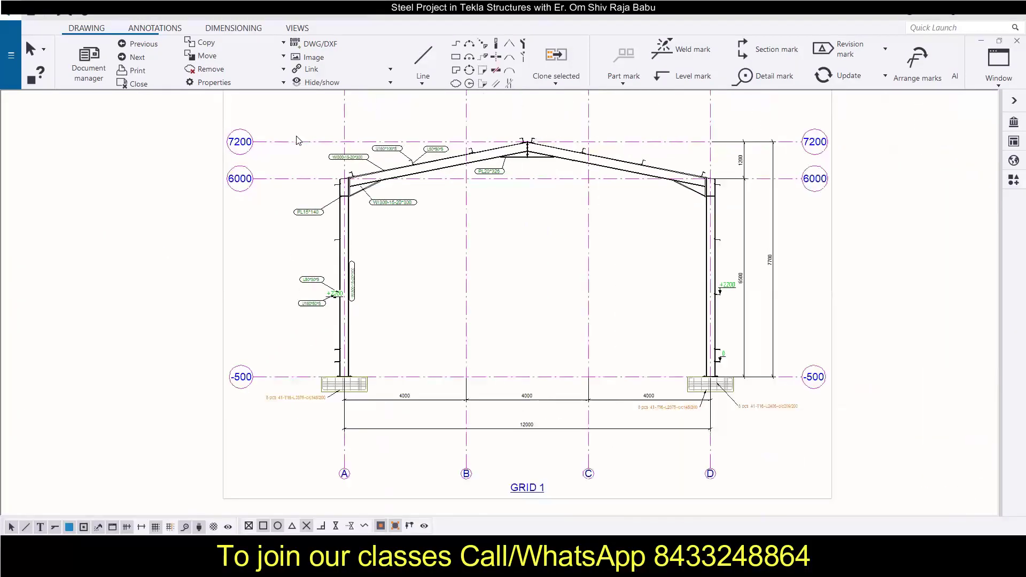
scroll(298, 141, down, 1)
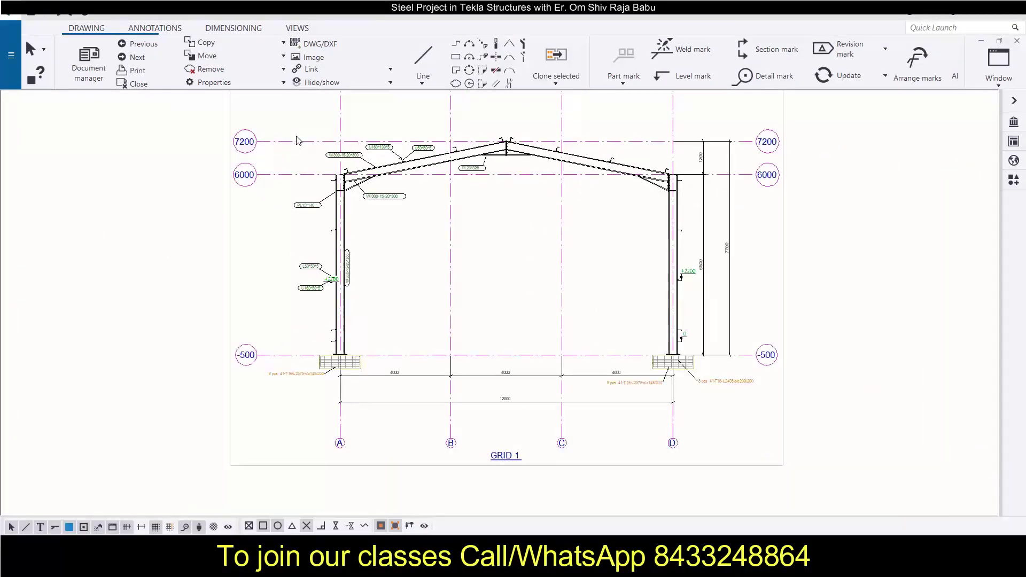
scroll(345, 182, down, 3)
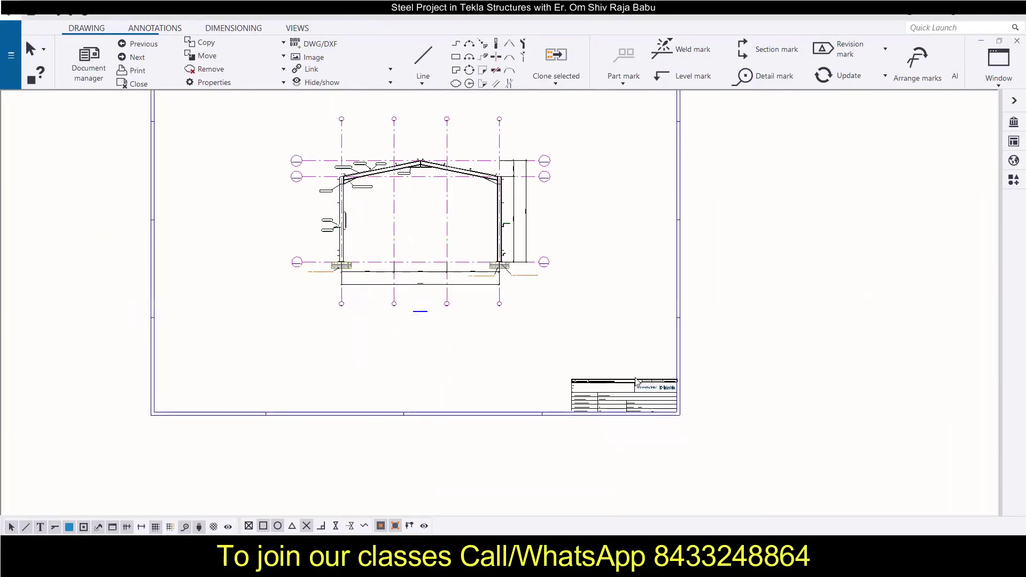
scroll(652, 425, up, 2)
scroll(652, 425, up, 2)
scroll(549, 300, down, 5)
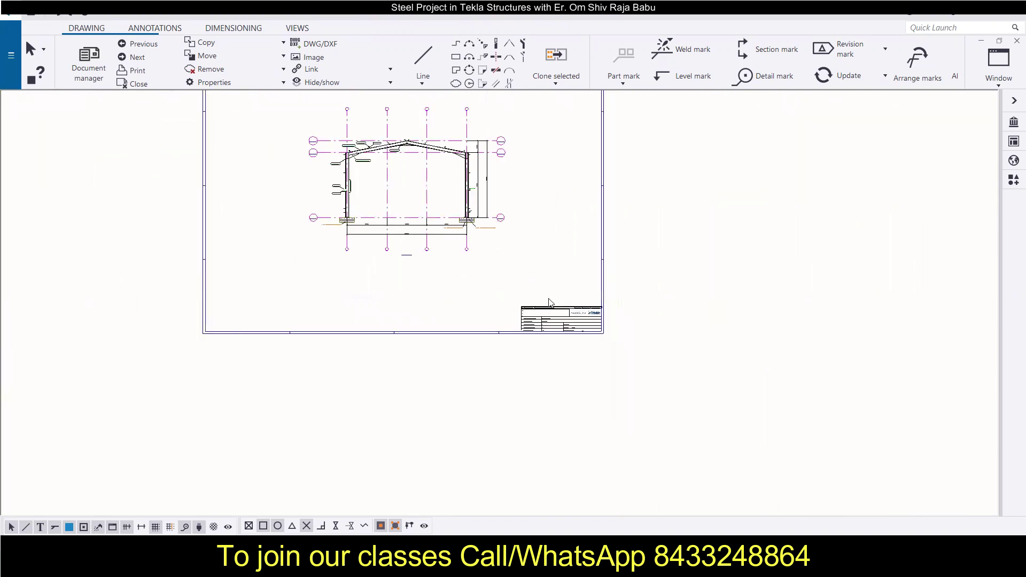
scroll(469, 179, up, 4)
scroll(369, 321, up, 3)
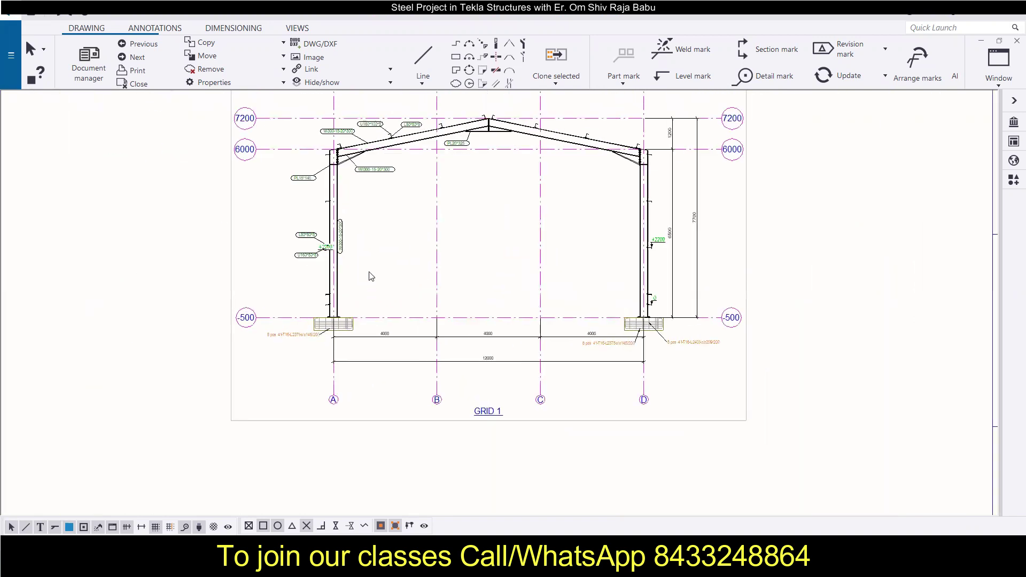
middle_drag(366, 276, 361, 311)
scroll(299, 309, down, 1)
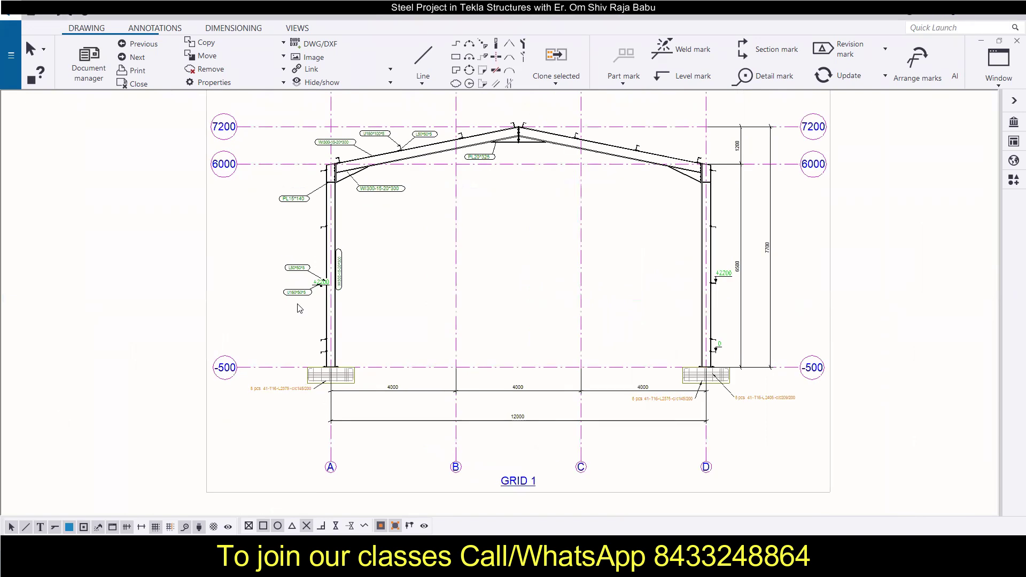
Examine the grid labels, elevation levels and bay dimensions, and the marks around the wall girts on the grid A column
scroll(316, 433, up, 2)
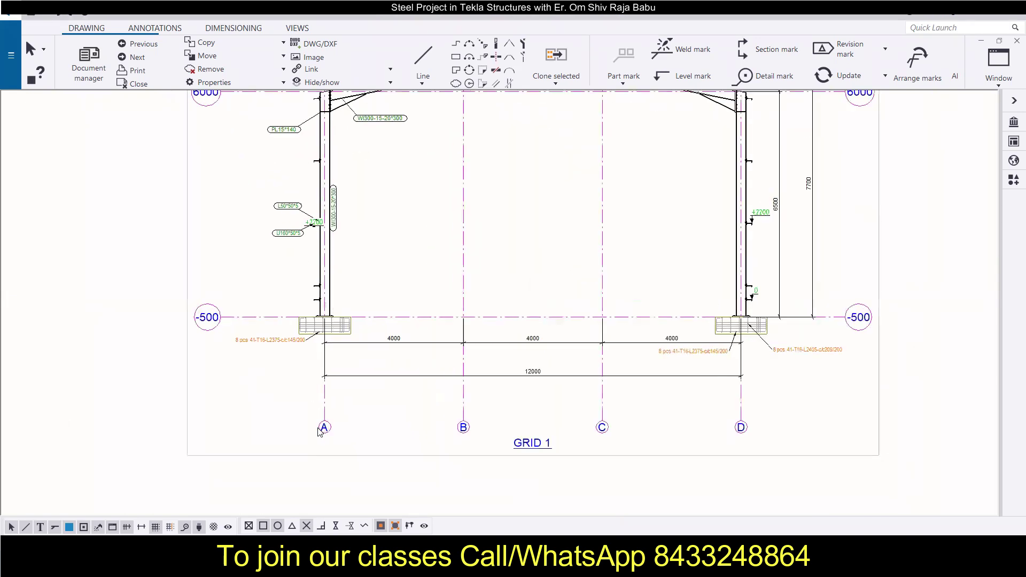
scroll(199, 334, down, 2)
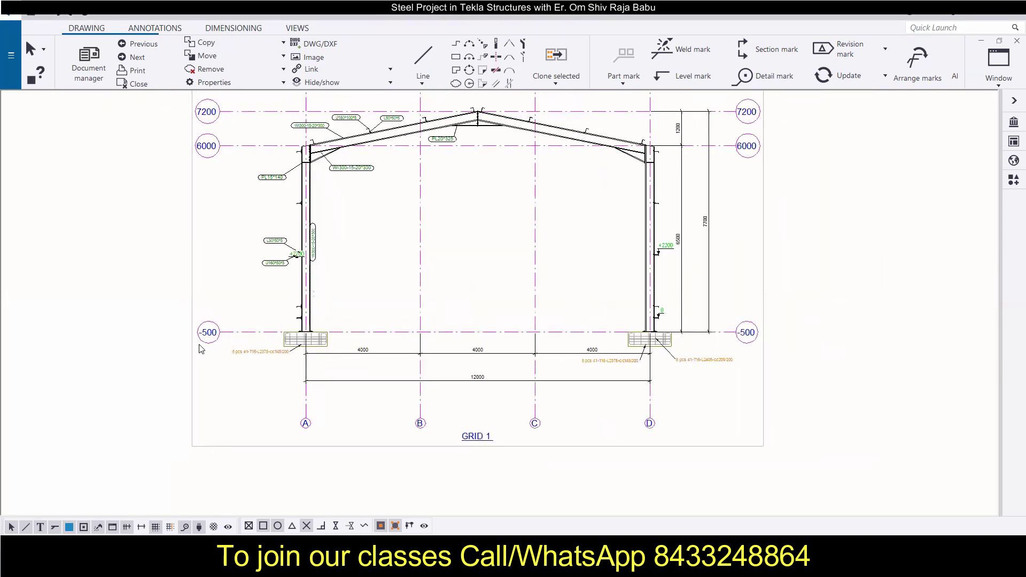
scroll(206, 335, up, 3)
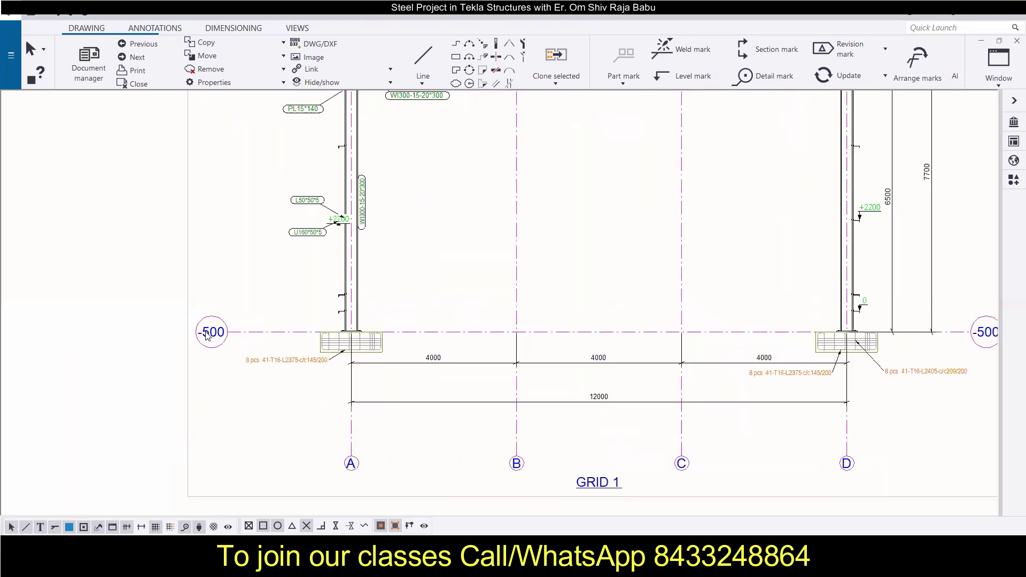
scroll(207, 334, down, 3)
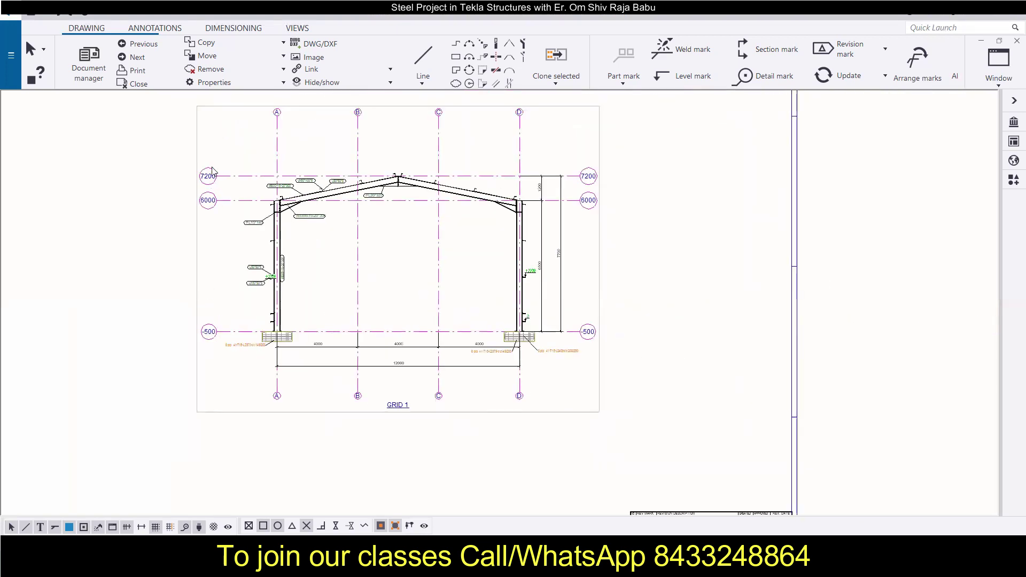
scroll(212, 171, up, 2)
scroll(213, 171, down, 1)
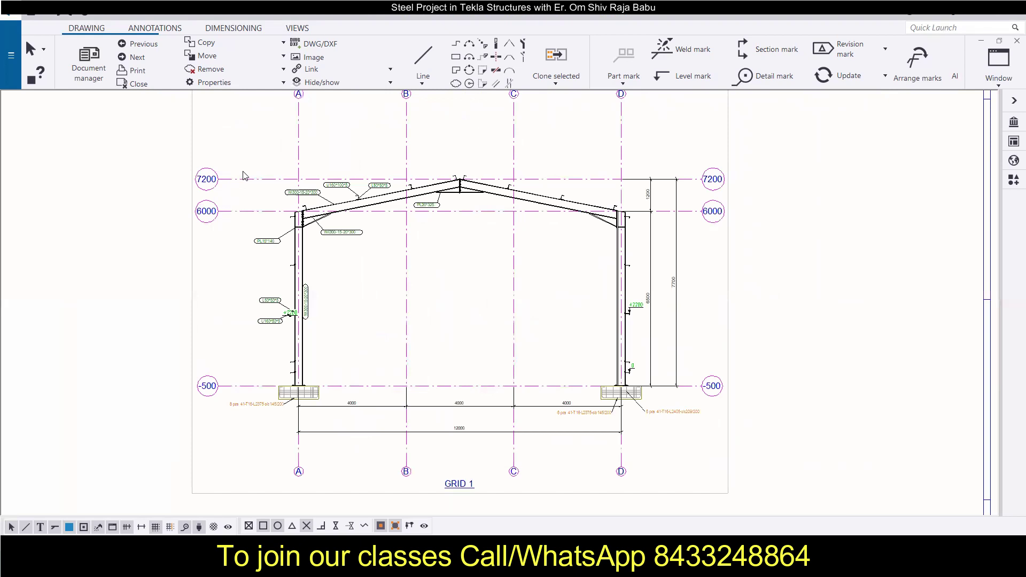
scroll(298, 319, up, 5)
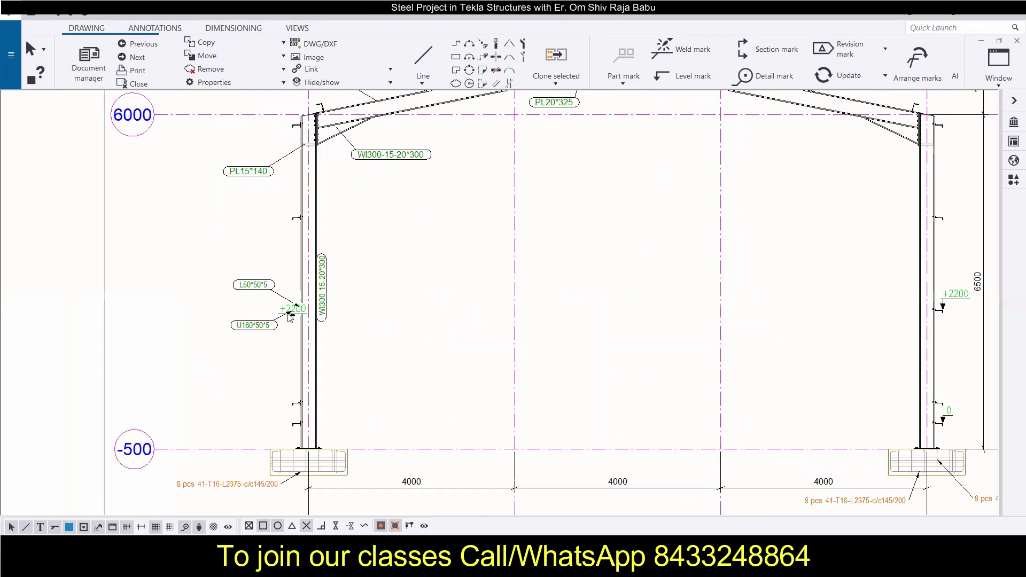
scroll(288, 318, down, 6)
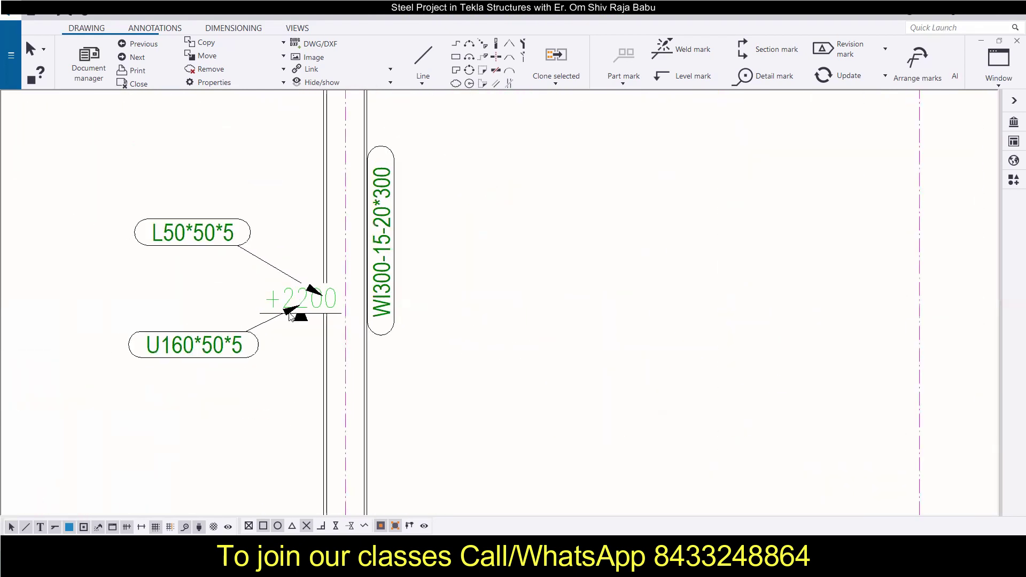
scroll(297, 425, up, 5)
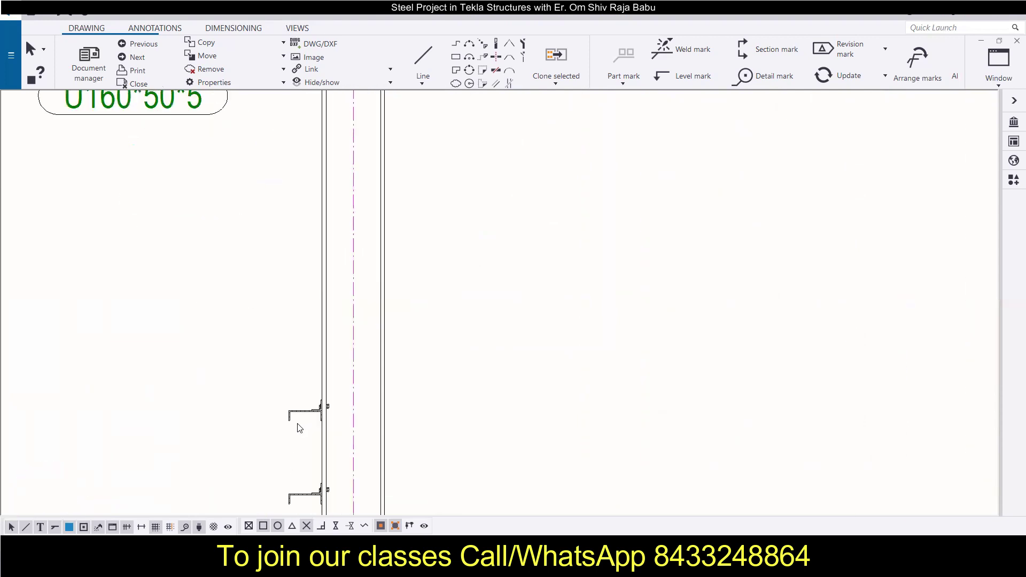
scroll(285, 416, down, 3)
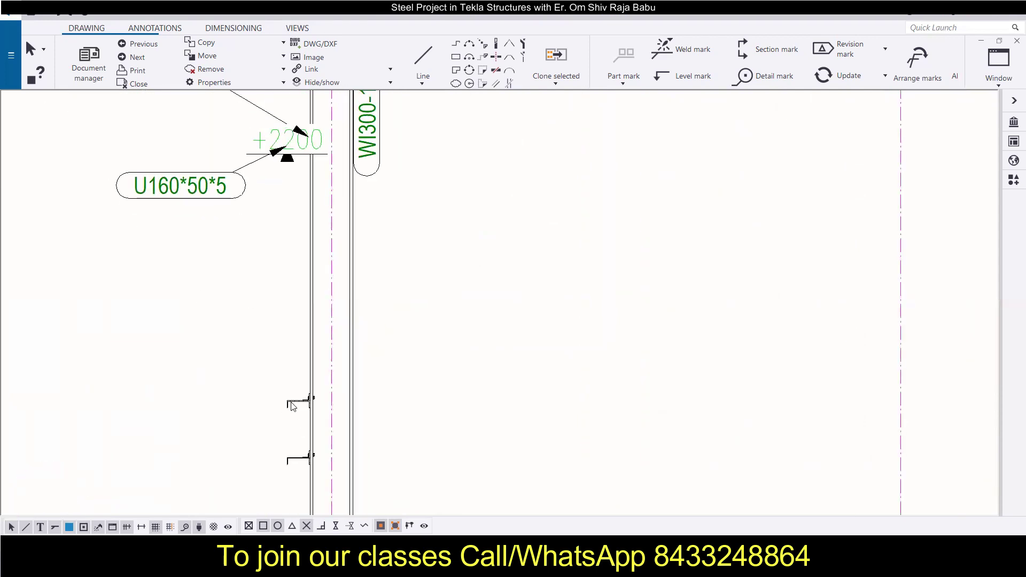
scroll(291, 406, down, 8)
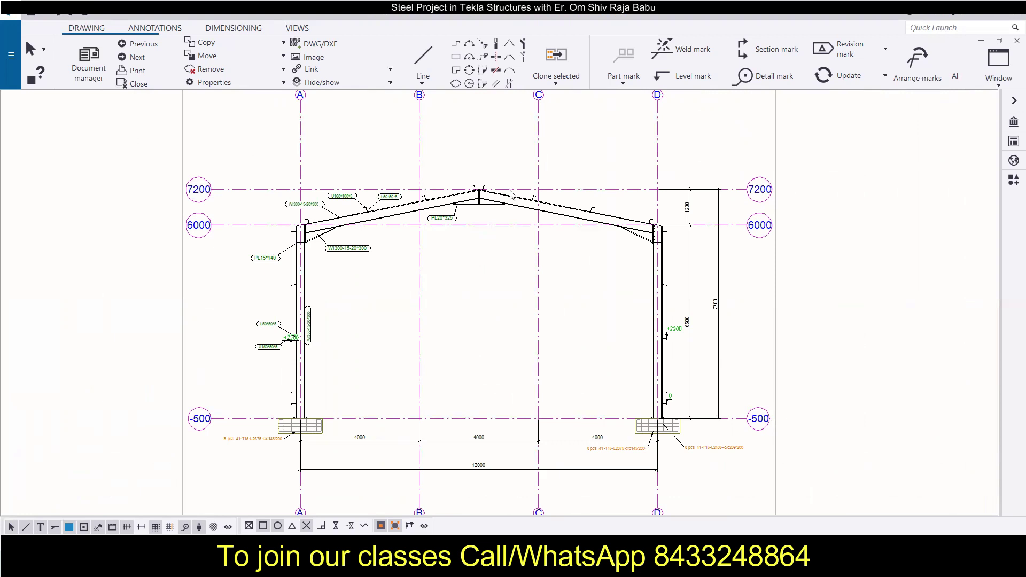
scroll(511, 195, down, 1)
scroll(597, 335, up, 3)
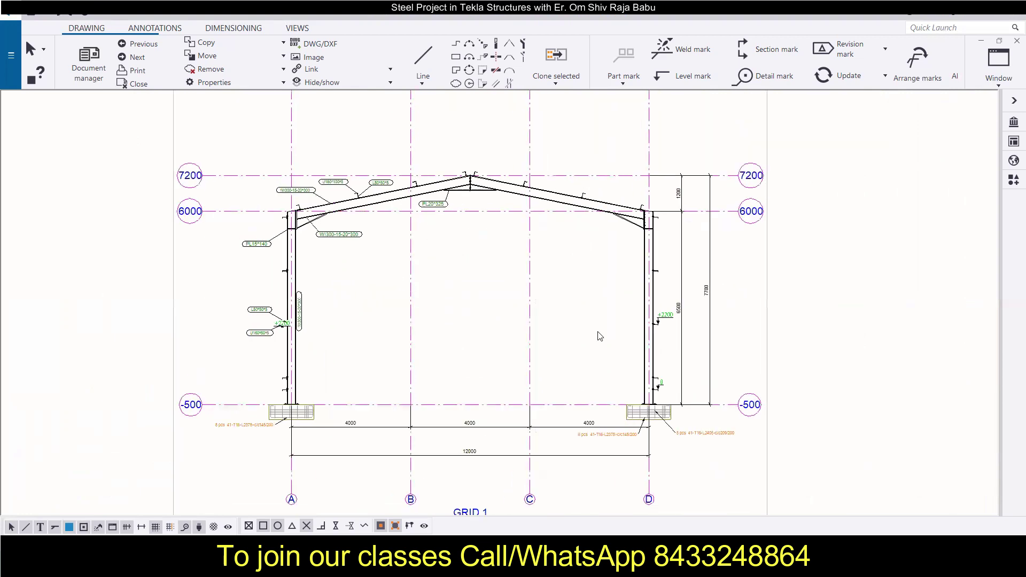
Delete the +2200 level mark that overlaps the part mark leaders on the grid A column
scroll(82, 327, up, 6)
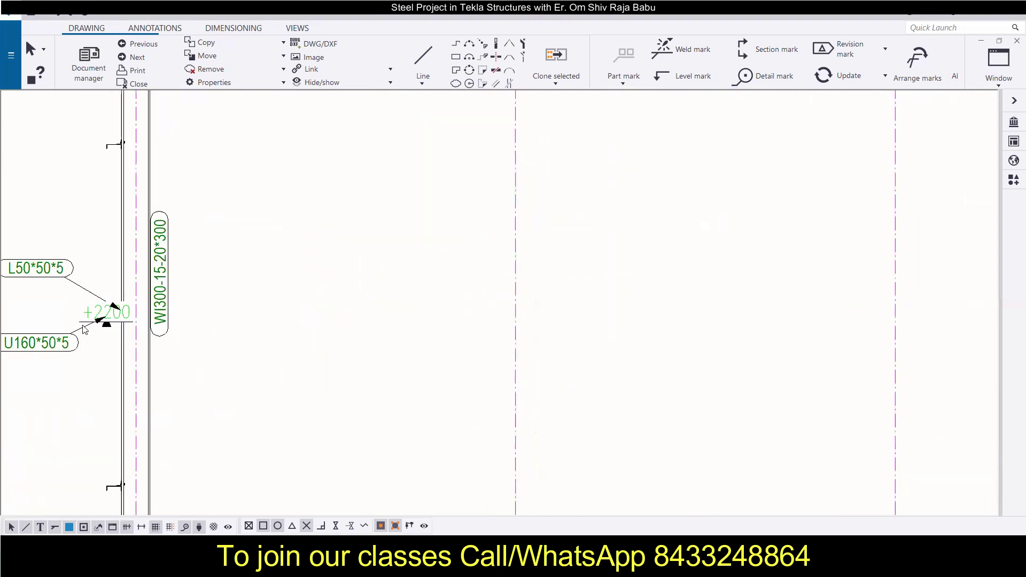
click(112, 302)
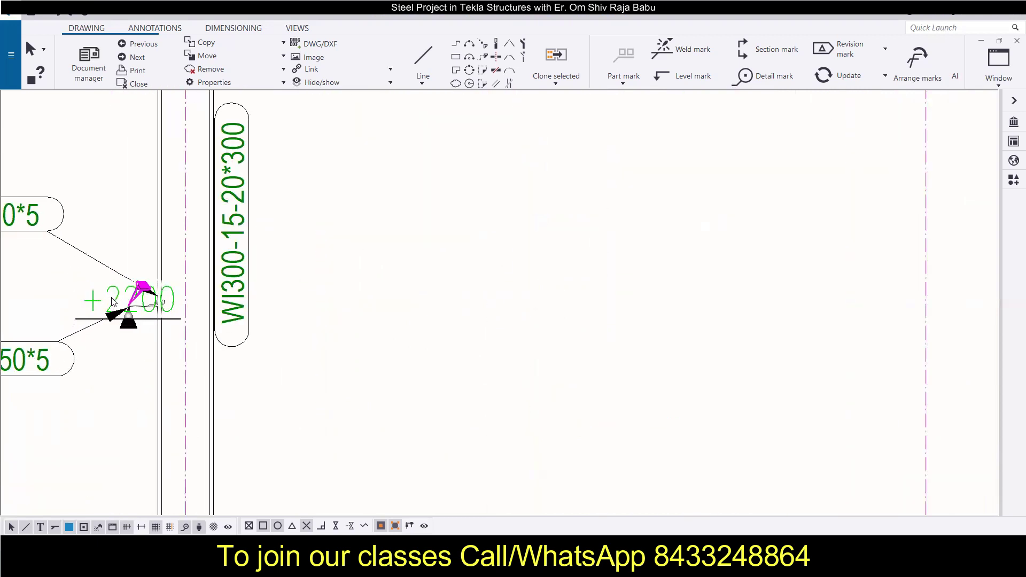
key(Delete)
scroll(114, 299, down, 8)
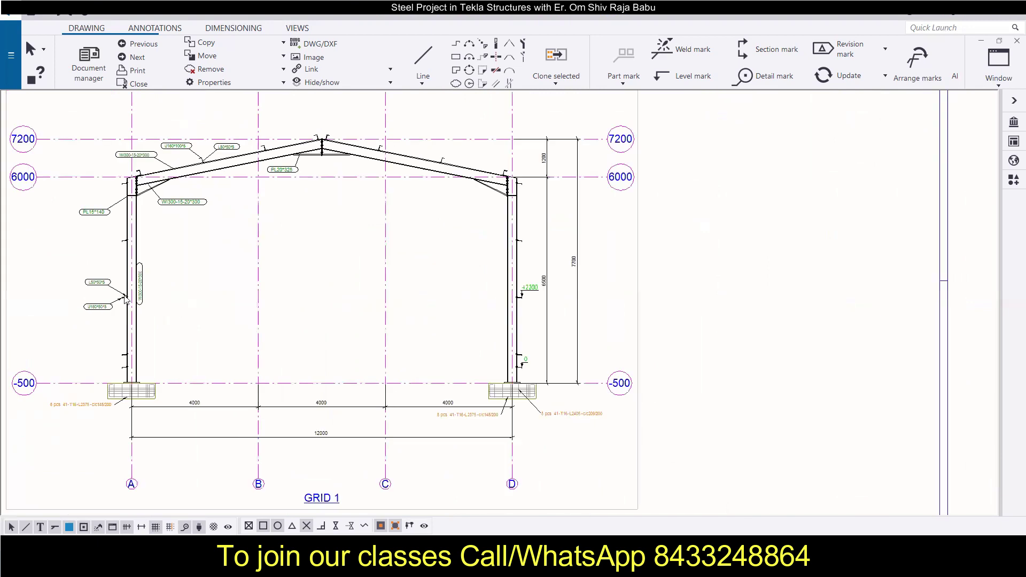
scroll(126, 299, down, 2)
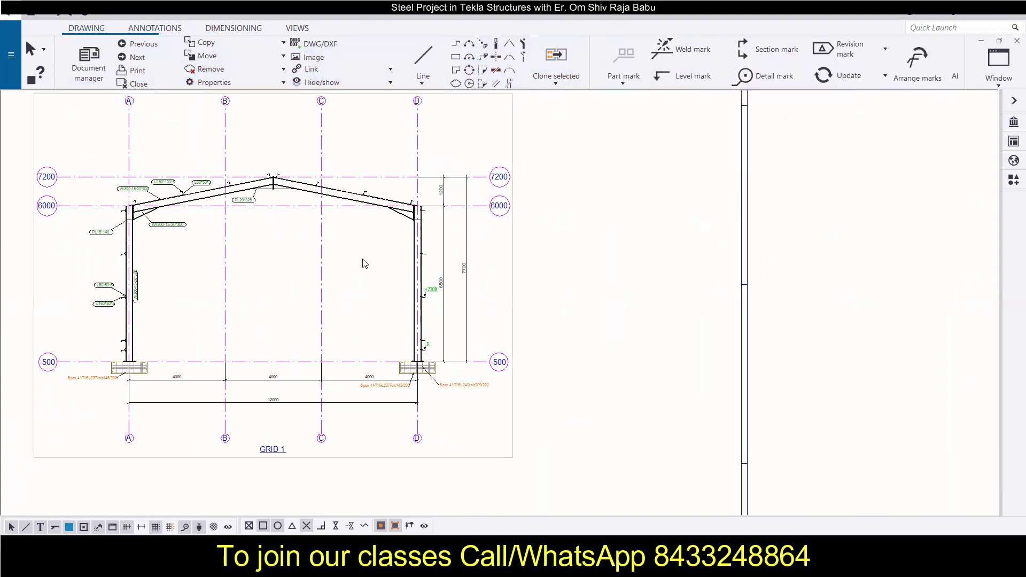
Add a level mark at the top outer corner of the grid D column's wall girt directly above the +2200 mark
scroll(463, 303, up, 5)
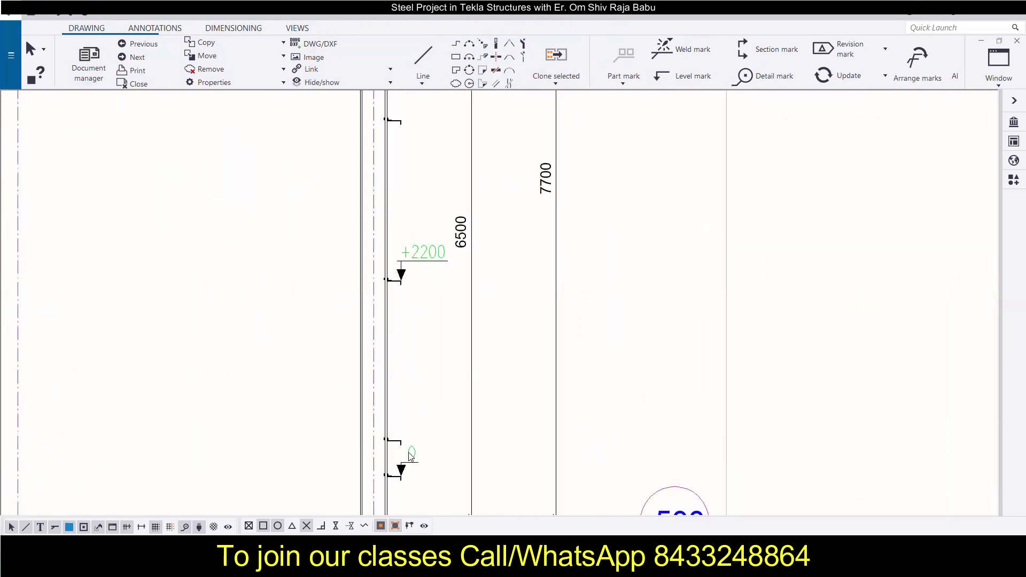
scroll(420, 255, down, 4)
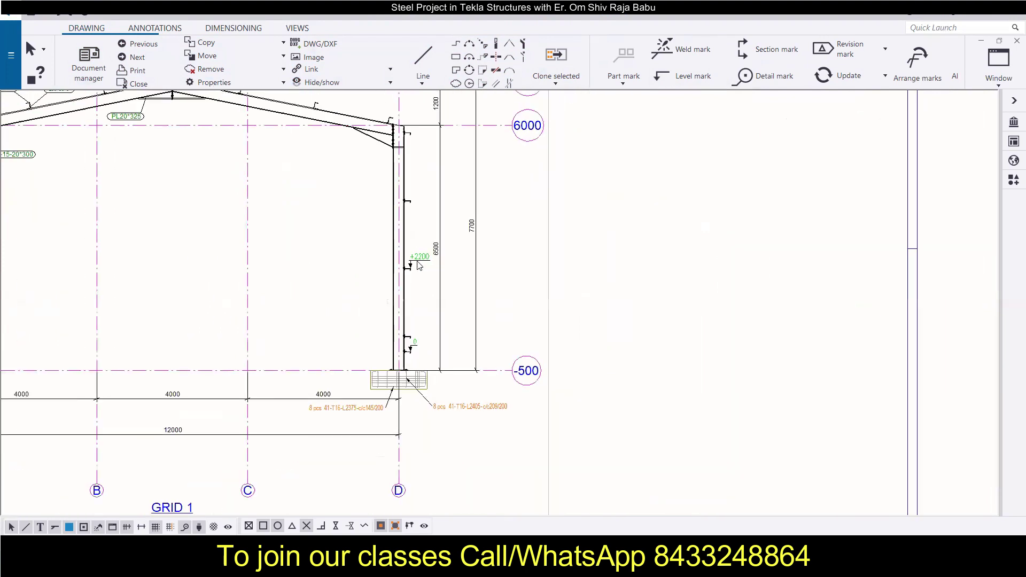
scroll(633, 145, down, 1)
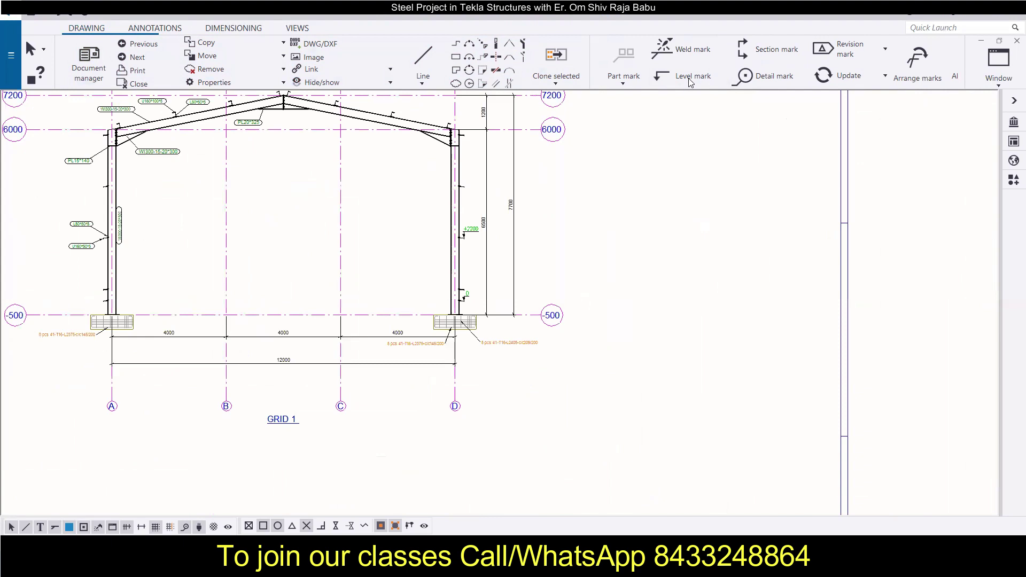
click(690, 78)
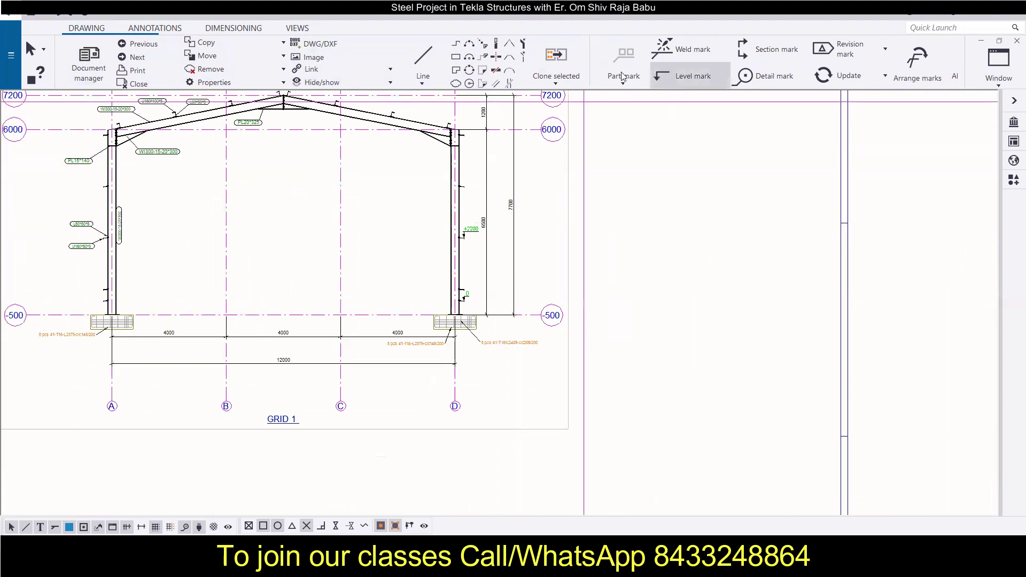
scroll(454, 258, up, 6)
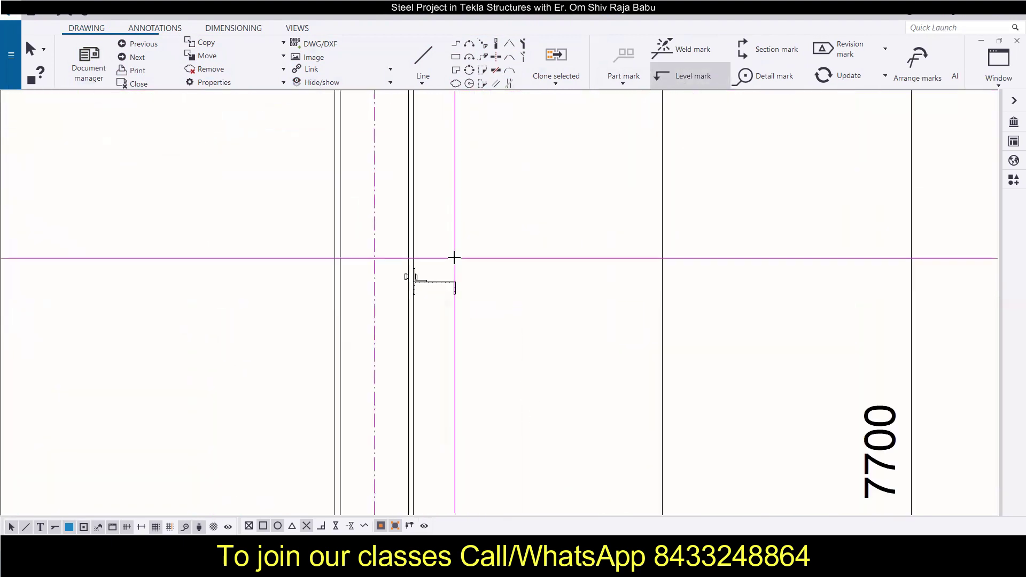
scroll(333, 308, up, 3)
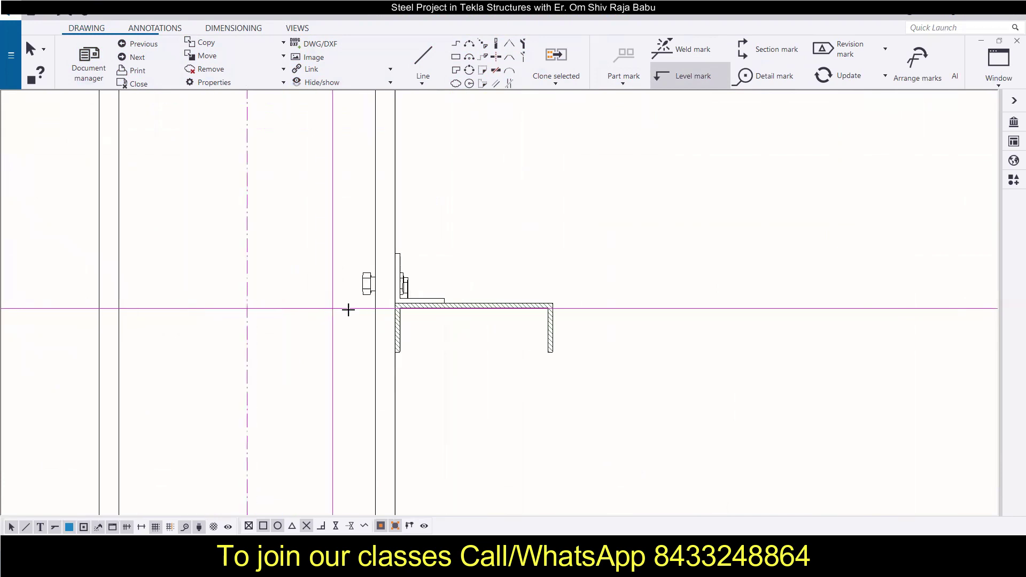
click(551, 303)
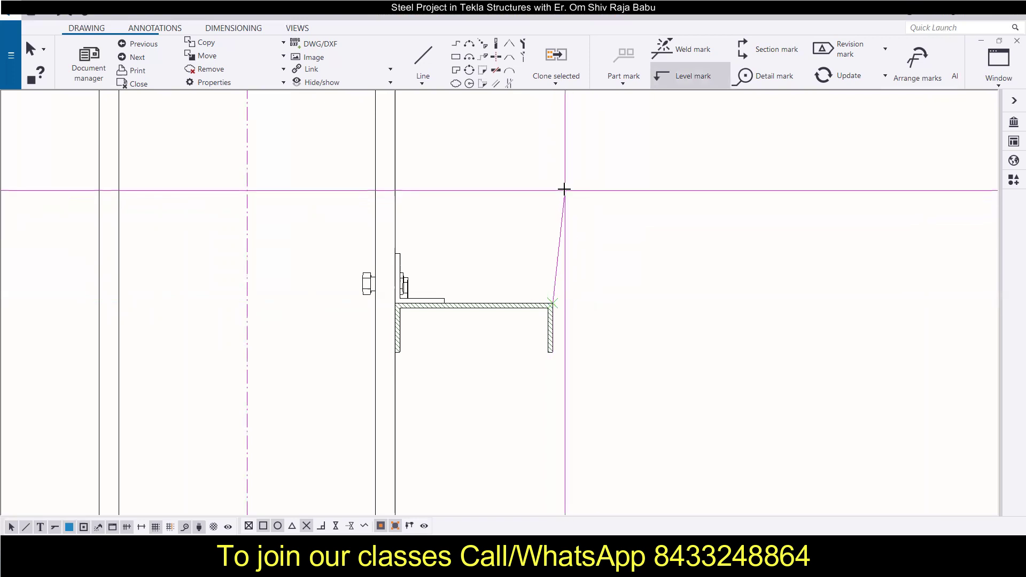
click(565, 190)
scroll(628, 207, down, 3)
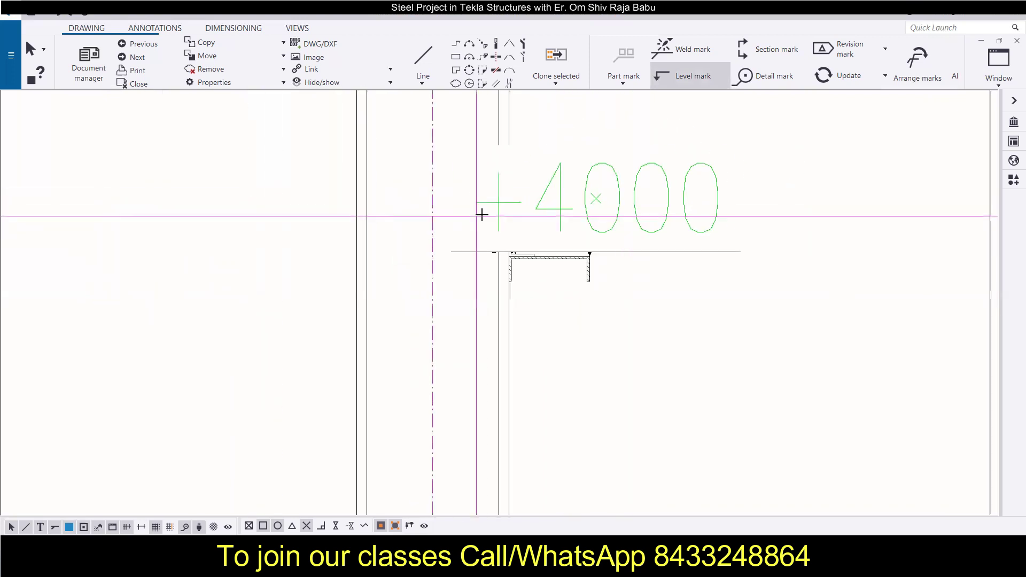
scroll(534, 225, down, 3)
middle_drag(553, 230, 444, 240)
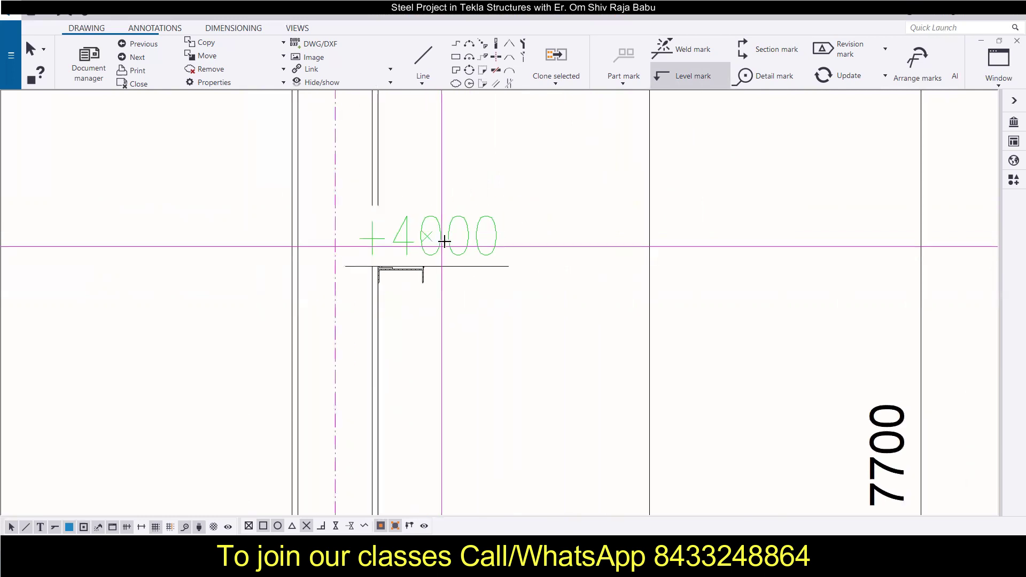
key(Escape)
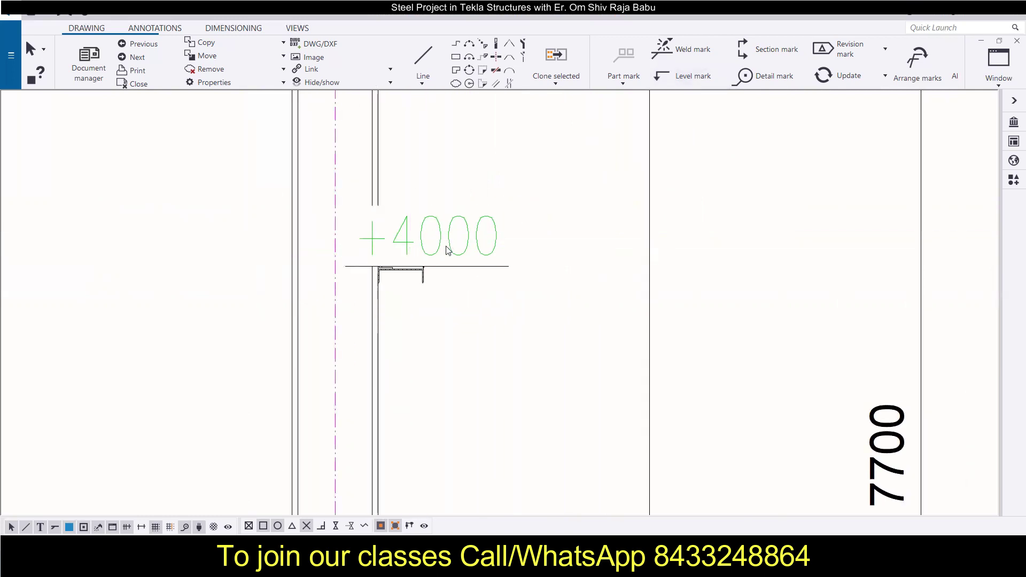
Move the new level mark's text up and outward from the grid D column, clear of the girt, and deselect it
click(433, 263)
drag(455, 253, 538, 189)
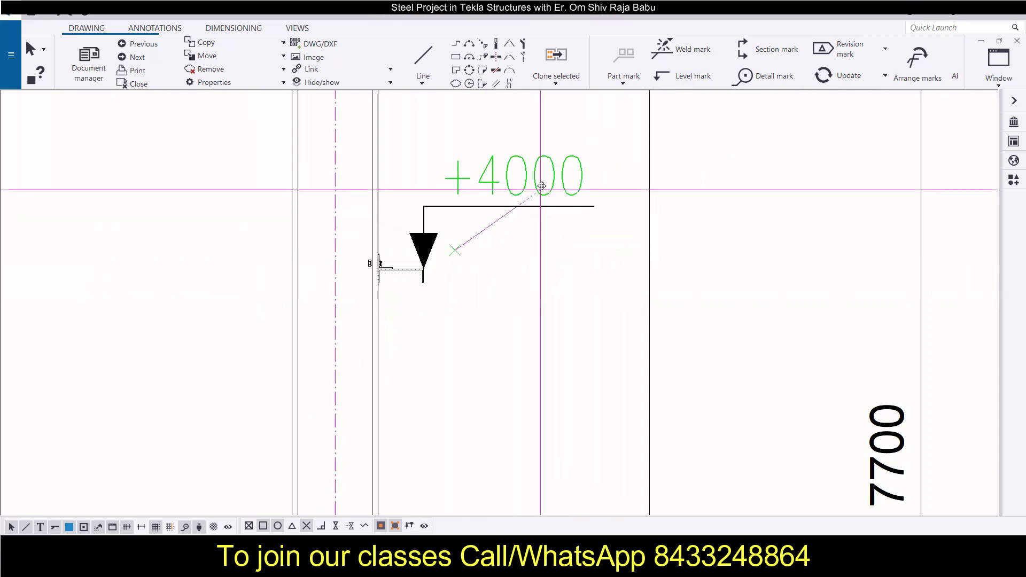
scroll(528, 269, down, 2)
right_click(538, 267)
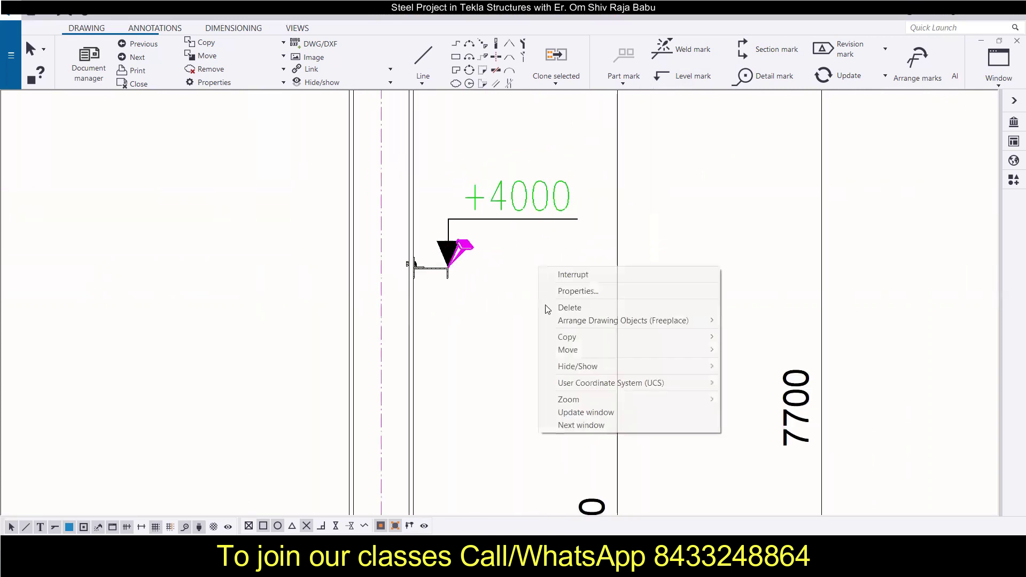
click(586, 275)
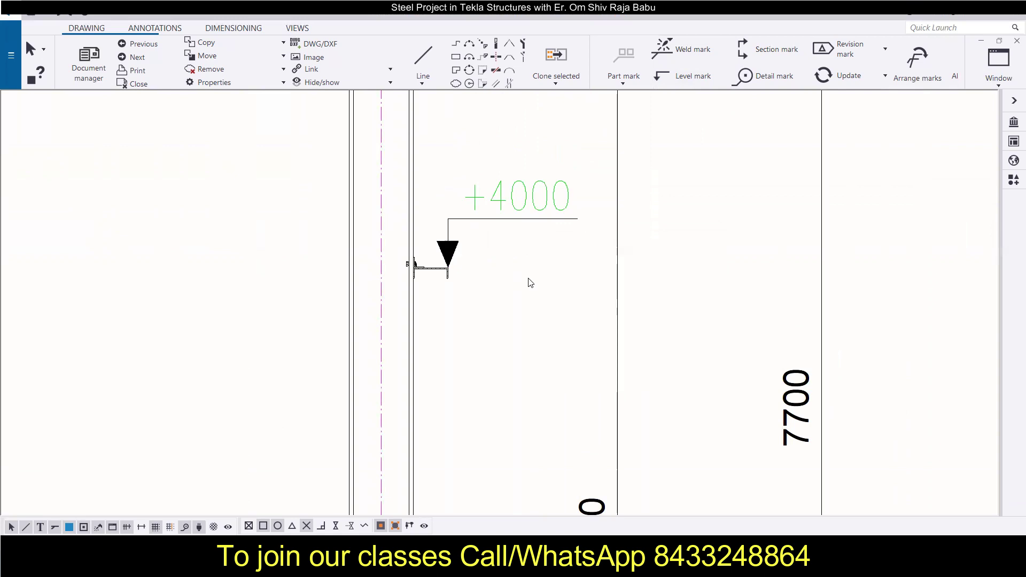
scroll(513, 250, down, 5)
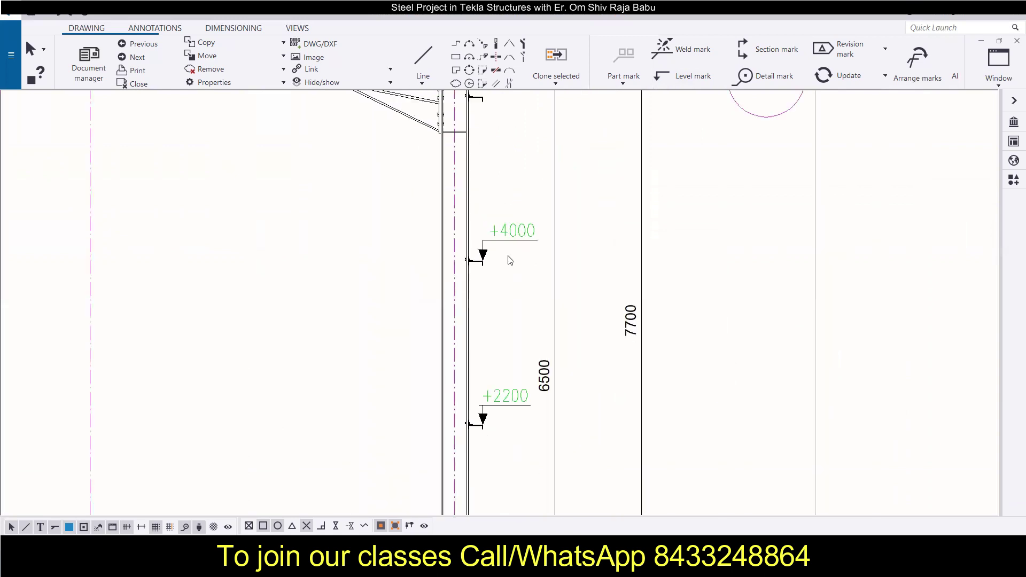
Add a level mark where grid line D meets the 6000 level at the column top, with its text above
scroll(526, 228, up, 1)
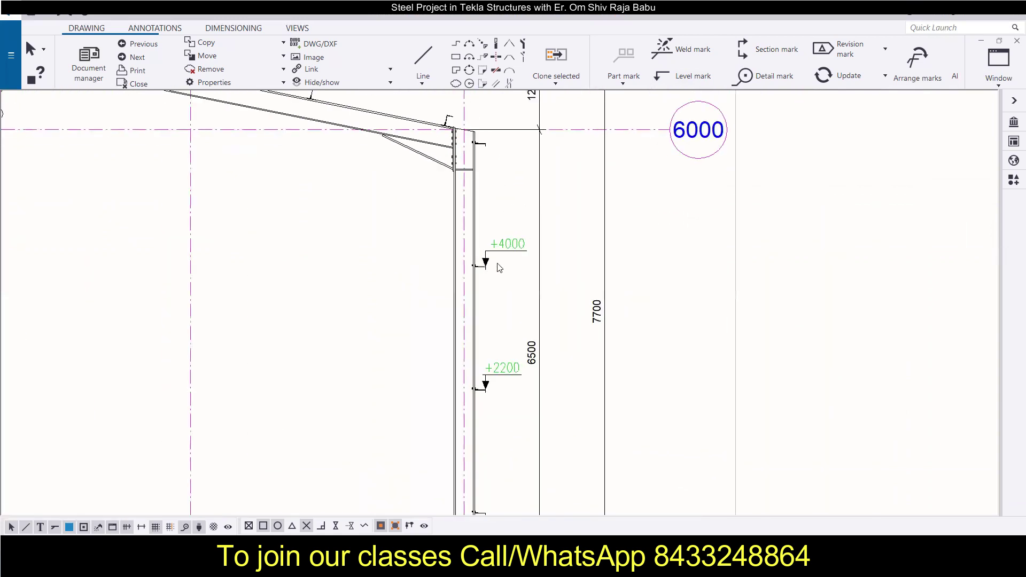
scroll(468, 197, down, 3)
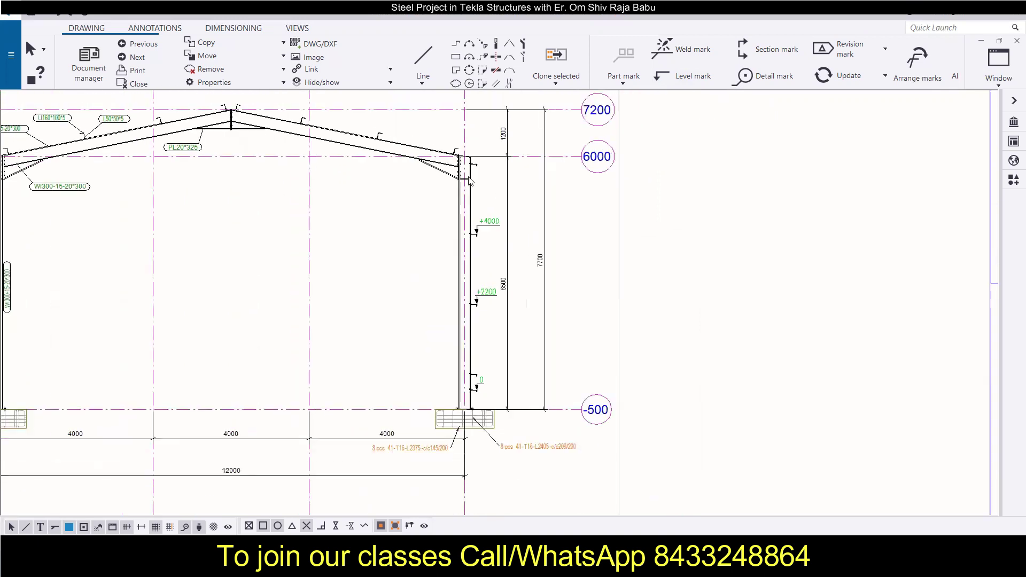
scroll(471, 155, up, 4)
middle_drag(471, 154, 428, 260)
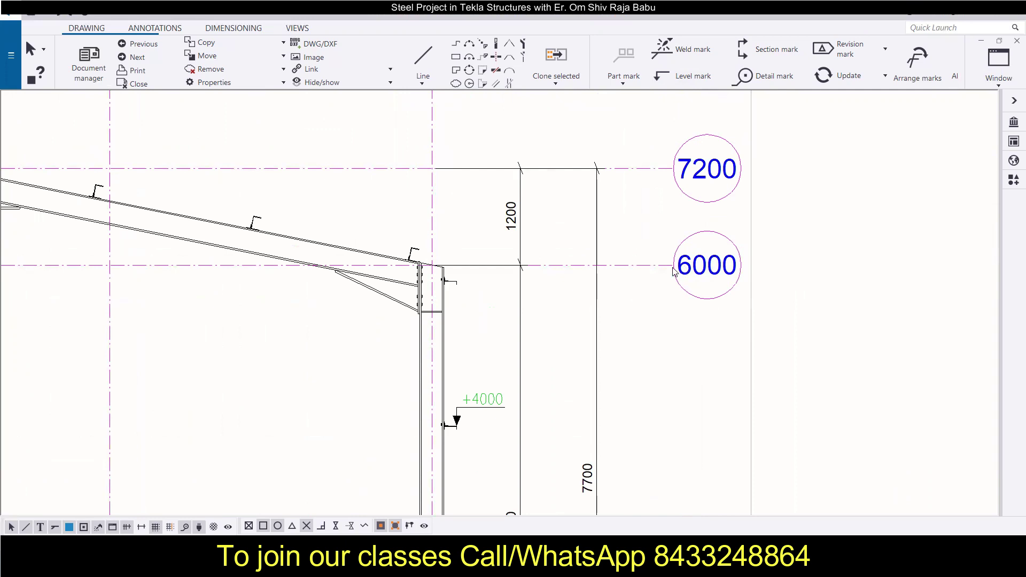
scroll(434, 244, up, 1)
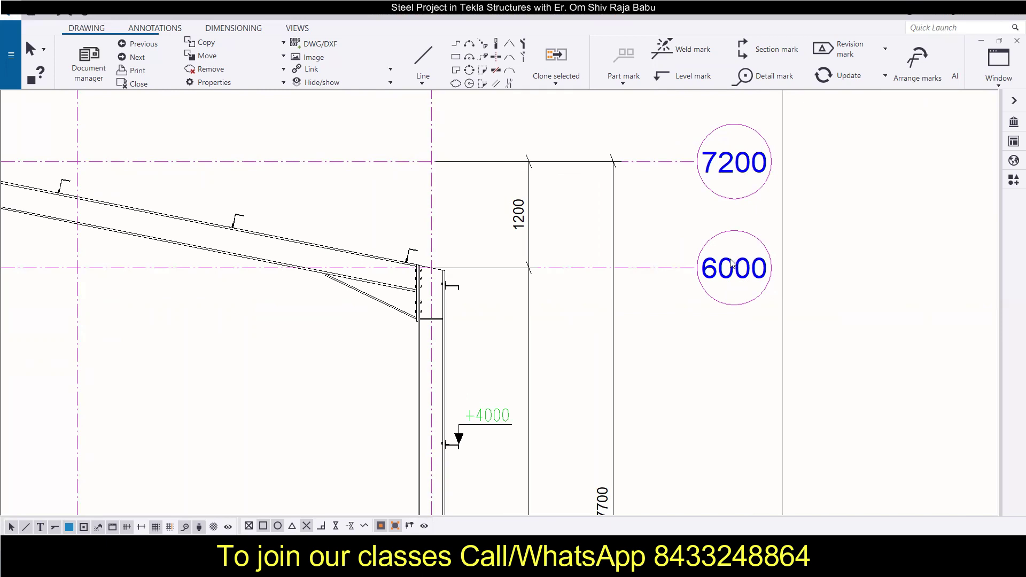
click(689, 76)
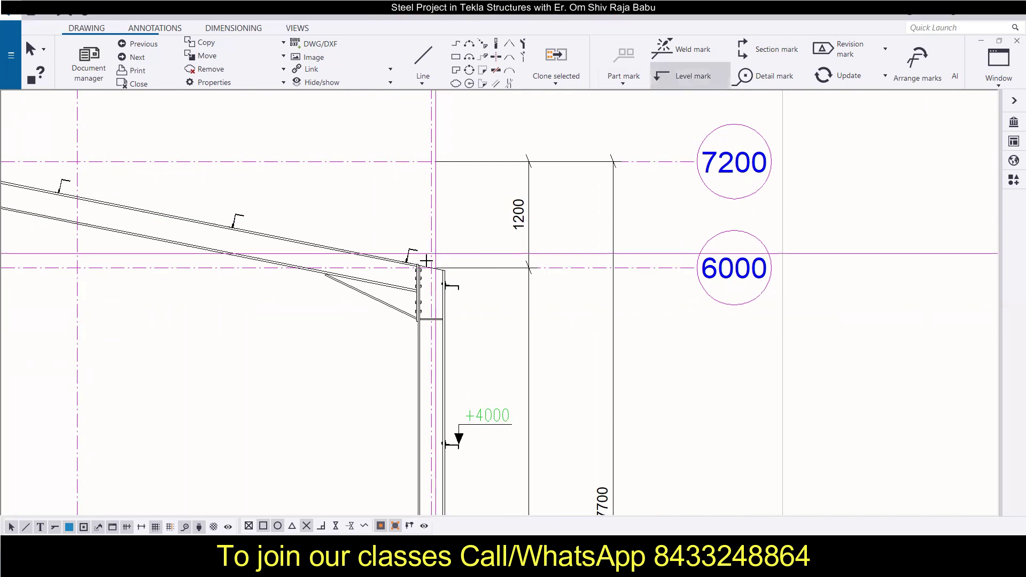
scroll(431, 266, up, 2)
scroll(426, 263, up, 2)
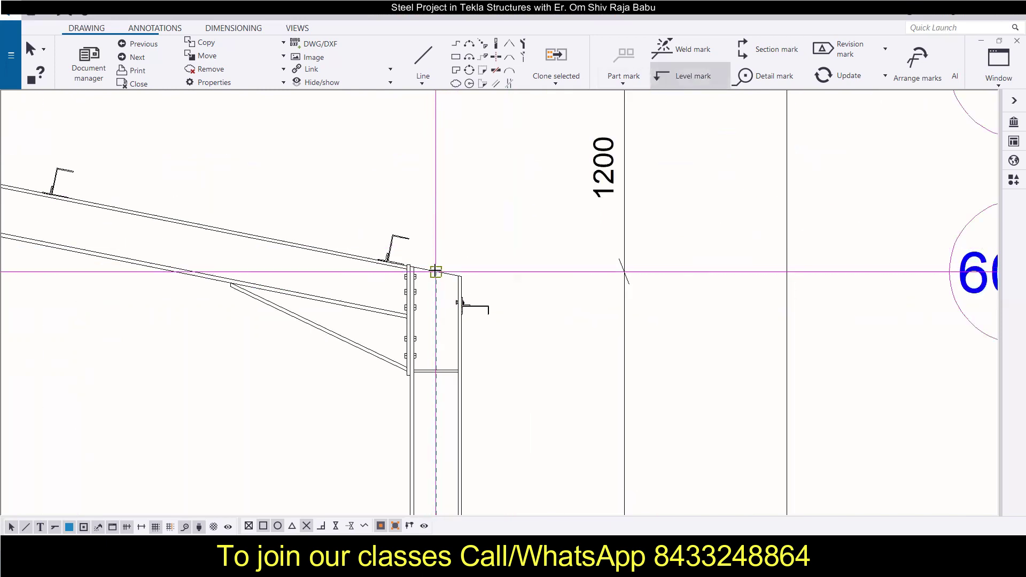
click(434, 241)
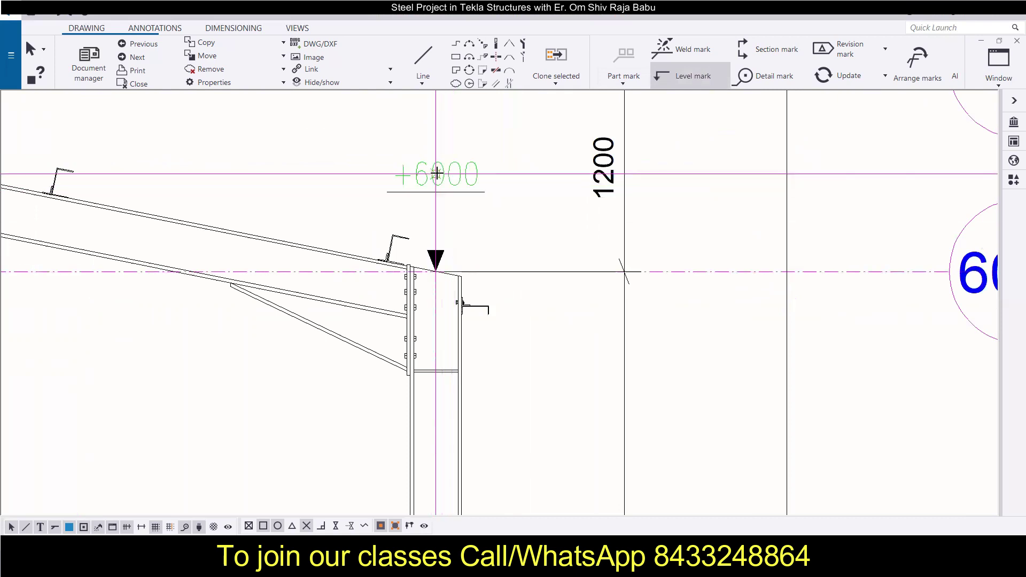
click(470, 171)
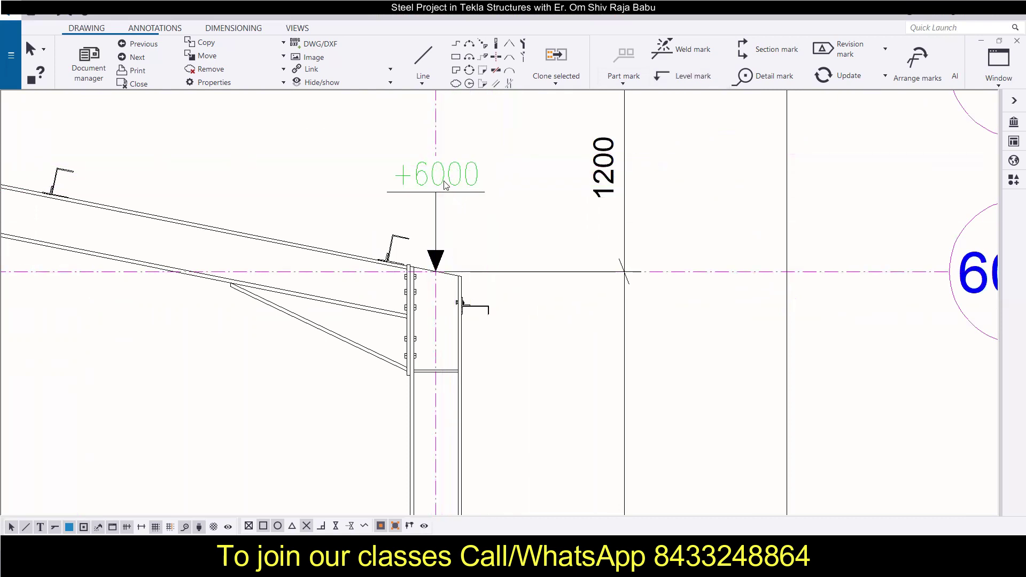
Add a level mark at the top corner of the roof purlin midway between grids C and D, and move its text up and outward
scroll(445, 184, down, 2)
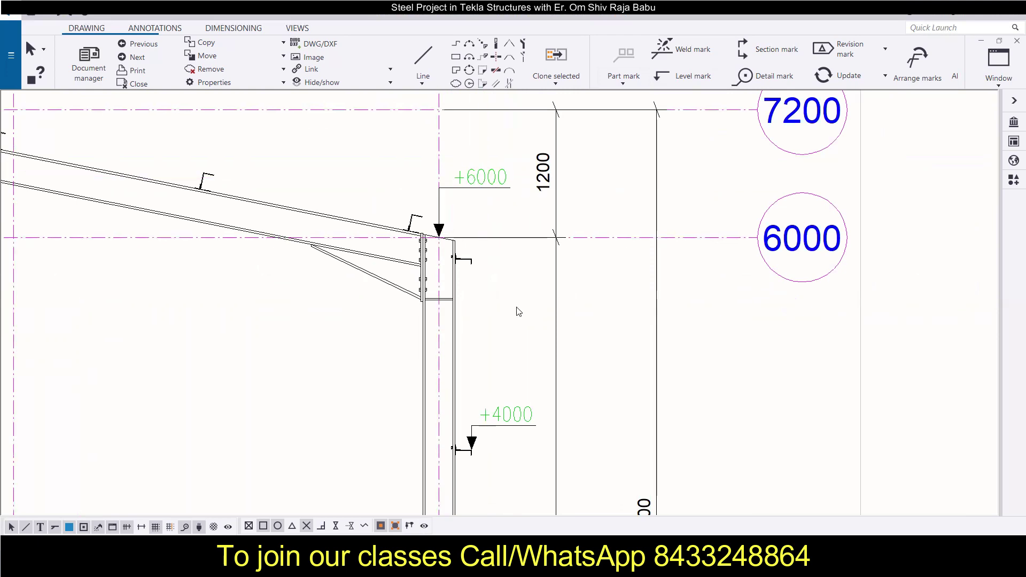
scroll(472, 211, down, 2)
scroll(483, 199, down, 1)
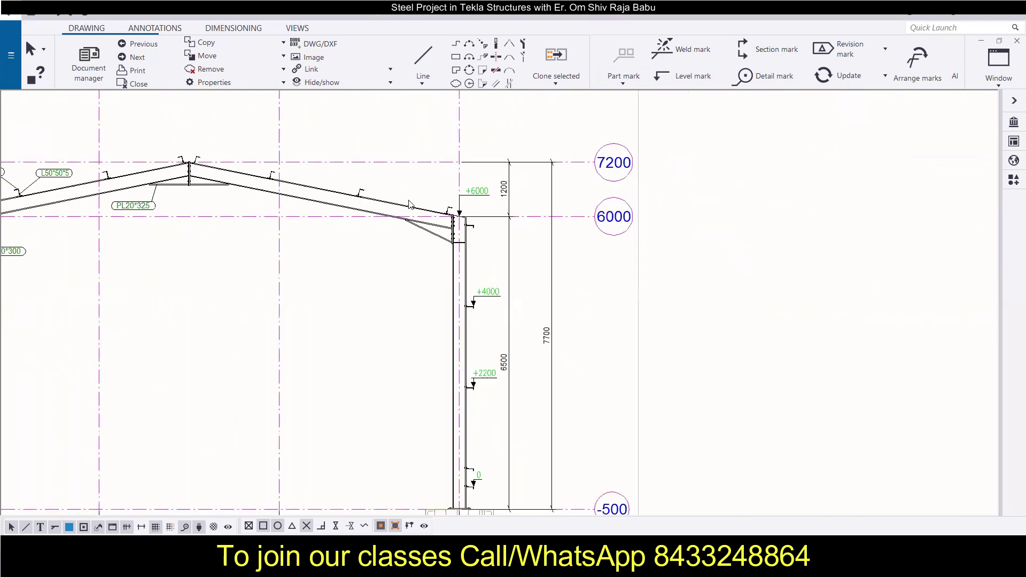
scroll(348, 172, up, 3)
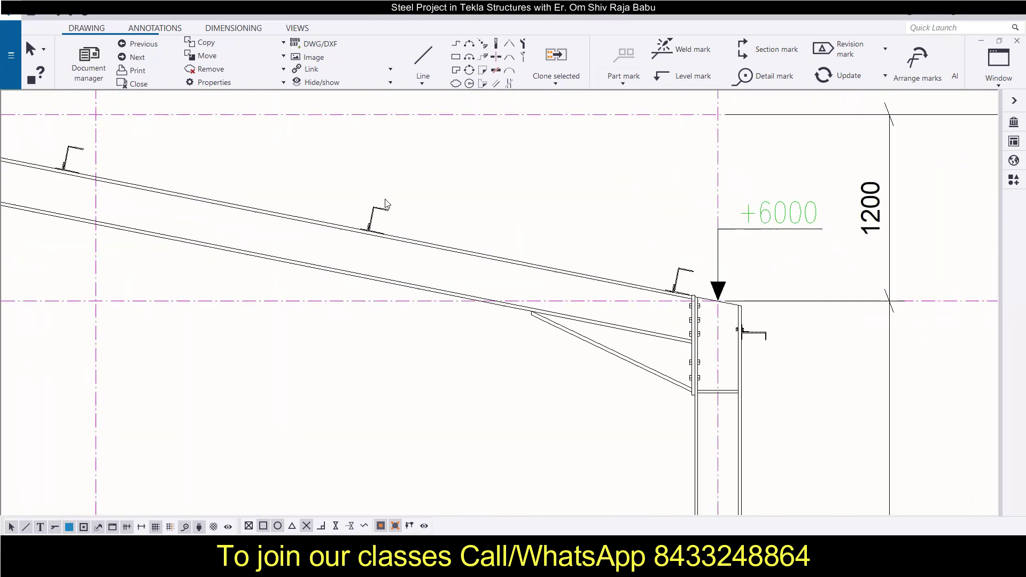
click(656, 78)
scroll(374, 184, up, 4)
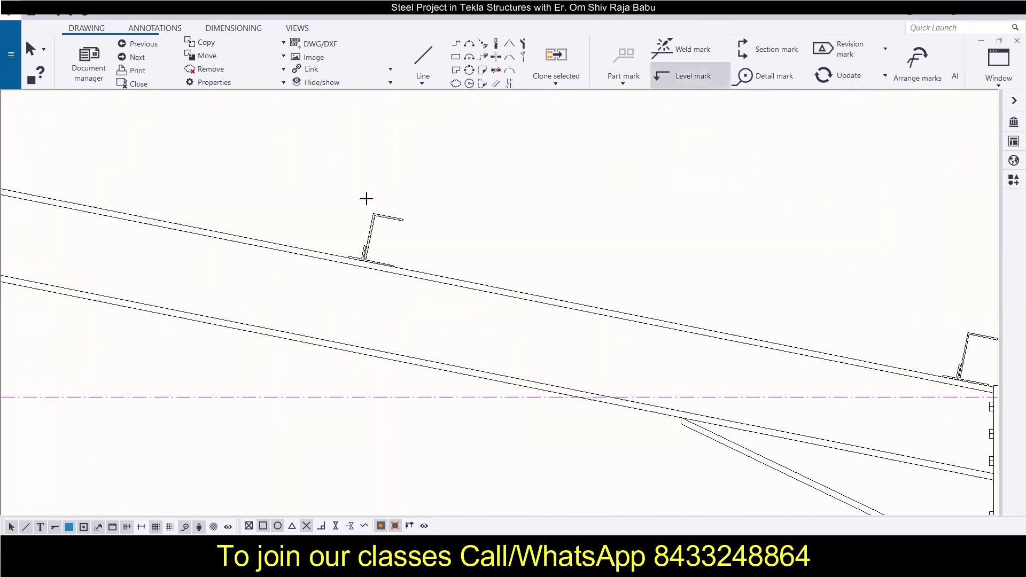
click(378, 206)
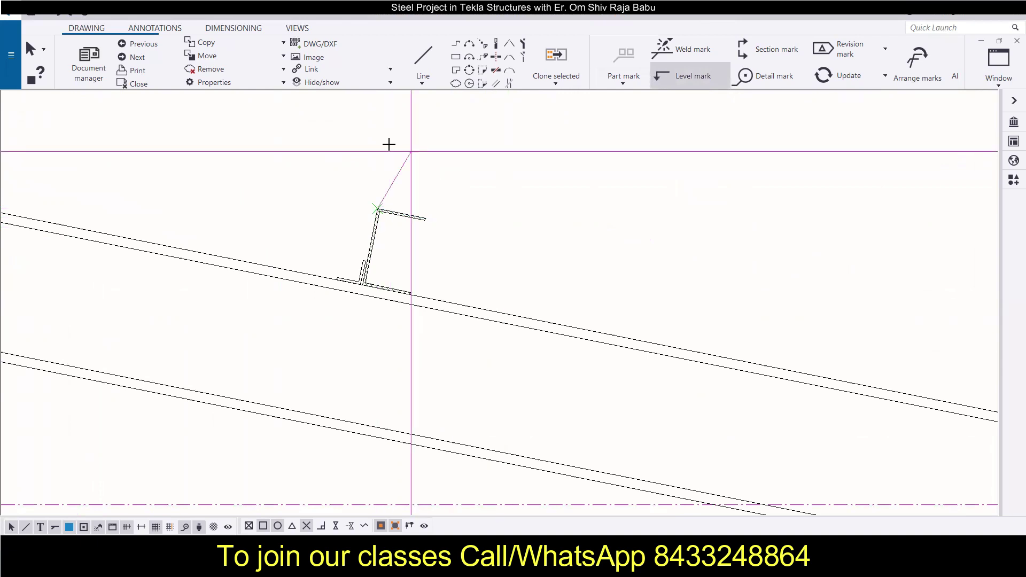
scroll(511, 137, down, 1)
scroll(511, 136, down, 3)
click(510, 138)
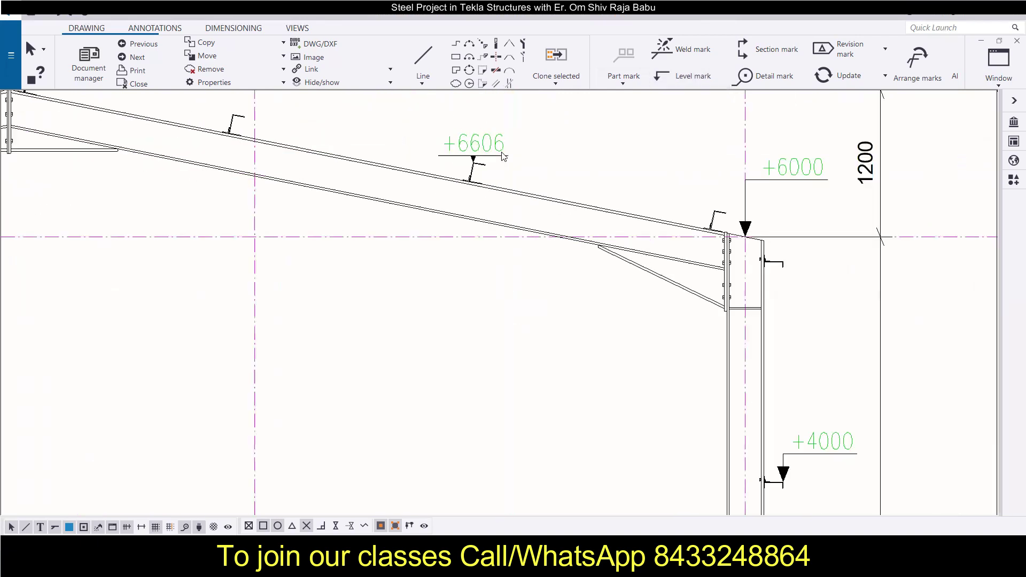
drag(476, 143, 508, 124)
click(544, 168)
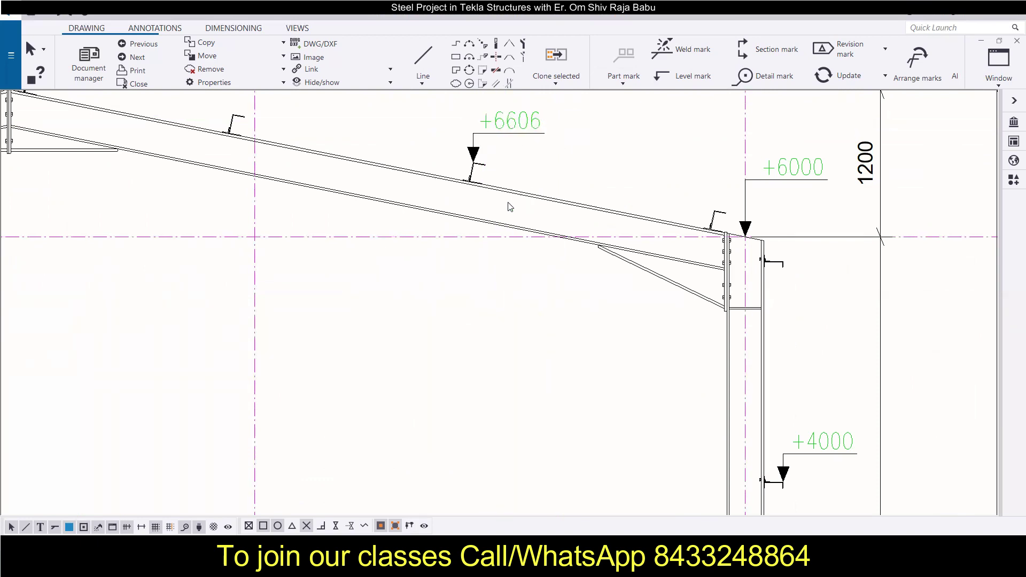
Add a level mark at the top corner of the roof purlin beside grid line C, with its text above
scroll(510, 207, down, 3)
scroll(500, 241, up, 1)
scroll(427, 208, up, 1)
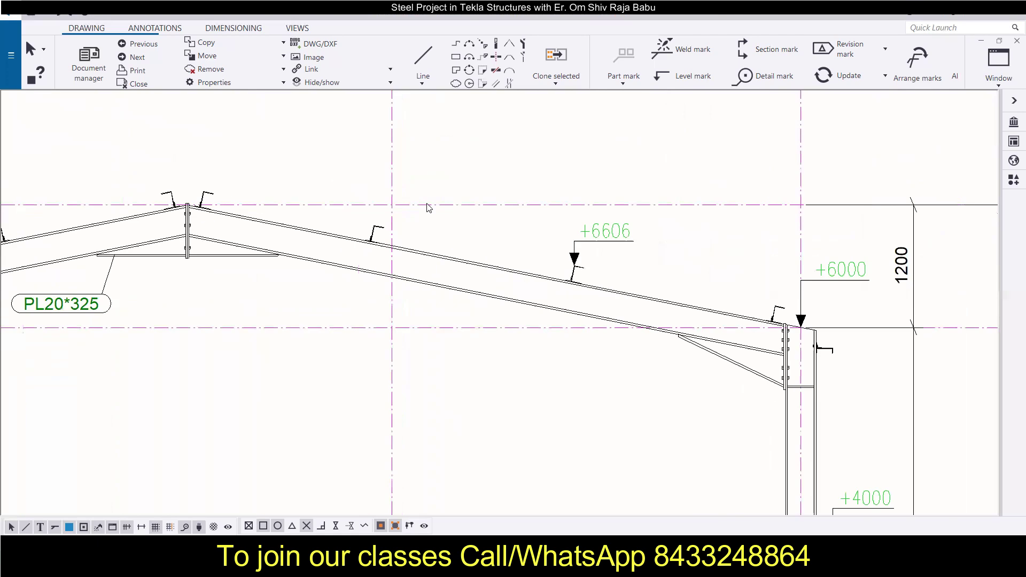
click(687, 76)
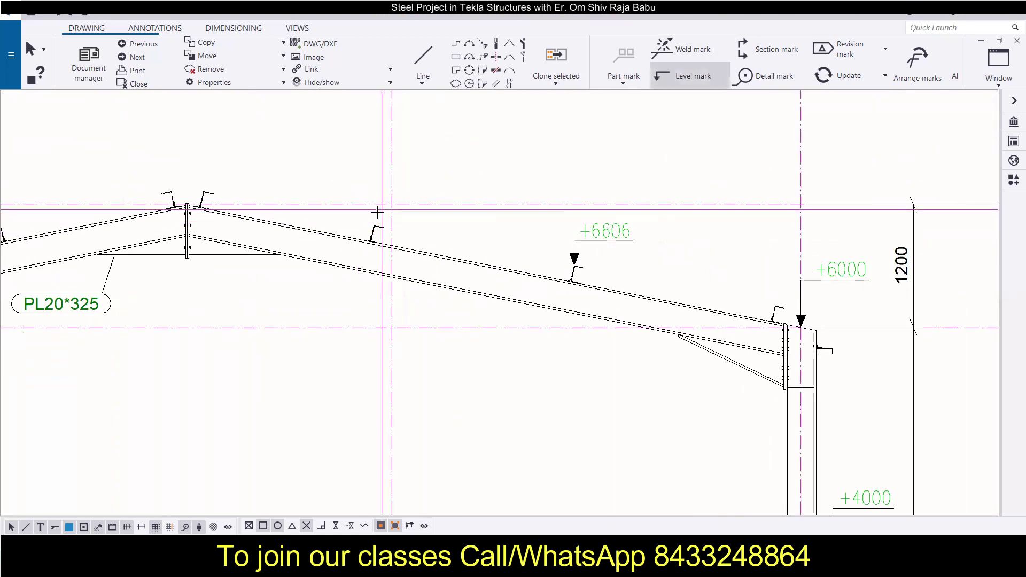
scroll(373, 222, up, 3)
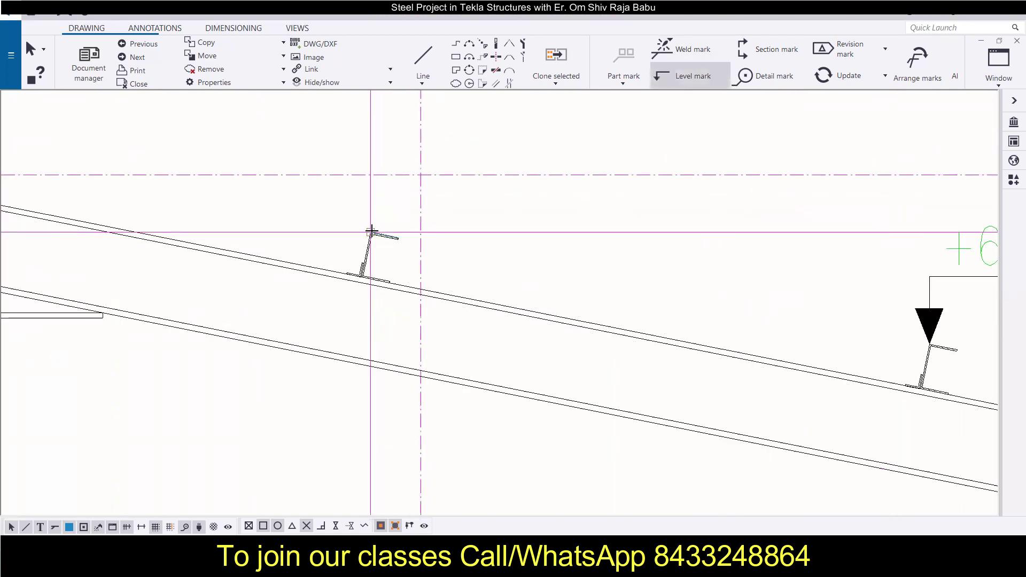
click(370, 232)
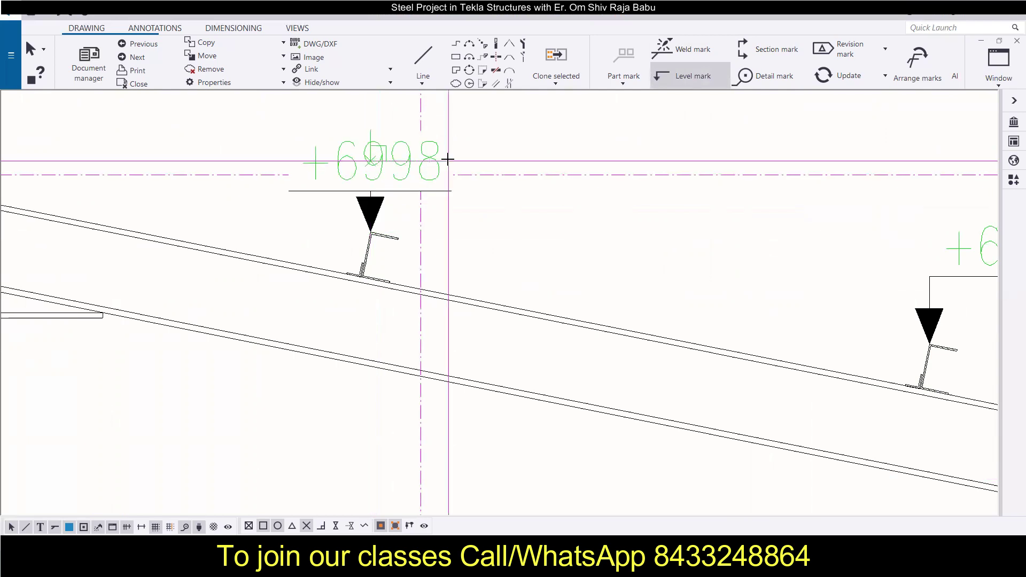
click(445, 160)
scroll(320, 193, down, 2)
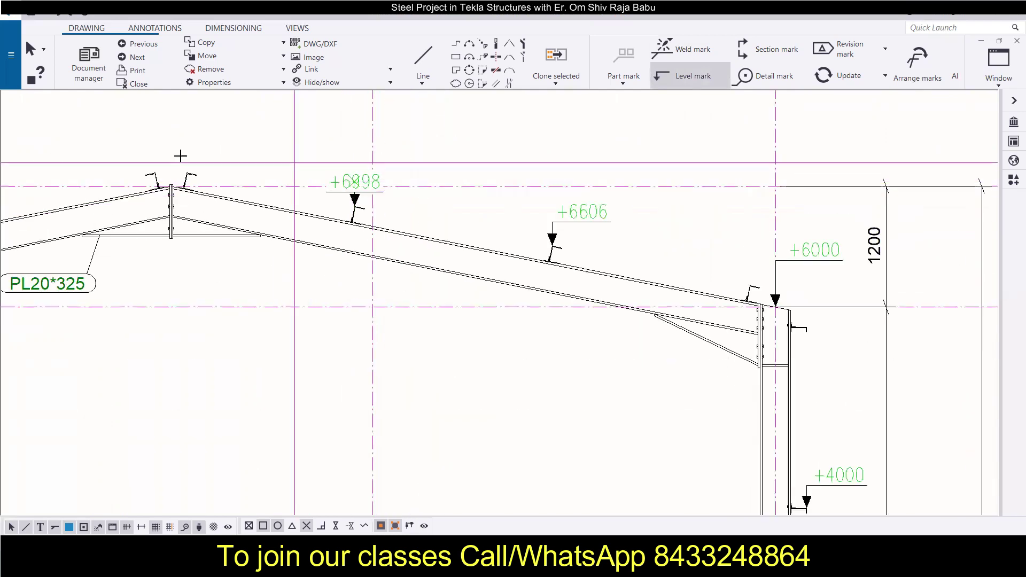
Add a level mark at the top corner of the ridge purlin on the grid D side, with its text above, and end the command
scroll(50, 156, up, 3)
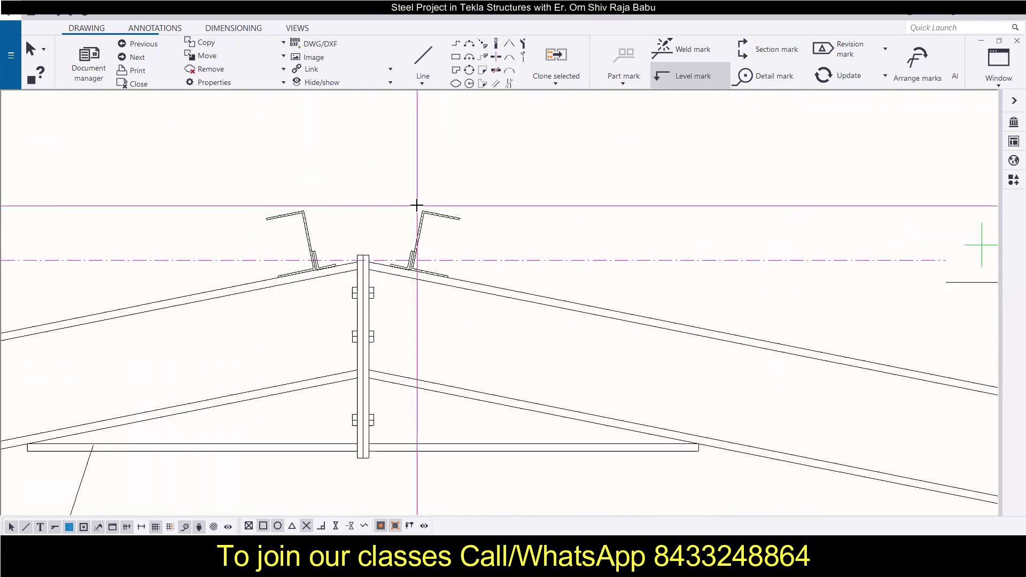
click(422, 211)
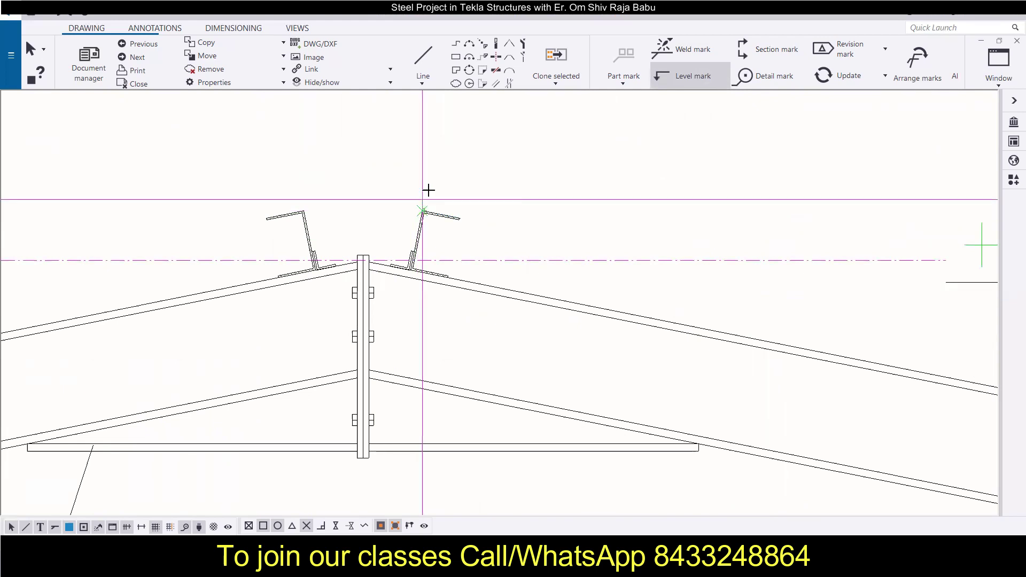
click(420, 138)
scroll(494, 151, down, 2)
scroll(369, 189, down, 2)
key(Escape)
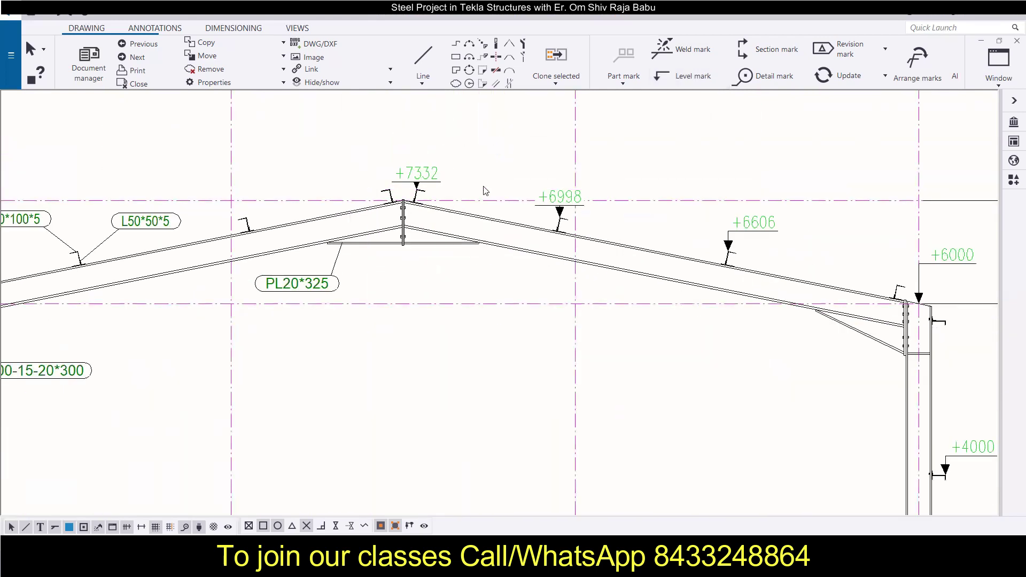
Move the text of the ridge purlin's and the grid C purlin's level marks up and outward, clear of the purlins
drag(428, 176, 474, 158)
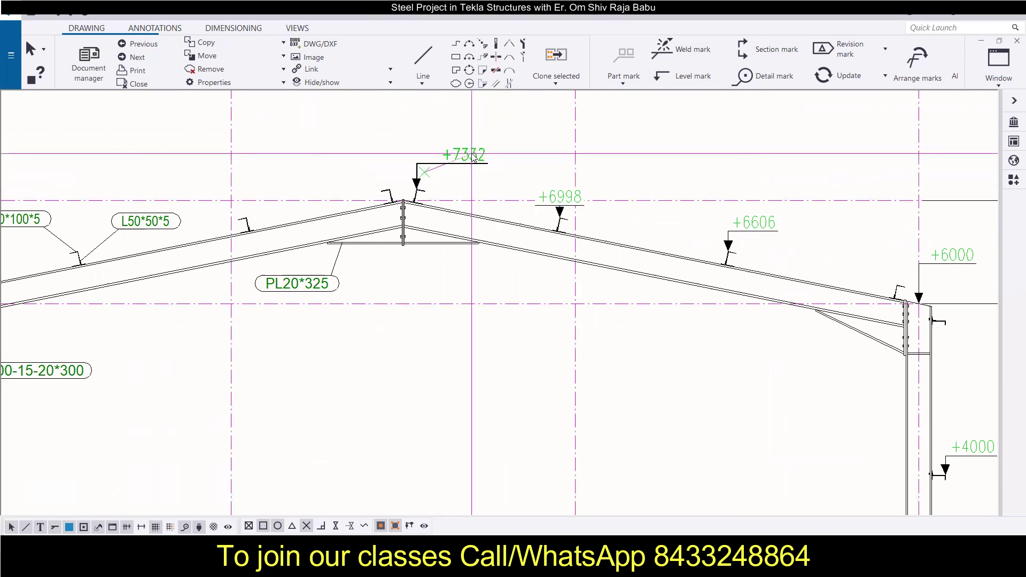
drag(555, 203, 604, 172)
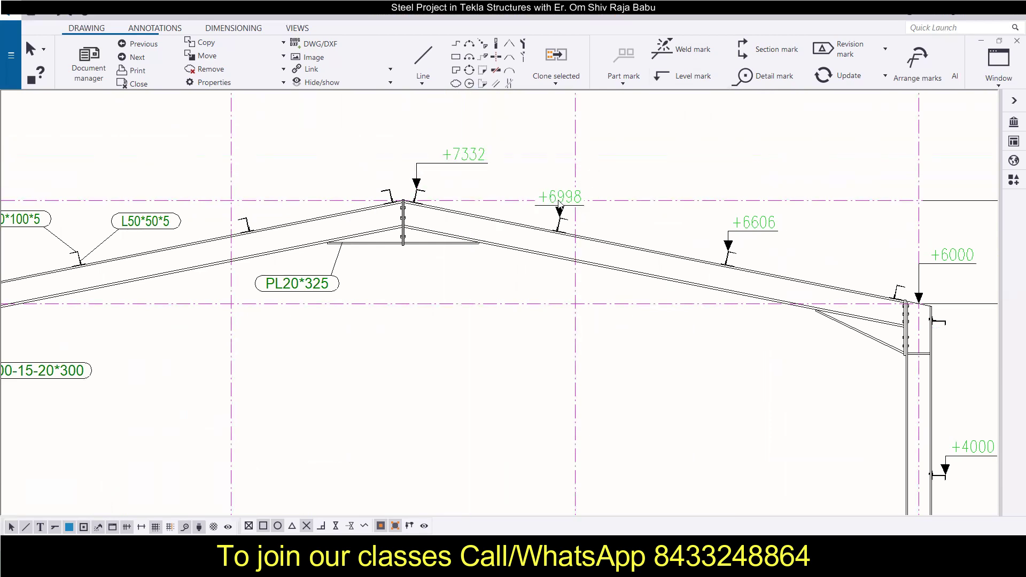
mouse_move(564, 199)
mouse_down()
mouse_move(578, 175)
mouse_move(610, 171)
mouse_up()
scroll(462, 275, down, 3)
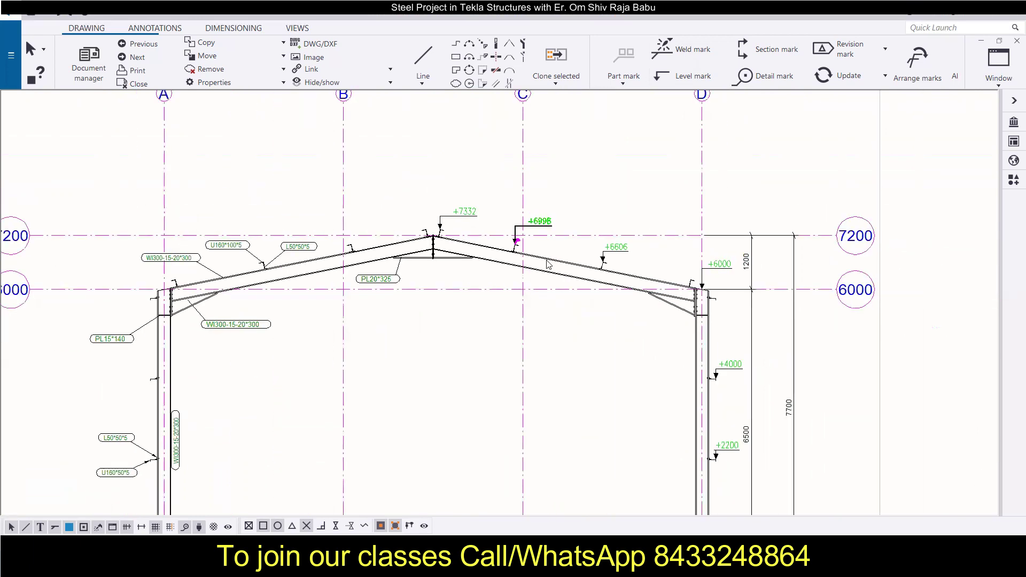
Open the properties of the level mark on the purlin beside grid C and modify the mark with the prefix "H="
scroll(582, 237, up, 2)
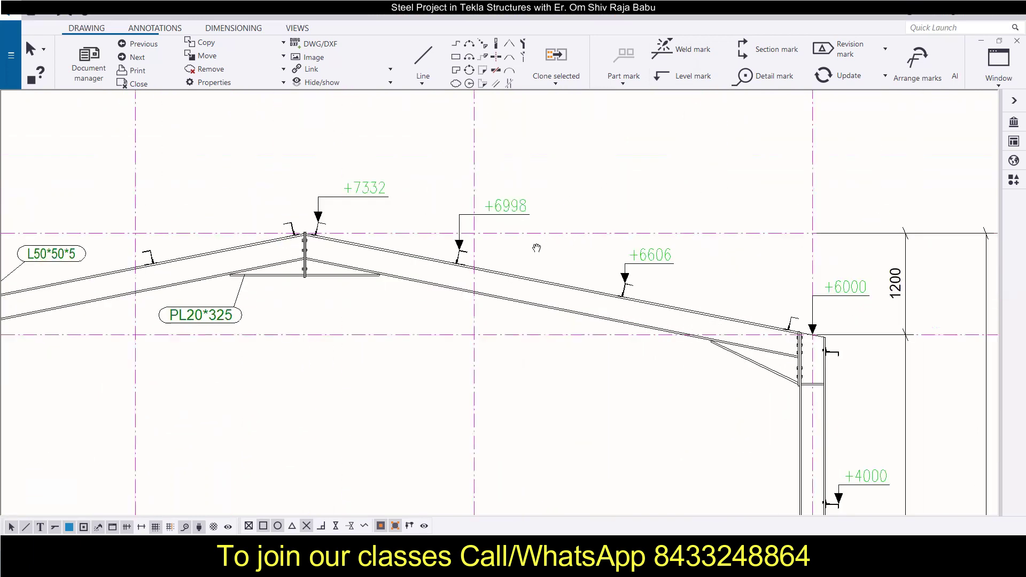
scroll(529, 246, up, 1)
mouse_move(447, 266)
middle_down()
mouse_move(224, 249)
mouse_move(220, 228)
middle_up()
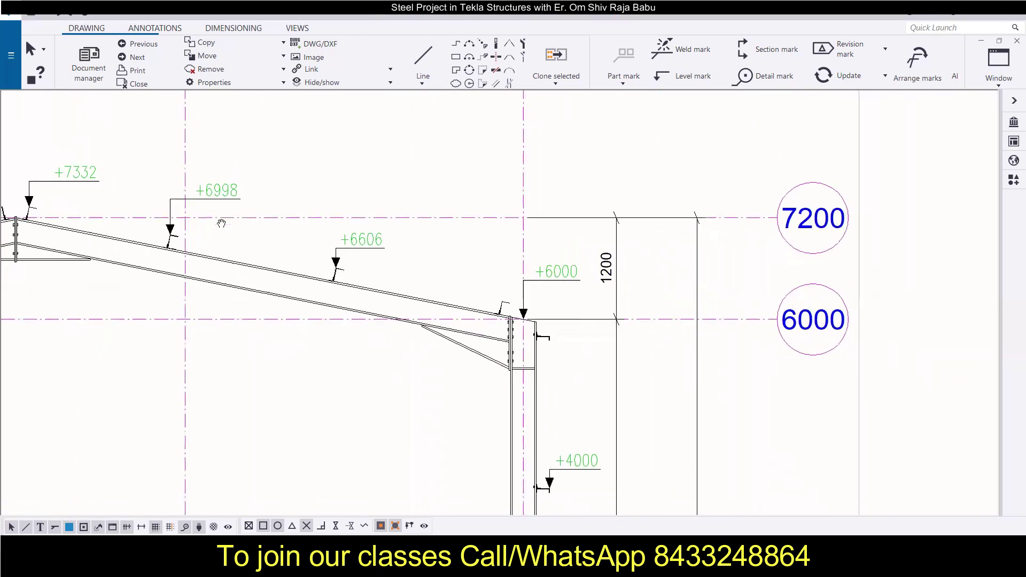
double_click(216, 192)
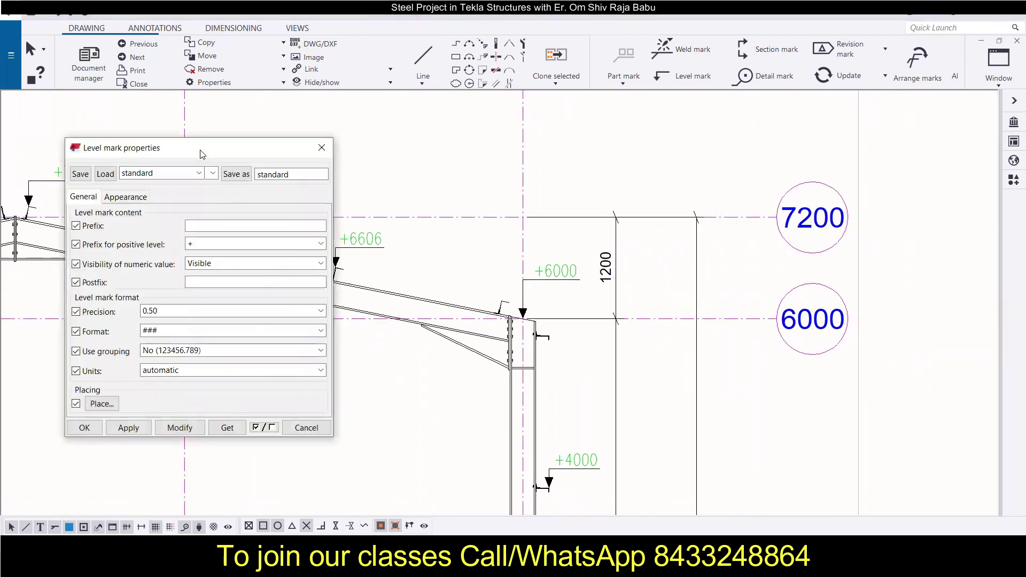
drag(202, 154, 519, 137)
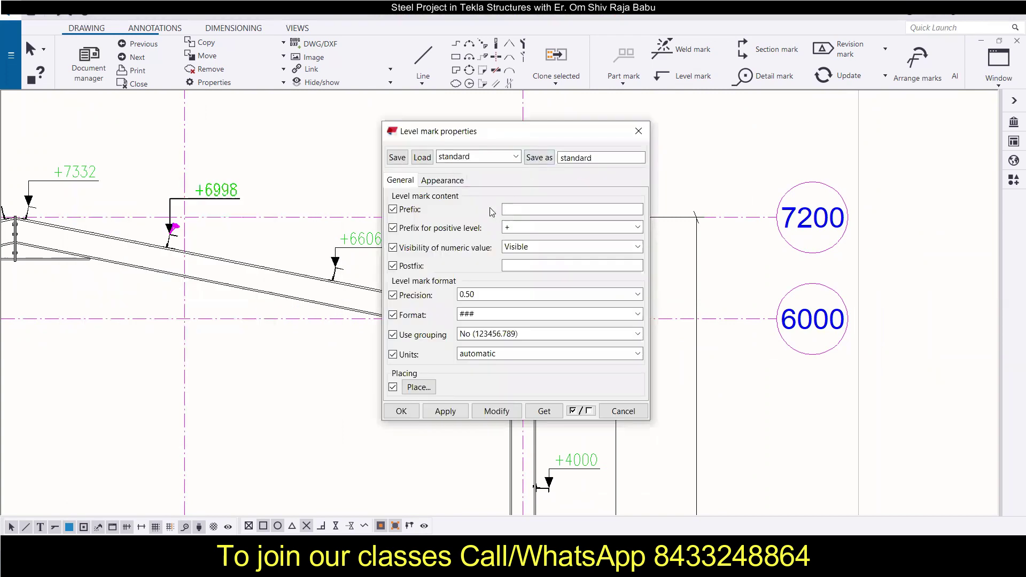
click(523, 210)
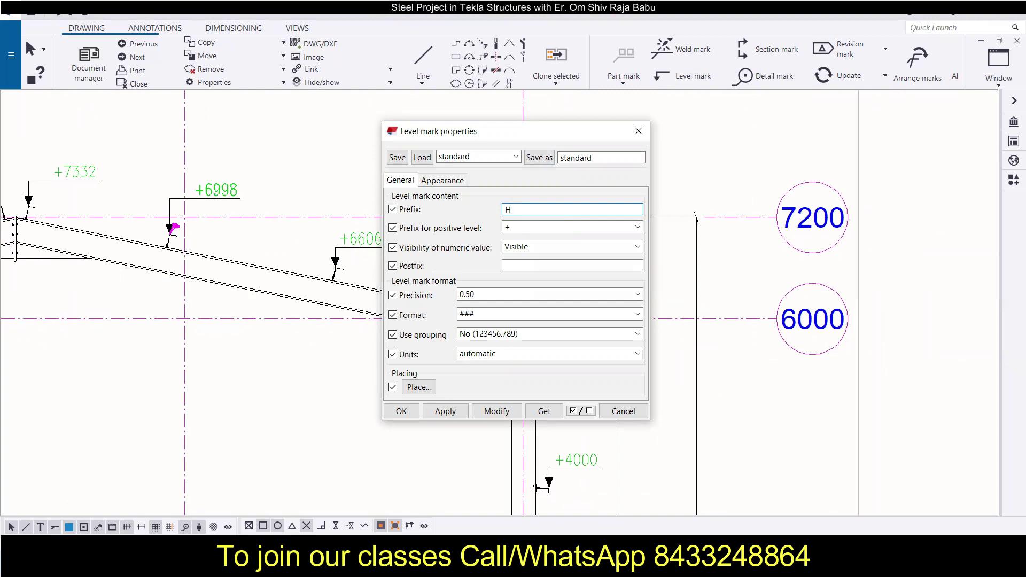
click(497, 411)
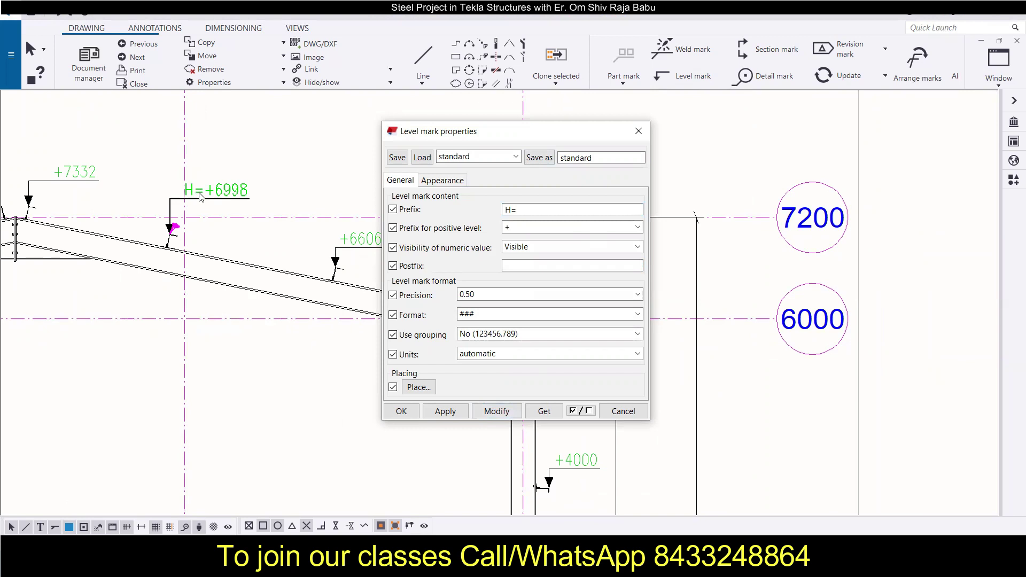
Clear the prefix in the level mark properties and move the dialog aside so it no longer covers the section
double_click(529, 209)
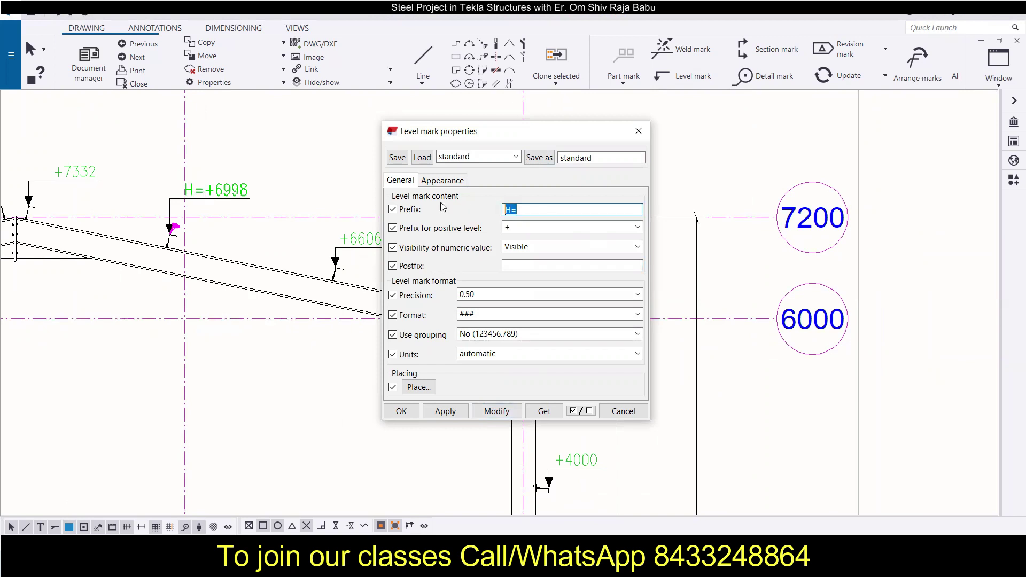
key(BackSpace)
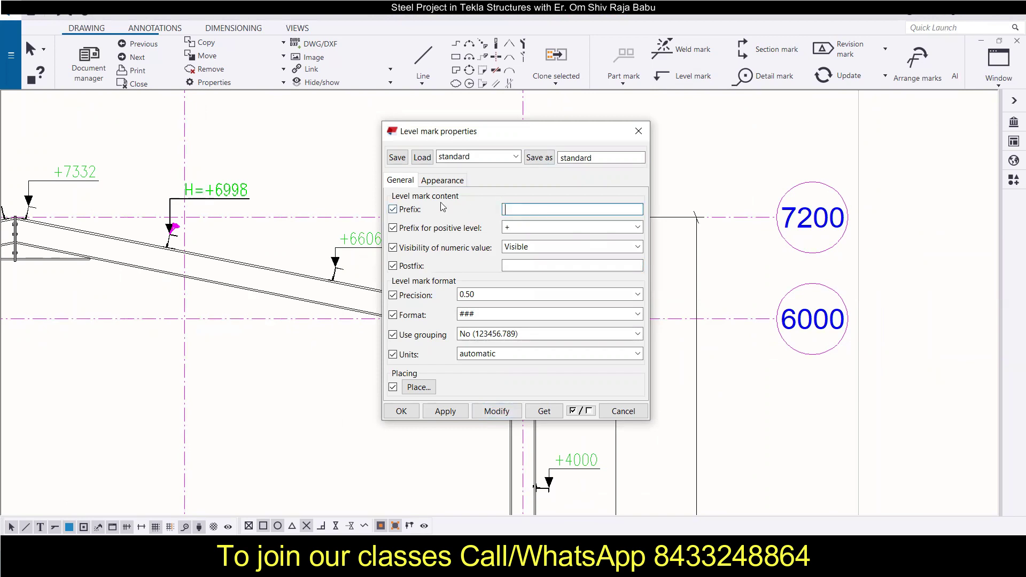
click(541, 228)
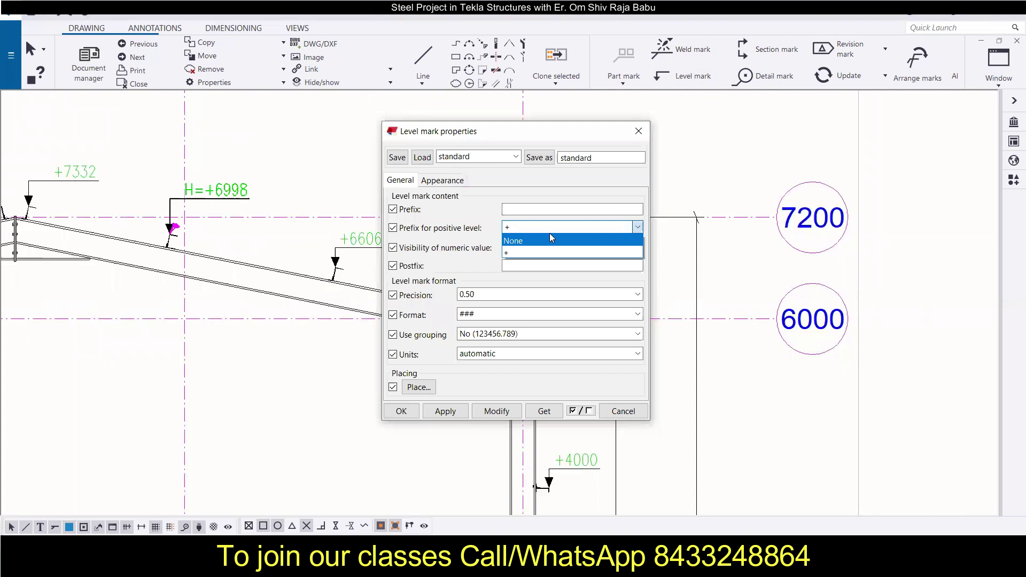
click(542, 137)
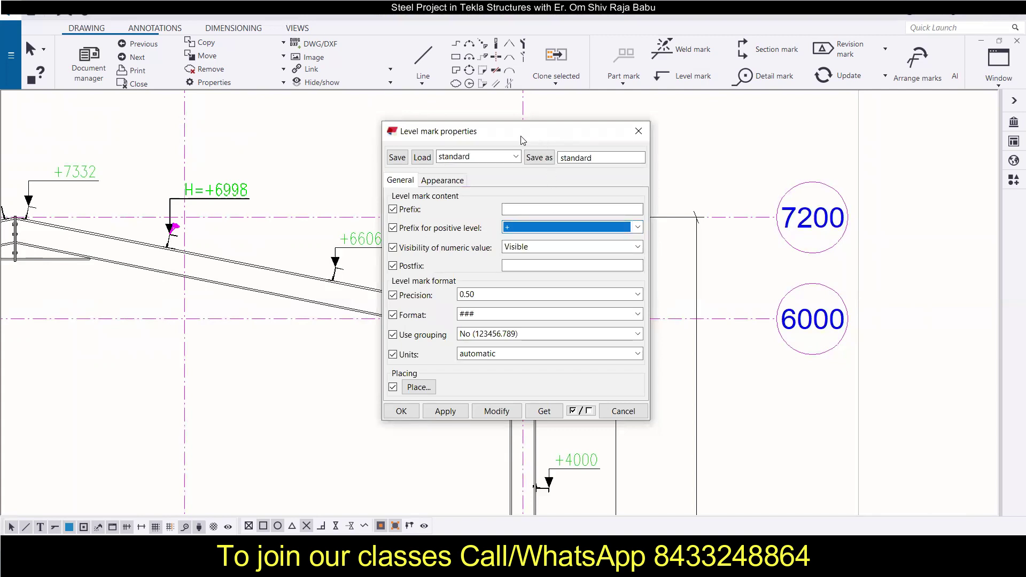
drag(681, 152, 783, 111)
Add a level mark on the top of the footing at grid A, with its text above, end the command and select the mark
scroll(383, 215, down, 3)
scroll(391, 205, down, 2)
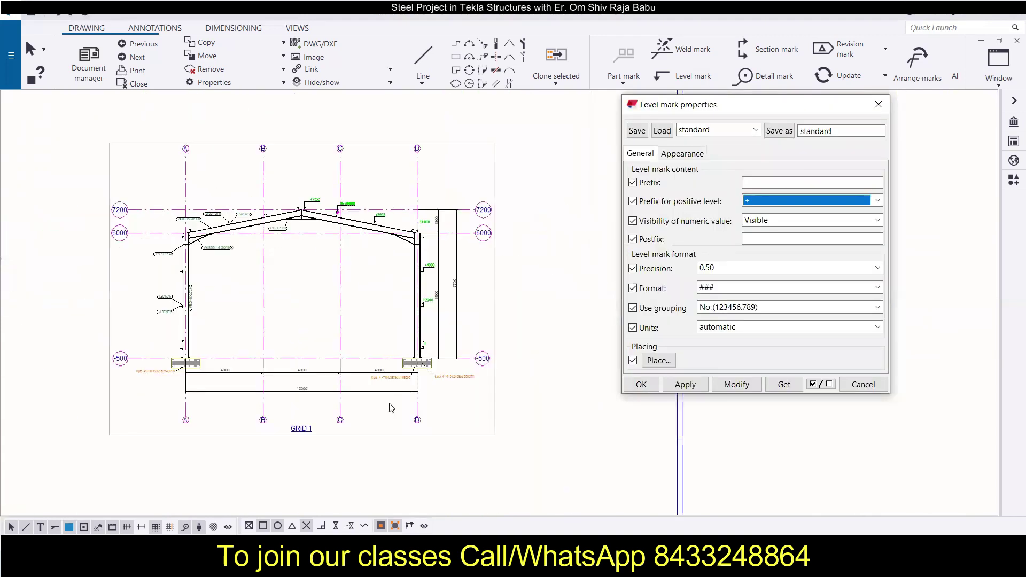
scroll(202, 356, up, 6)
scroll(202, 355, up, 1)
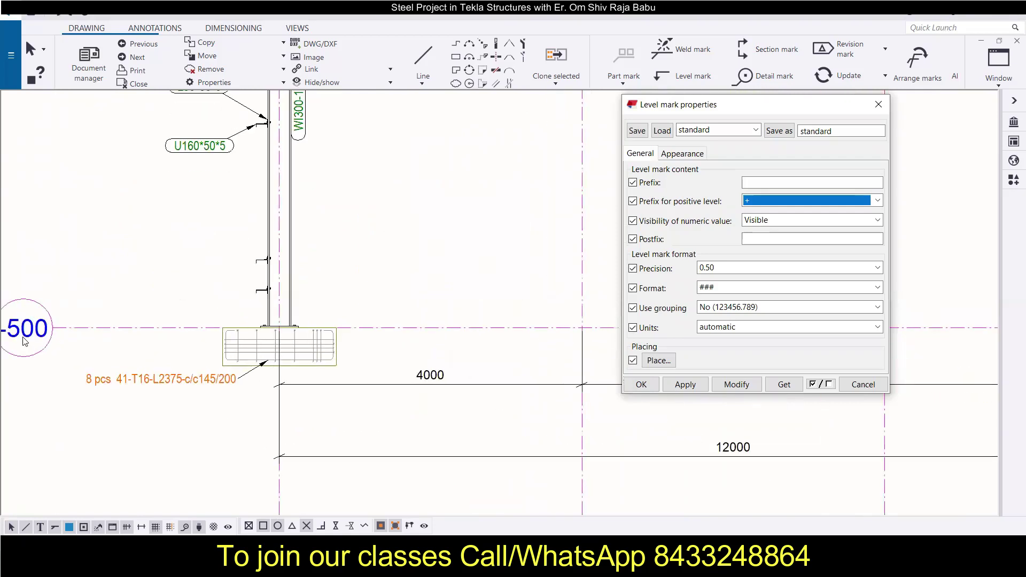
scroll(48, 339, down, 3)
scroll(300, 332, up, 5)
scroll(300, 332, up, 1)
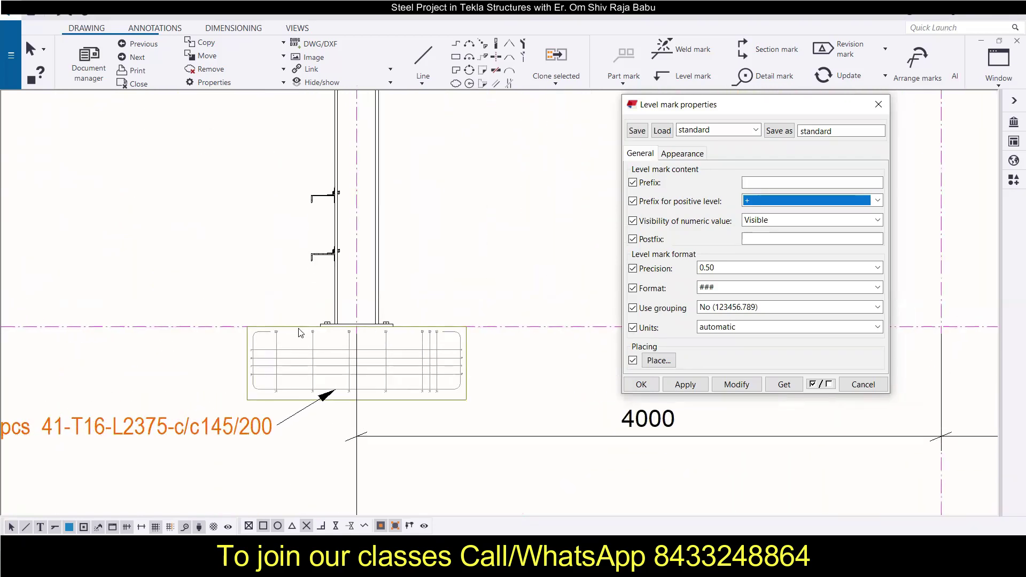
click(680, 78)
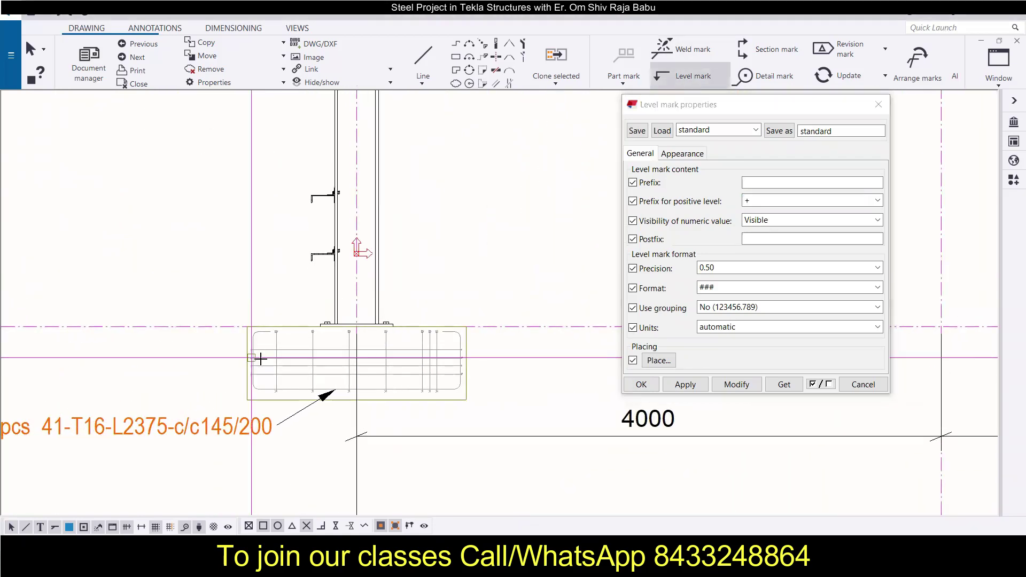
click(289, 325)
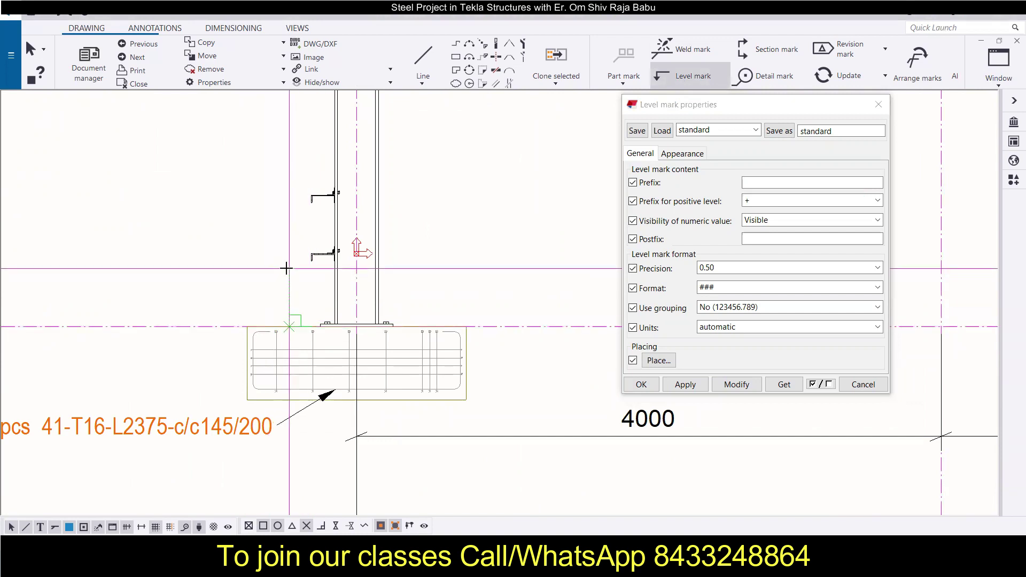
click(202, 267)
key(Escape)
scroll(283, 253, down, 3)
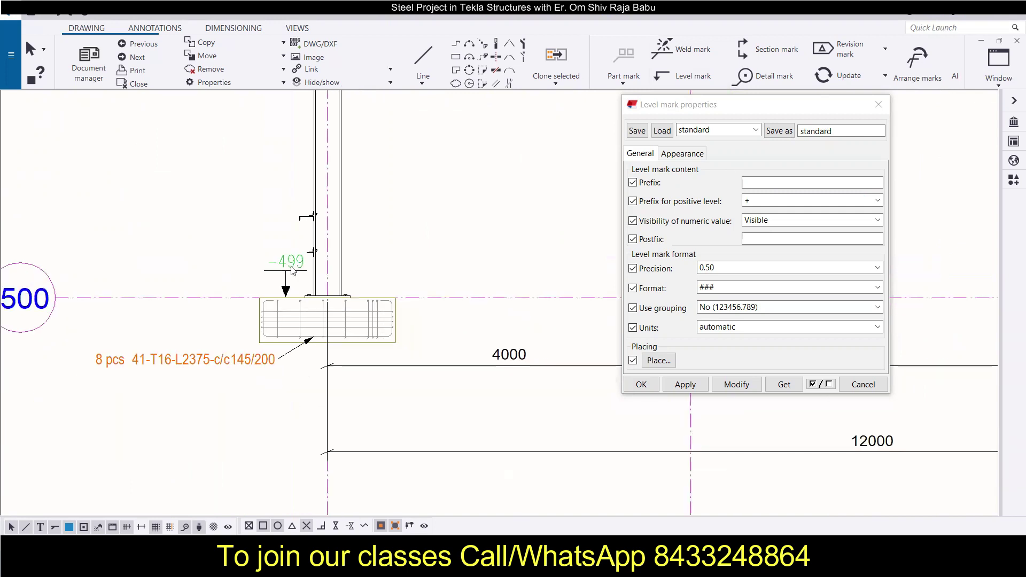
scroll(251, 283, up, 6)
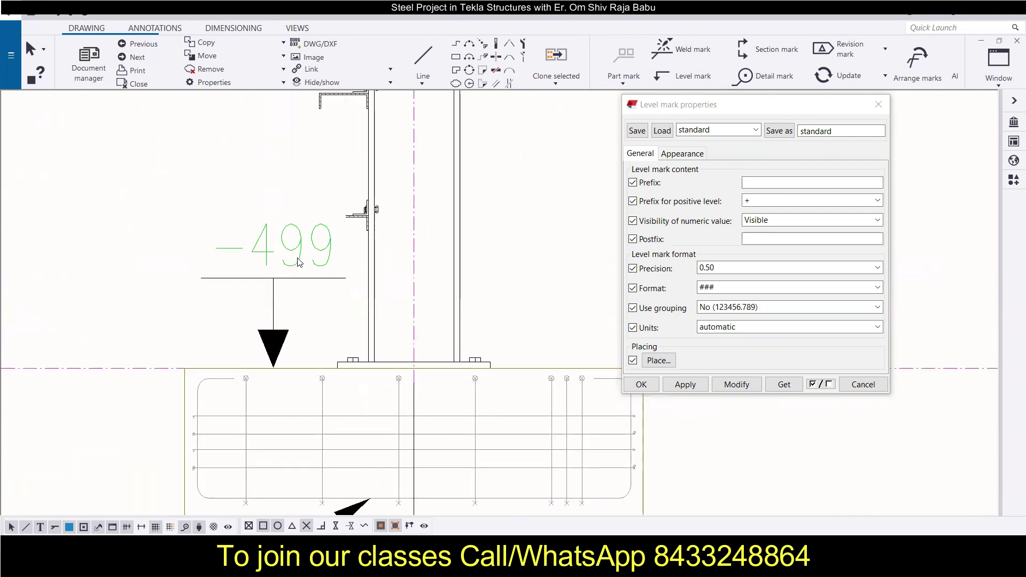
click(298, 261)
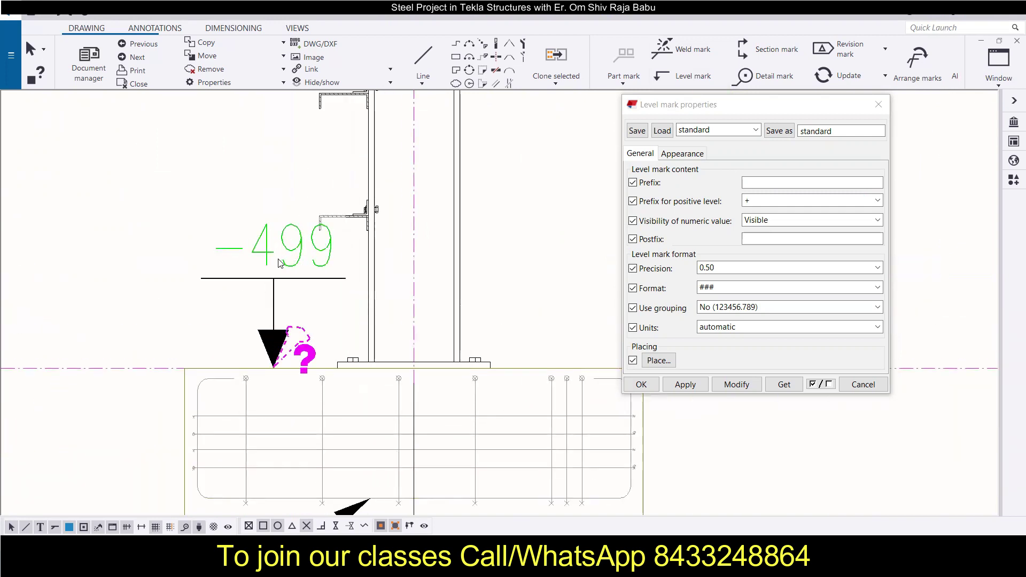
Try to modify the level mark on the purlin beside grid C with the prefix for positive level set to None
scroll(280, 262, down, 5)
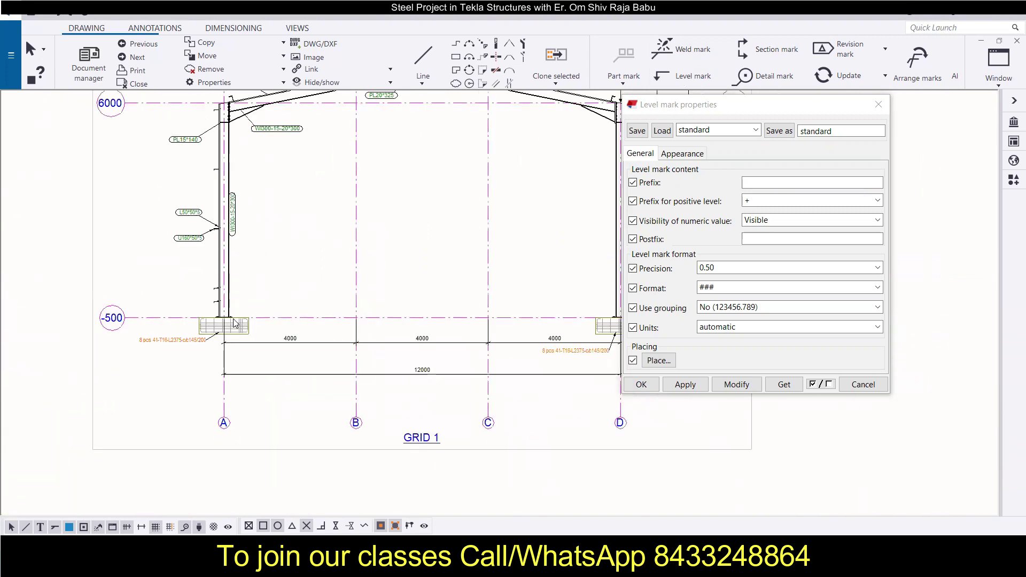
scroll(234, 322, down, 2)
scroll(344, 241, up, 5)
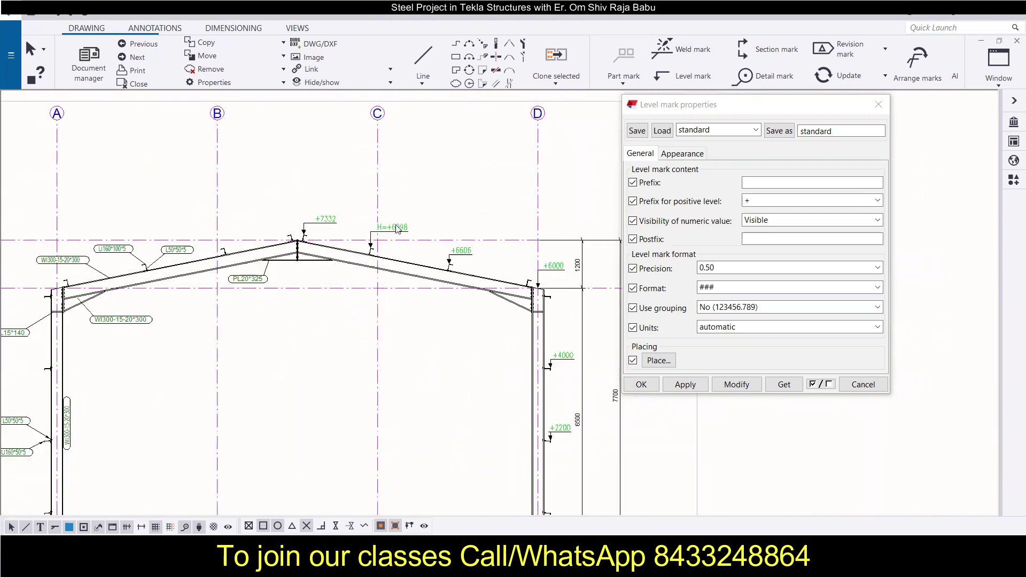
scroll(387, 254, up, 2)
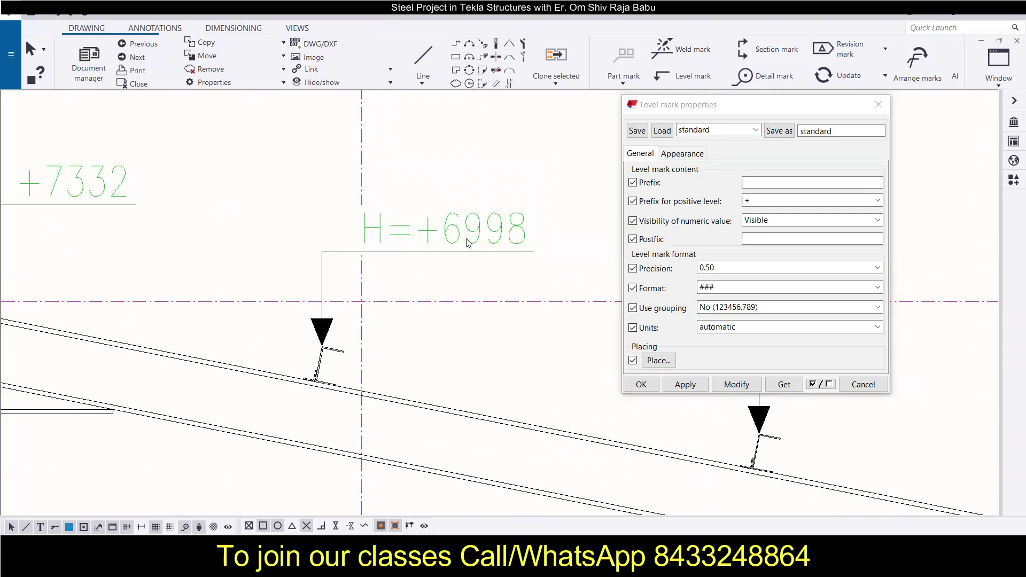
click(772, 201)
click(769, 213)
click(731, 385)
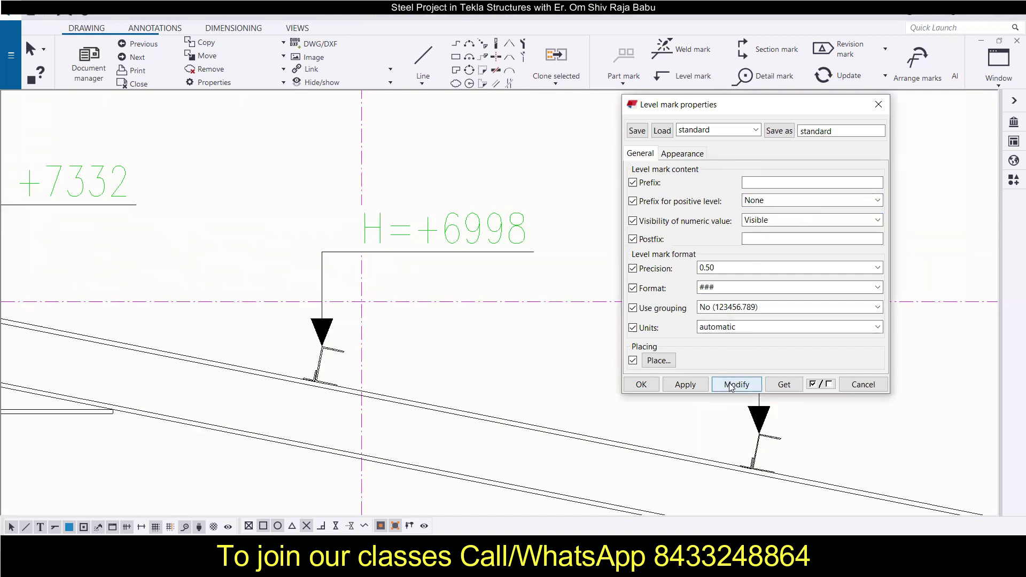
Load the properties of the grid C purlin's level mark, clear its prefix, set the positive-level prefix to None and modify the mark
double_click(516, 243)
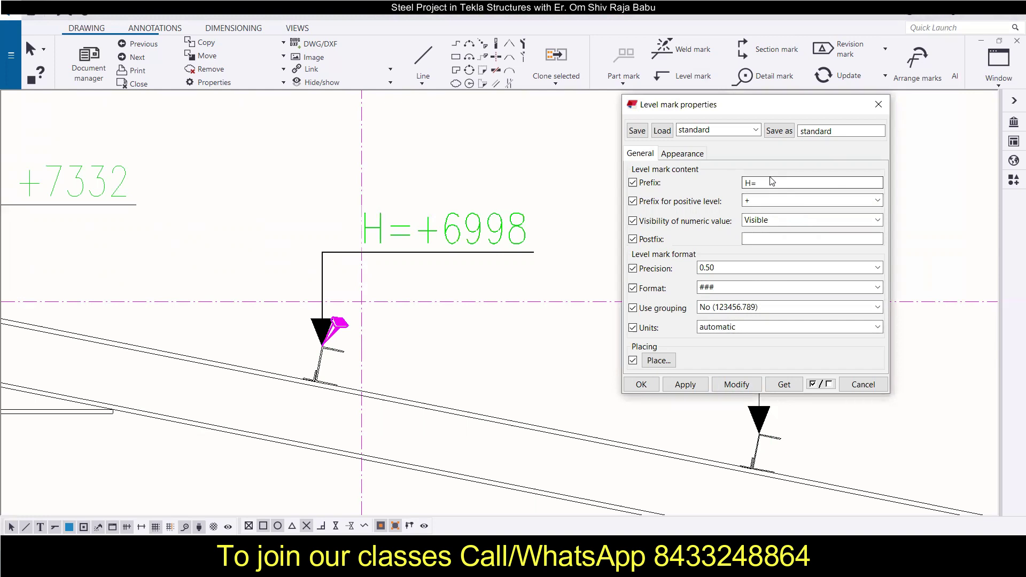
drag(761, 183, 697, 187)
click(768, 209)
click(765, 218)
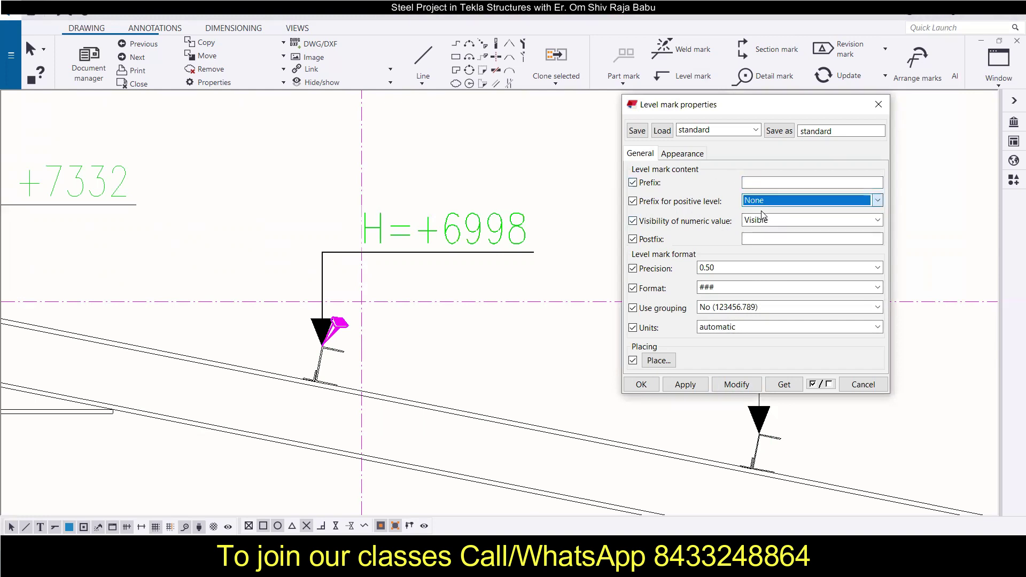
click(736, 384)
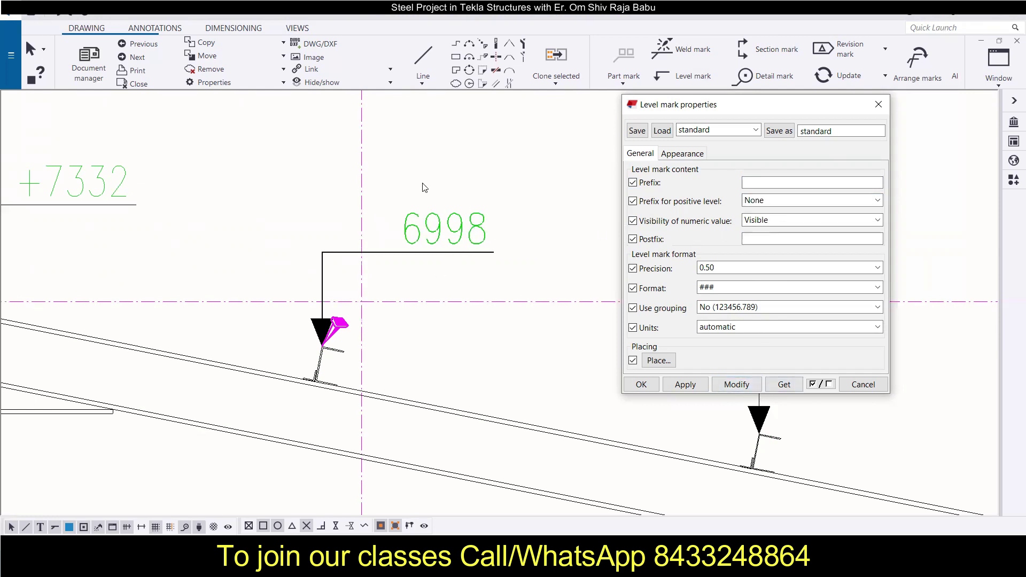
Set the visibility of the level mark's numeric value to Hidden and modify the mark
click(774, 221)
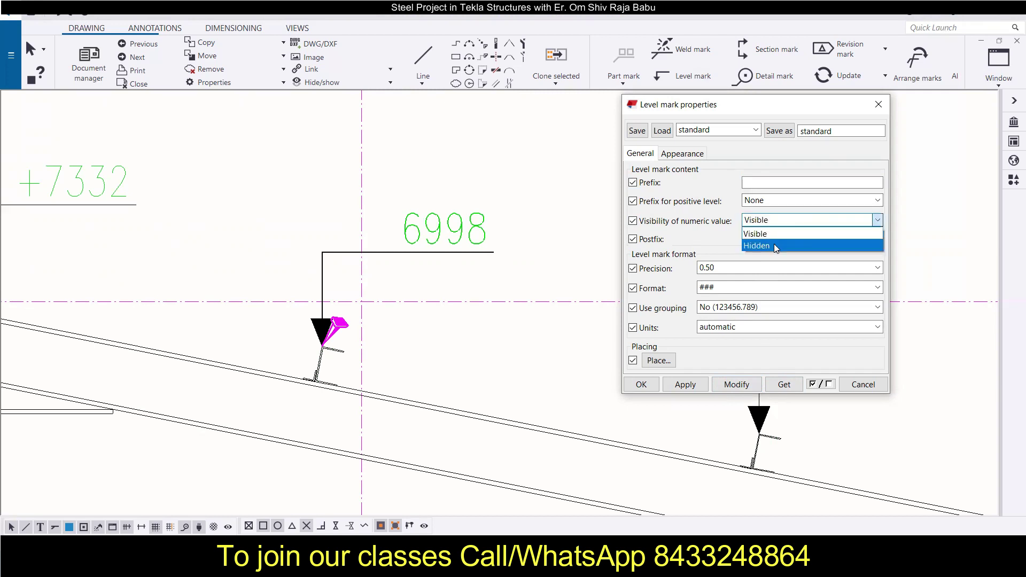
click(774, 245)
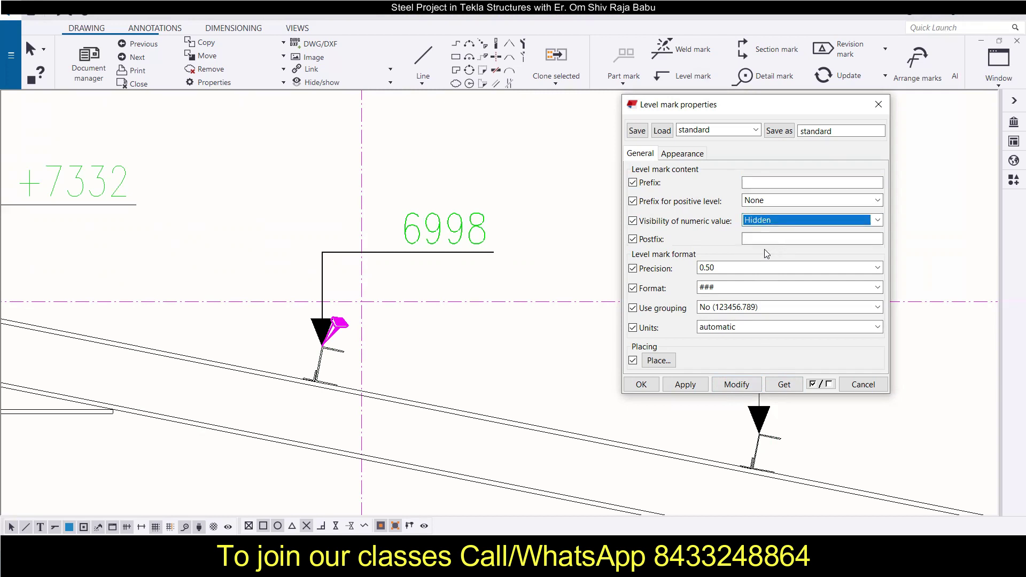
click(738, 385)
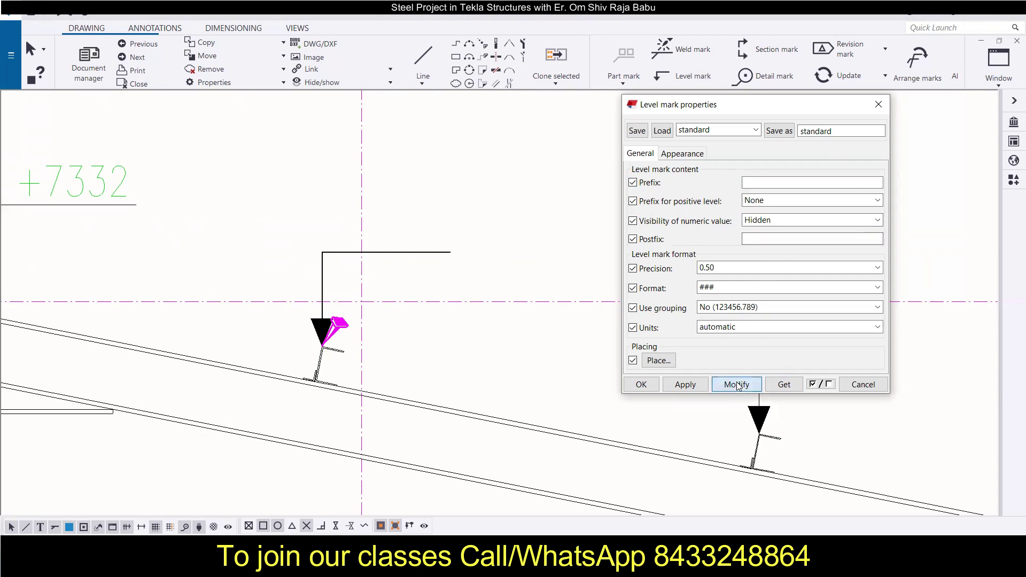
Set the numeric value to Visible and the positive-level prefix to +, with precision 0.50, and modify the grid C purlin's level mark
click(753, 220)
click(759, 231)
click(765, 202)
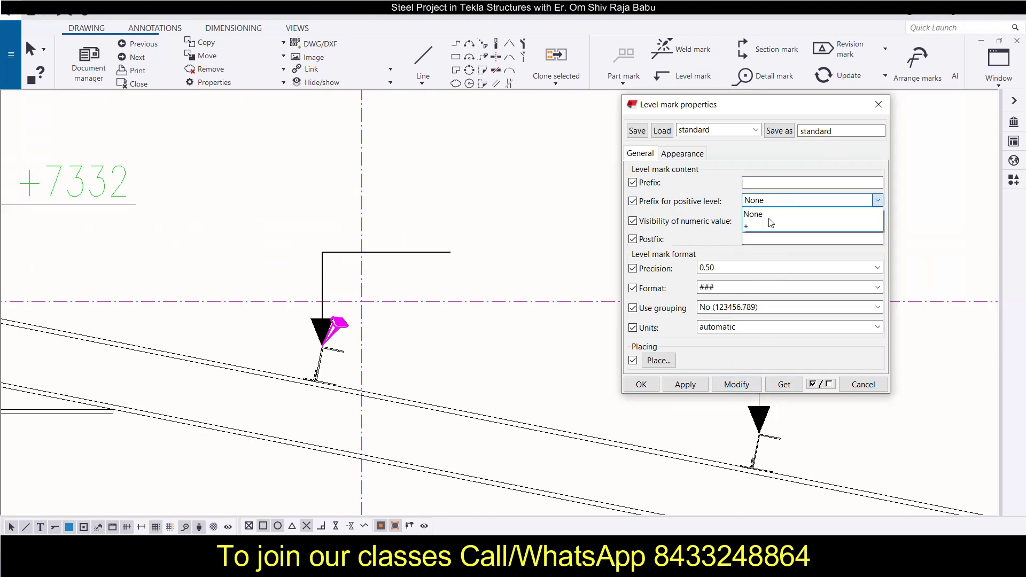
click(768, 226)
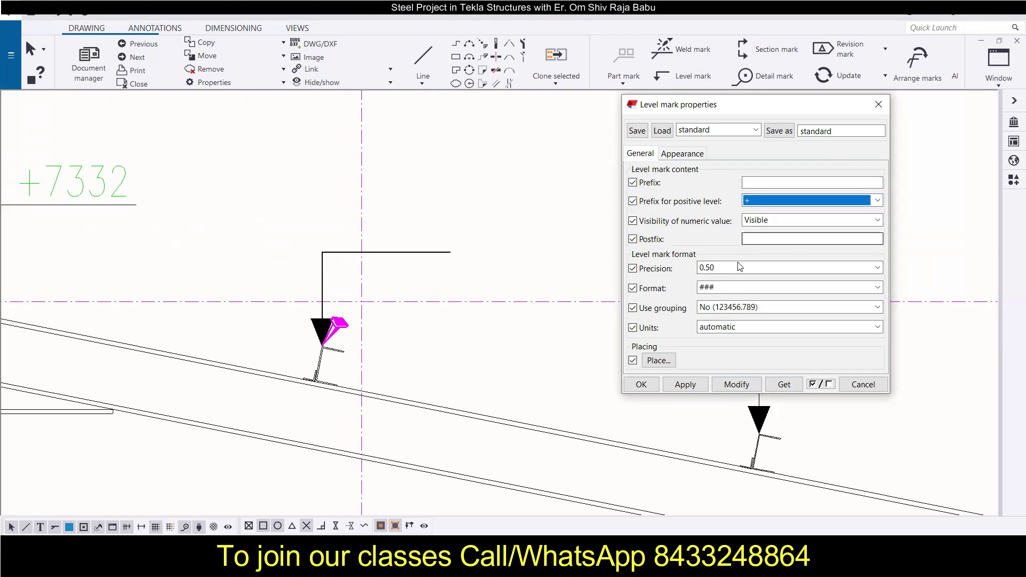
click(726, 269)
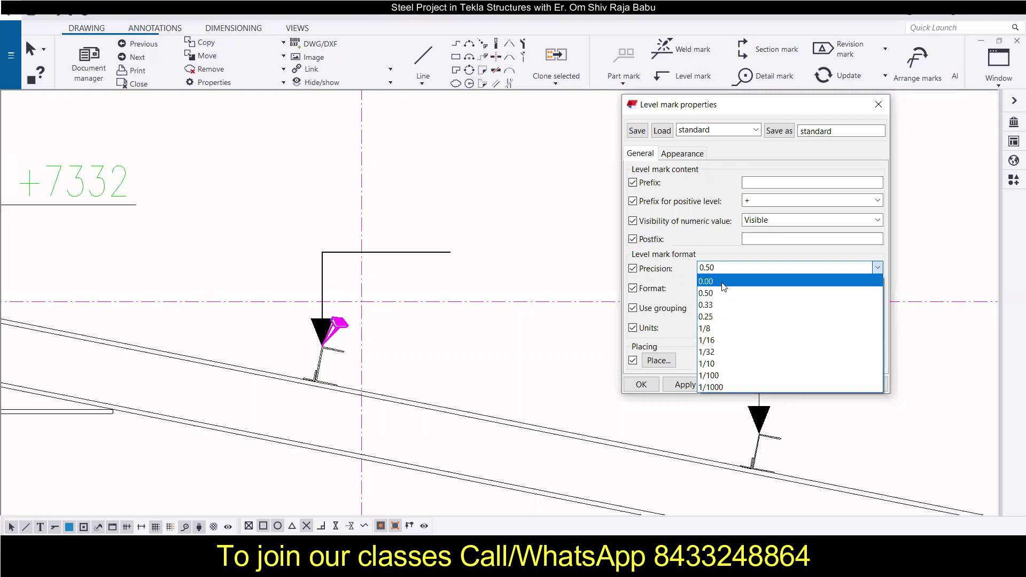
click(746, 266)
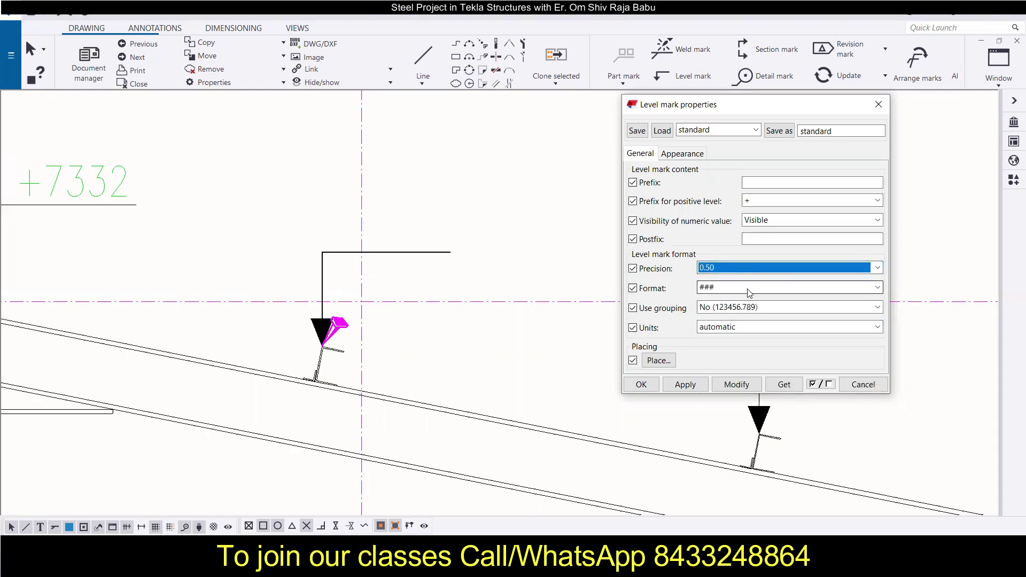
click(733, 383)
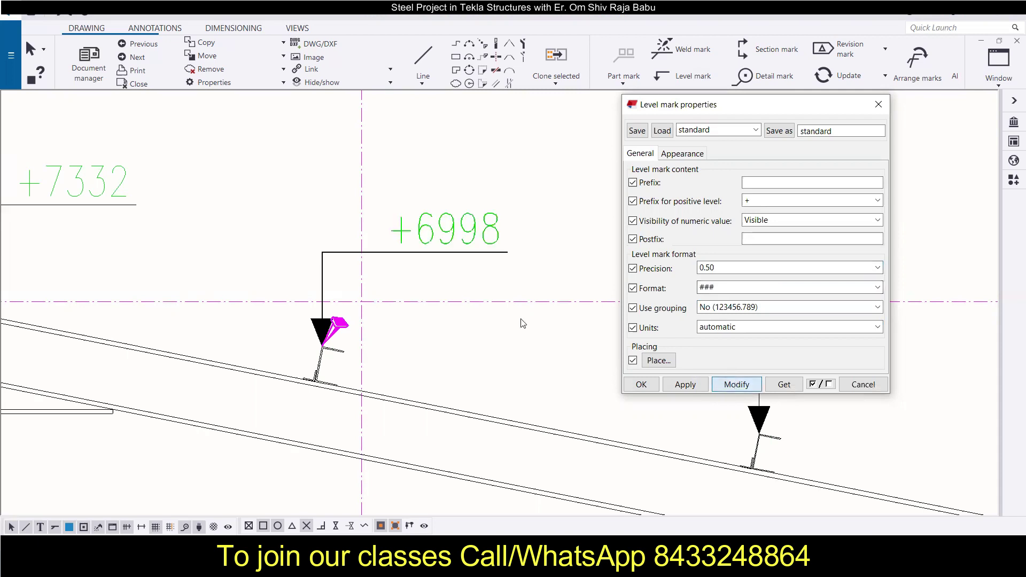
Modify the grid C purlin's level mark with the format ###.## and precision 0.50
click(726, 288)
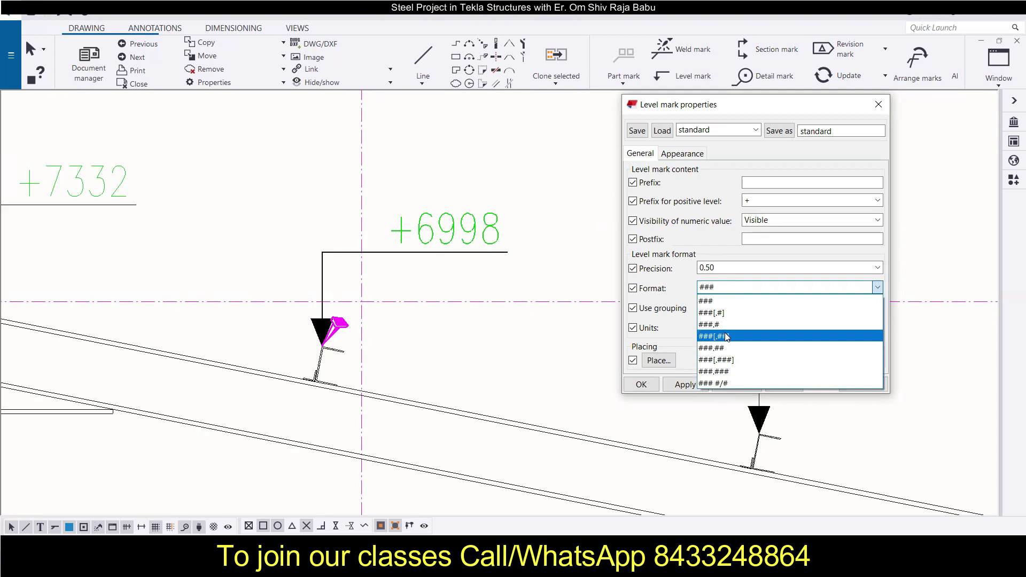
click(715, 348)
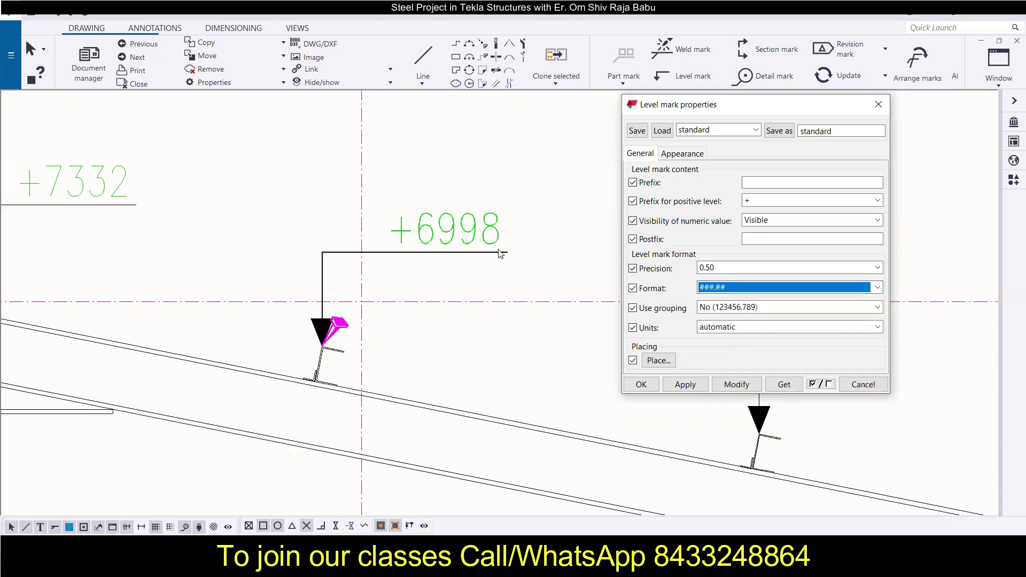
click(727, 385)
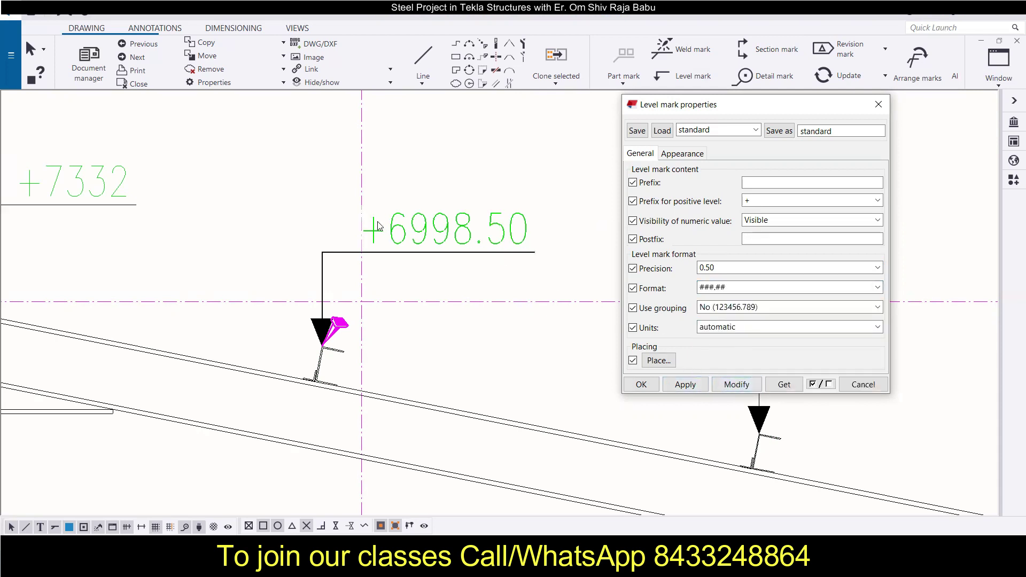
click(728, 268)
click(727, 271)
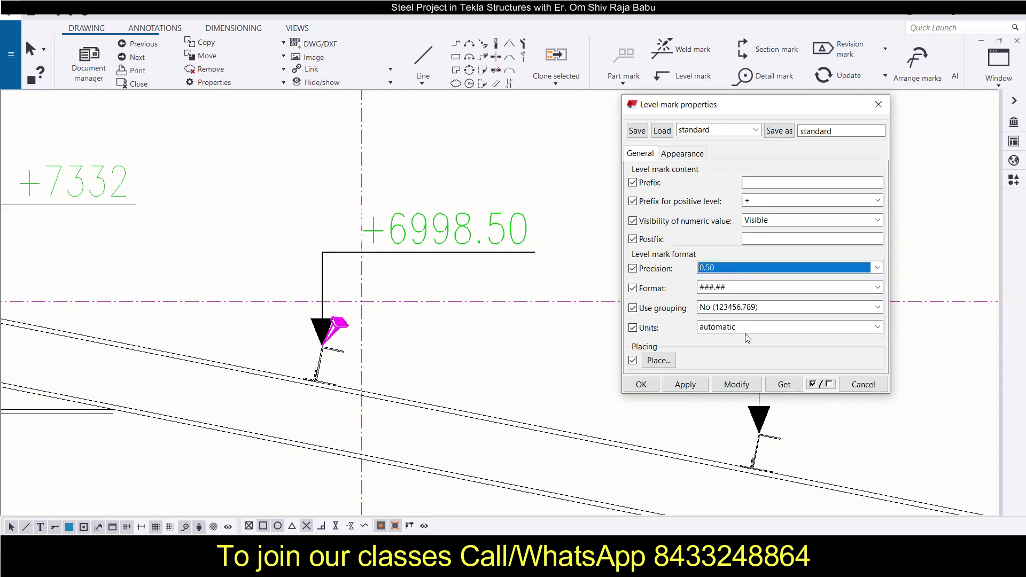
Set the level mark format to ### and choose No (123456.789) for grouping in the properties
click(736, 309)
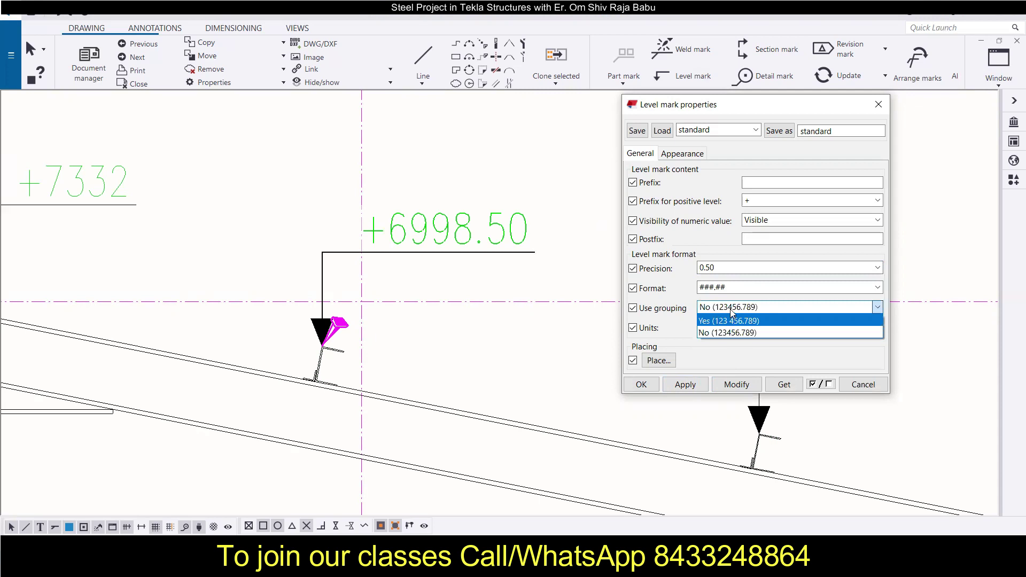
click(731, 288)
click(731, 287)
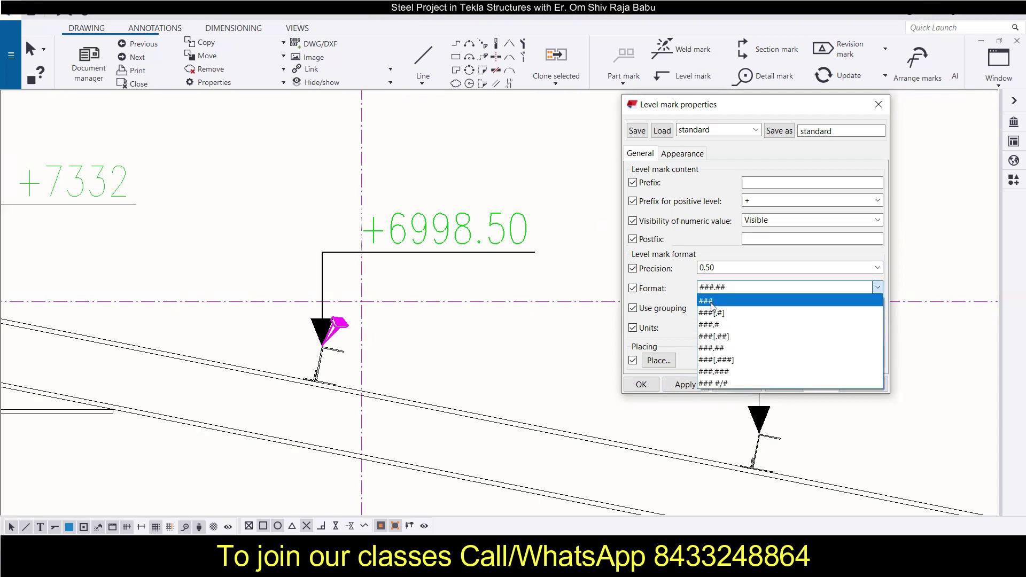
click(732, 296)
click(754, 308)
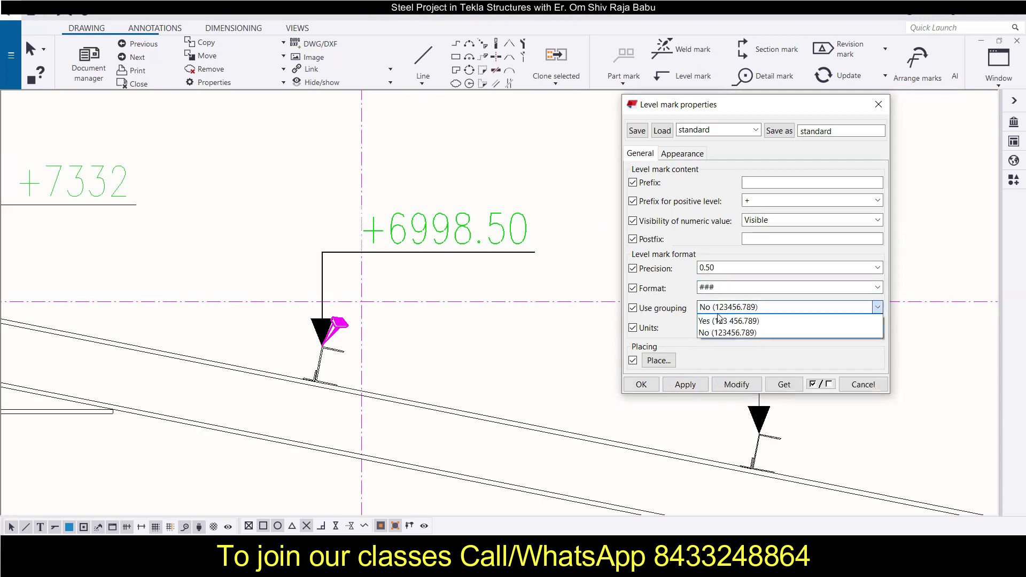
click(732, 333)
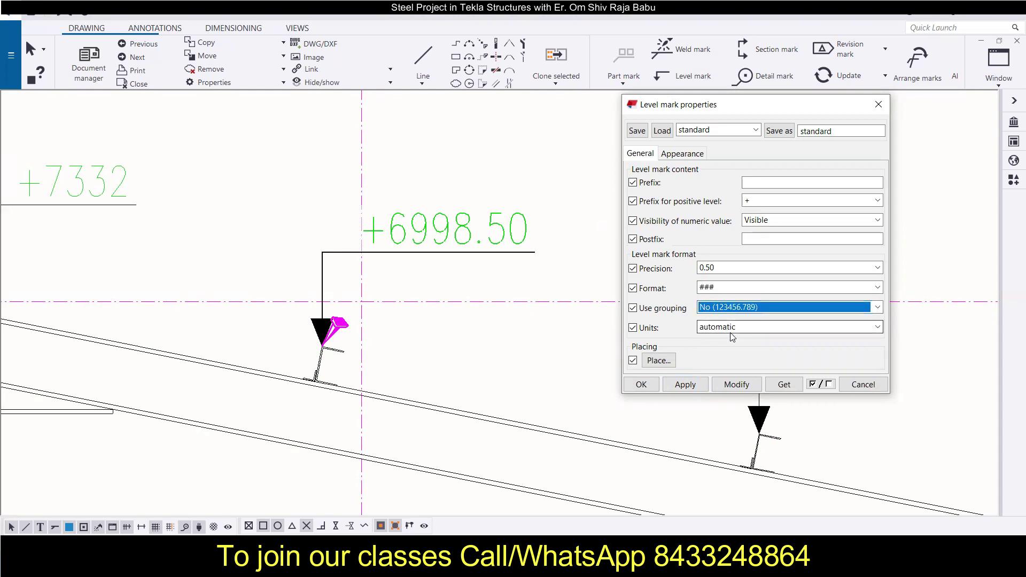
Modify the grid C purlin's level mark with the ### format, then with grouping set to Yes (123 456.789)
click(737, 384)
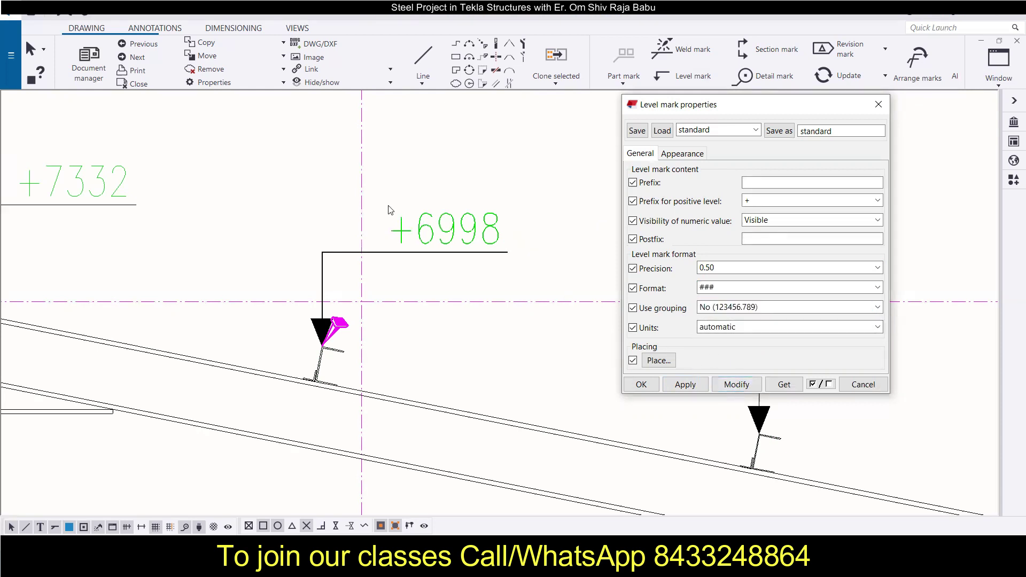
click(721, 303)
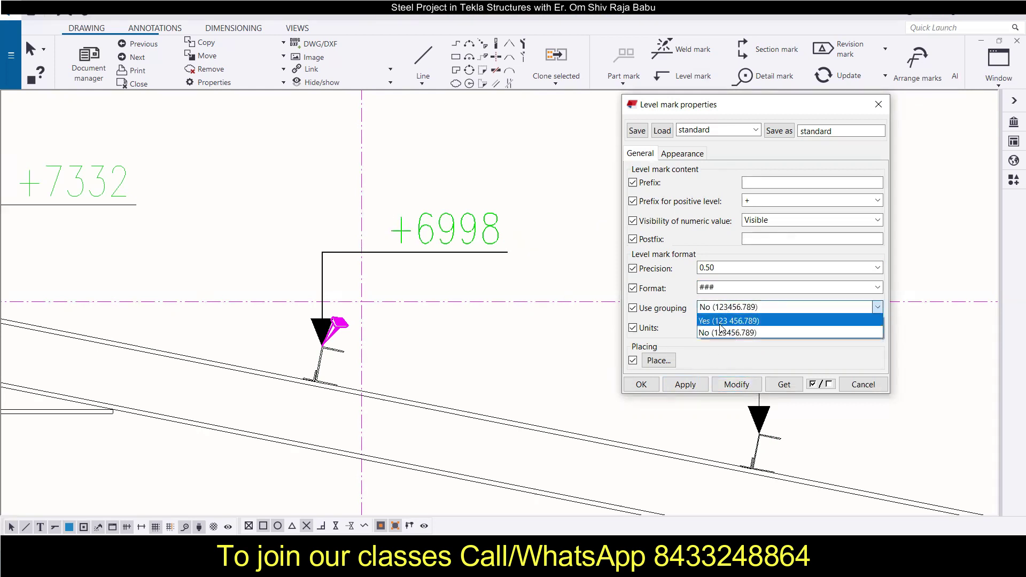
click(723, 322)
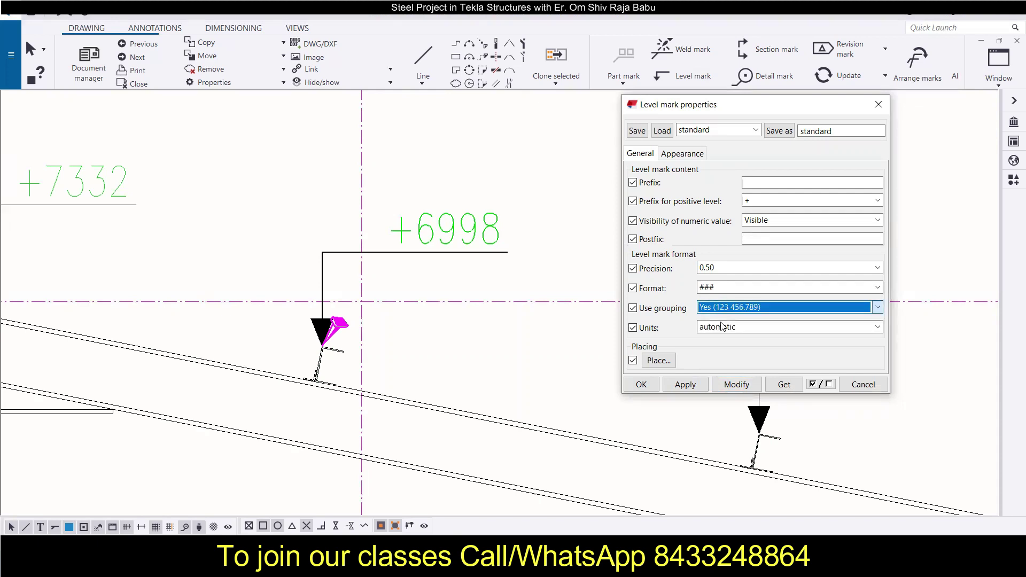
click(736, 384)
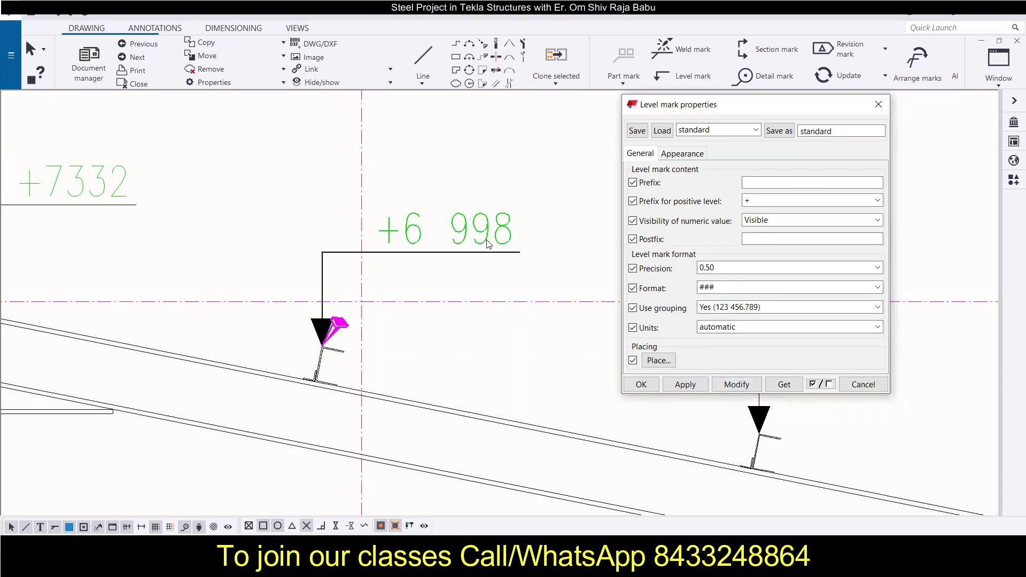
Set grouping to No (123456.789) and modify the grid C purlin's level mark
click(727, 315)
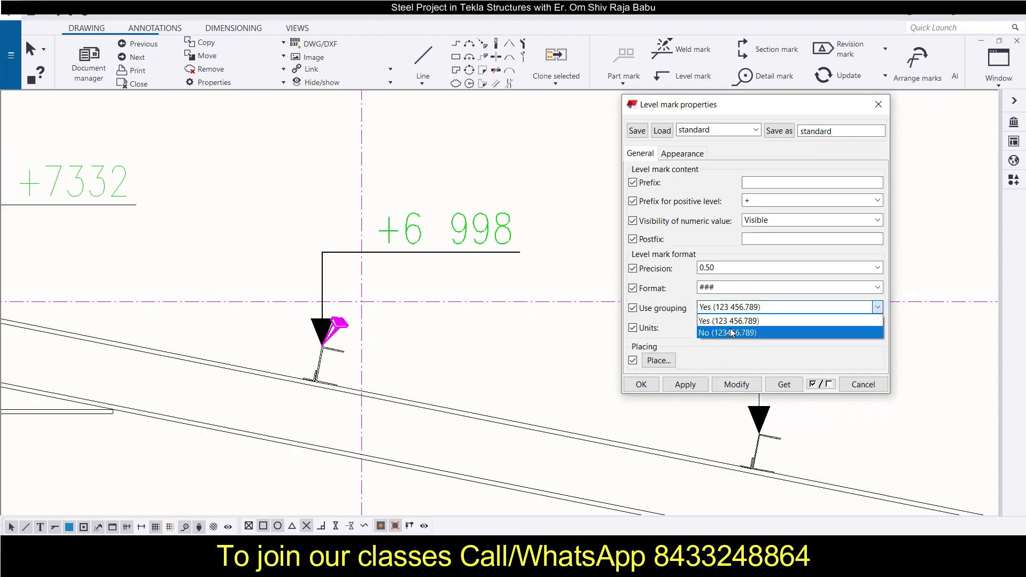
click(731, 332)
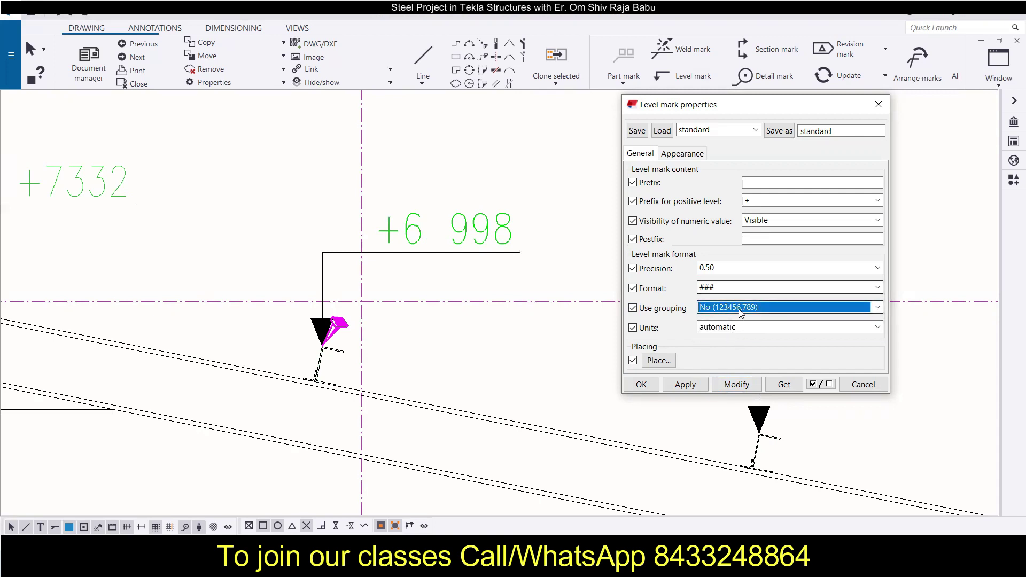
click(742, 384)
Try cm and then m as the level mark's units, modifying the mark with each
click(732, 330)
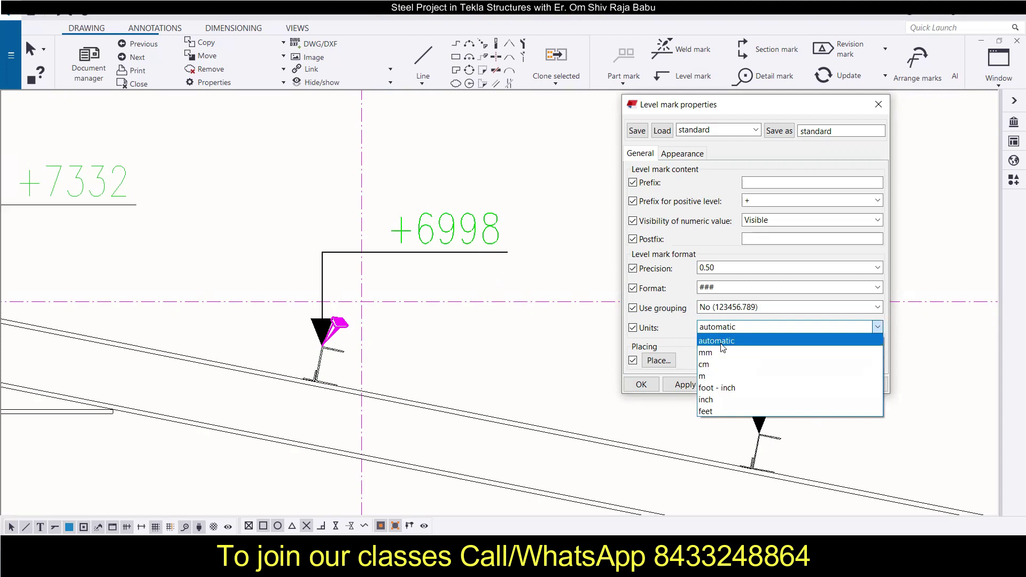
click(715, 366)
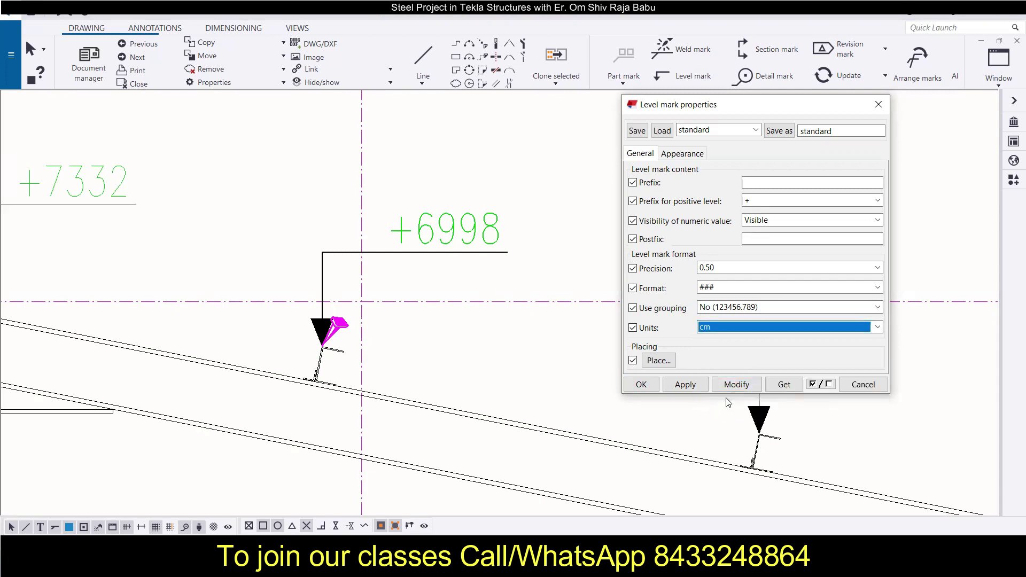
click(737, 384)
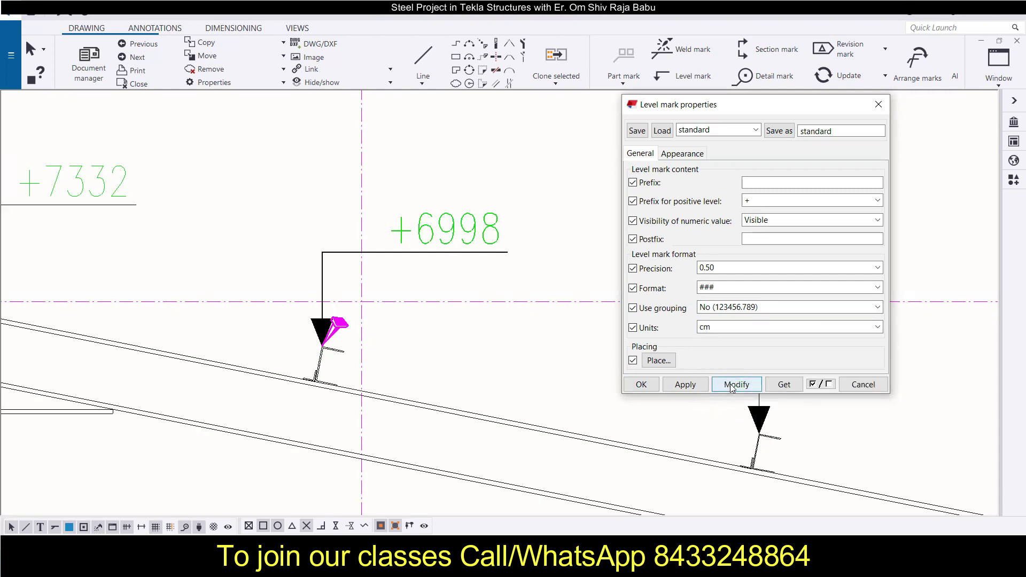
click(739, 327)
key(Up)
key(Up)
key(Up)
key(Return)
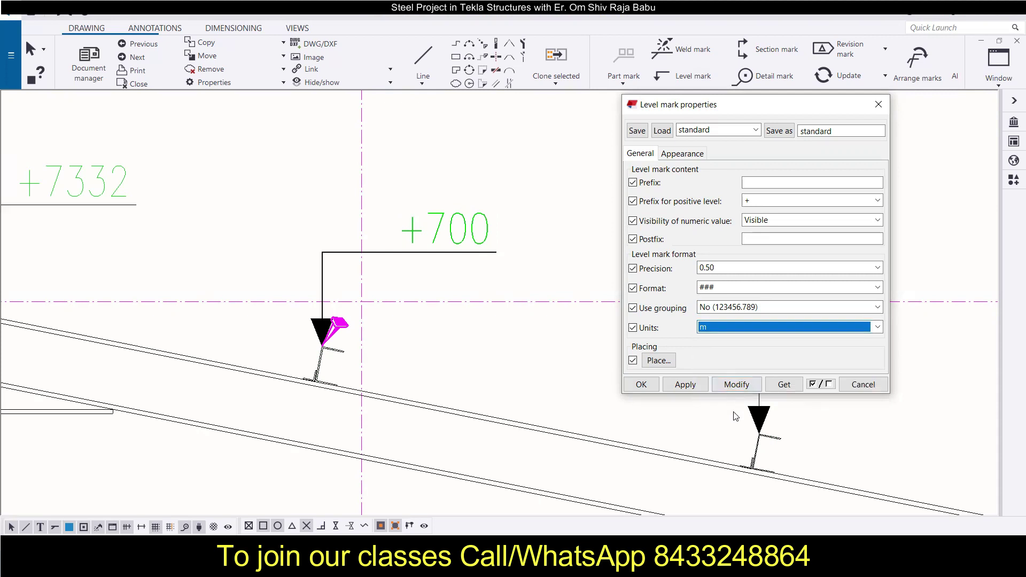
click(741, 385)
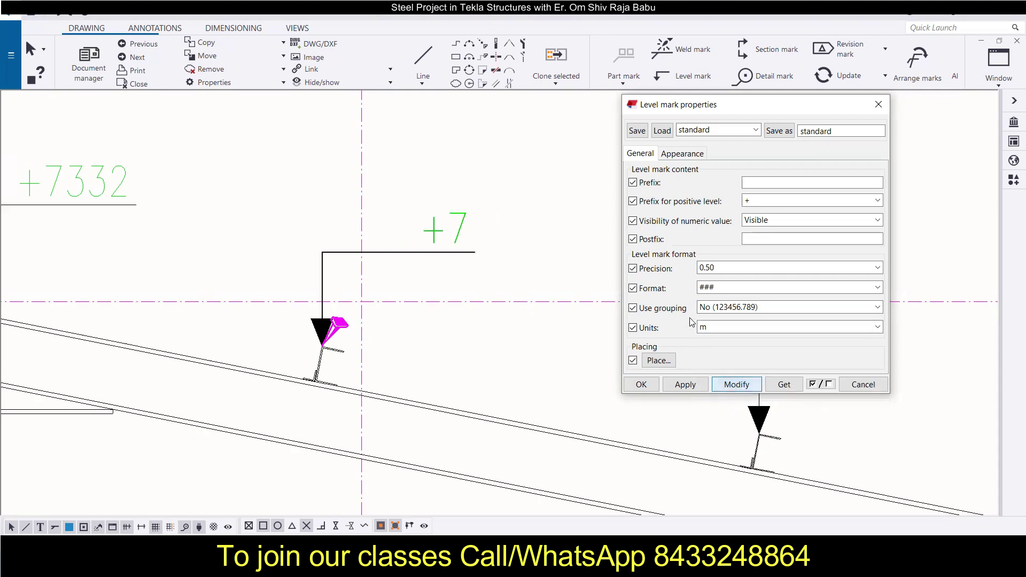
Try inch and then feet as the level mark's units, modifying the mark with each
click(719, 327)
click(716, 400)
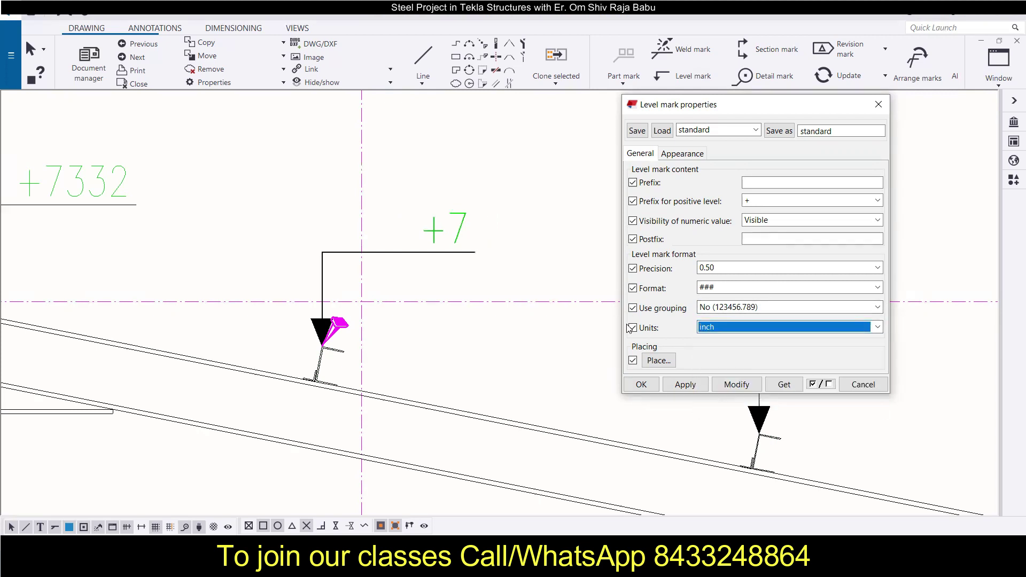
click(731, 385)
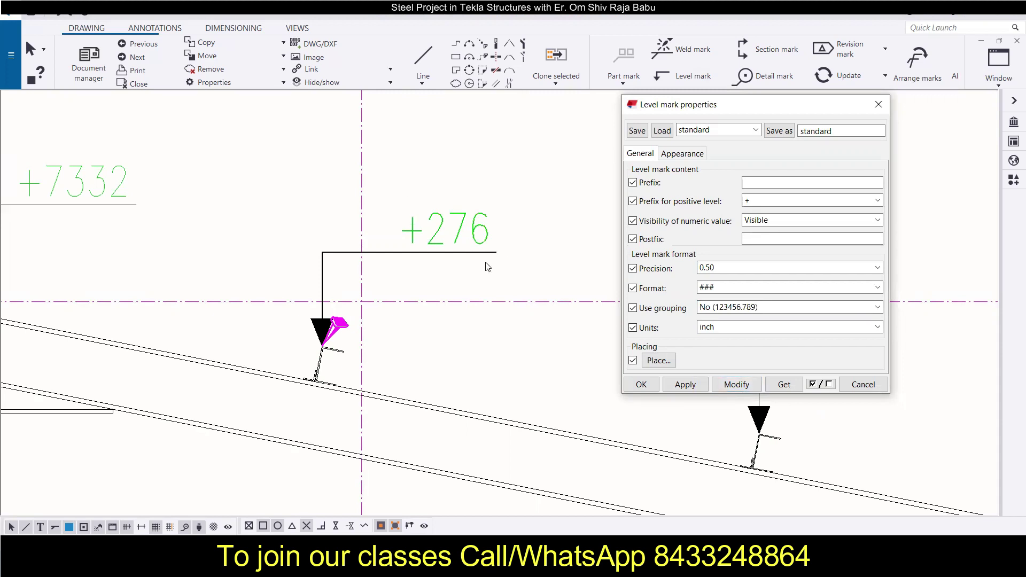
click(719, 327)
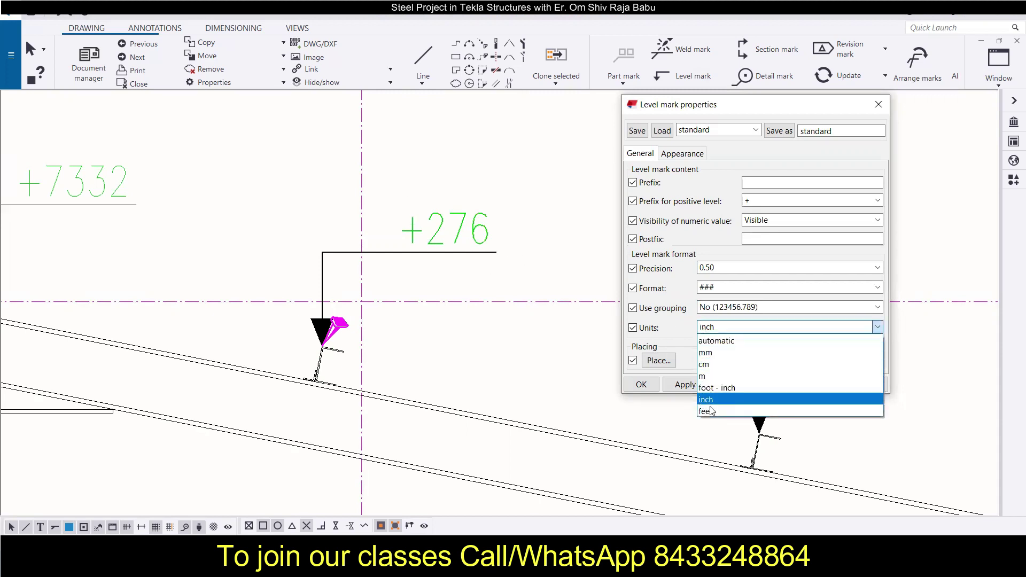
click(715, 415)
click(732, 385)
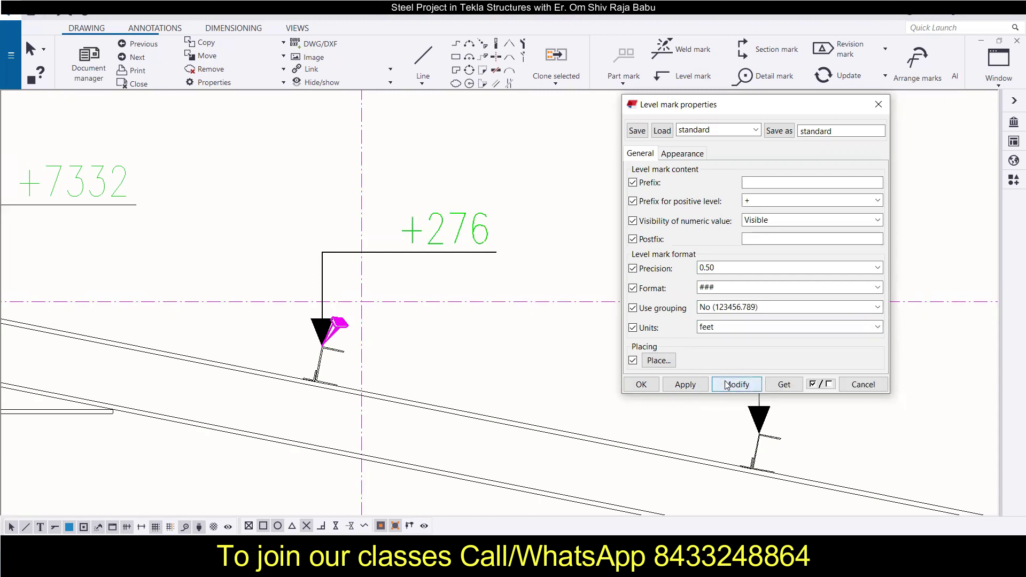
Set the level mark's units to mm and modify the mark
click(726, 328)
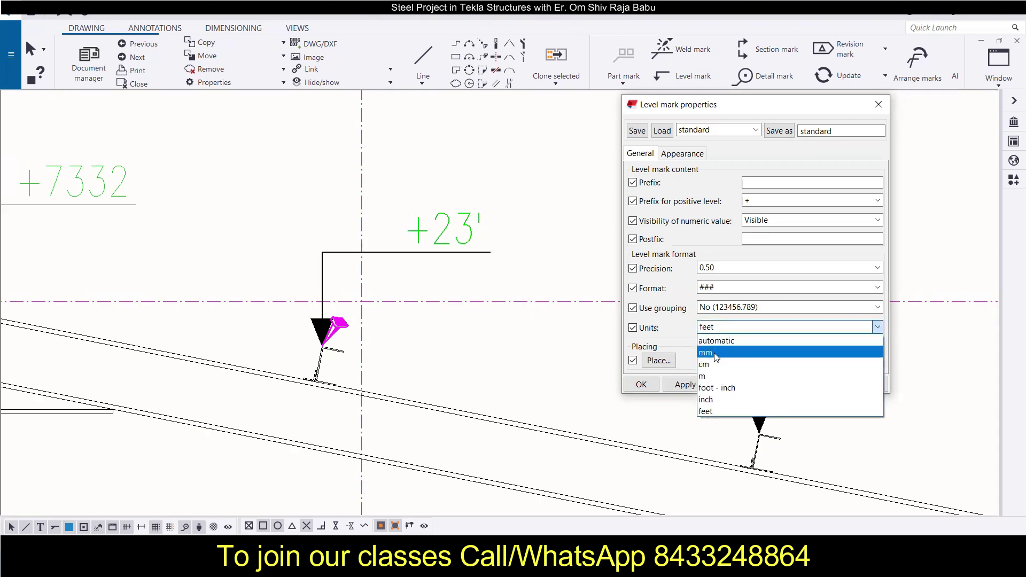
click(715, 354)
click(738, 385)
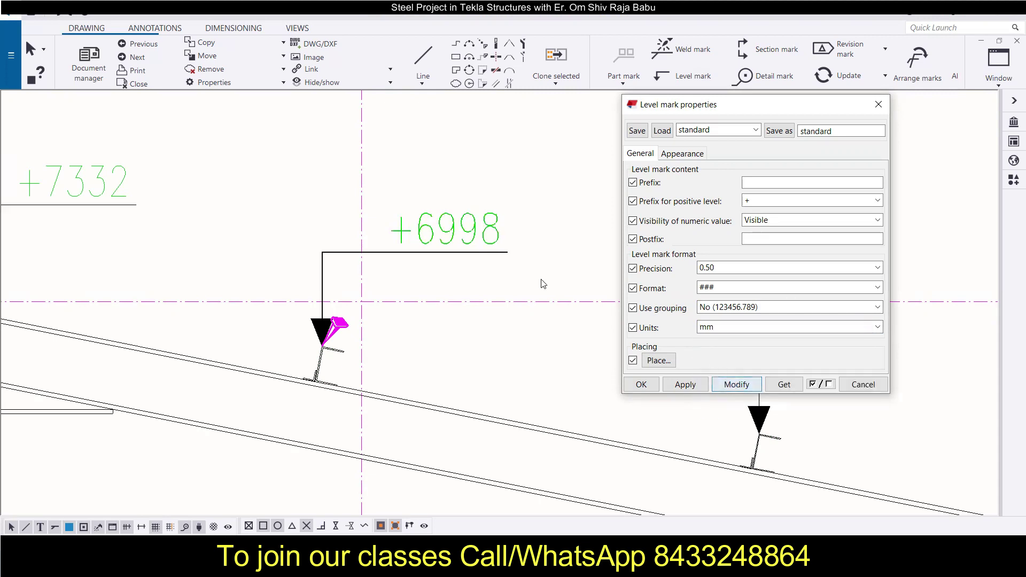
Set the level mark's text color to black in the appearance properties and modify the mark
click(674, 154)
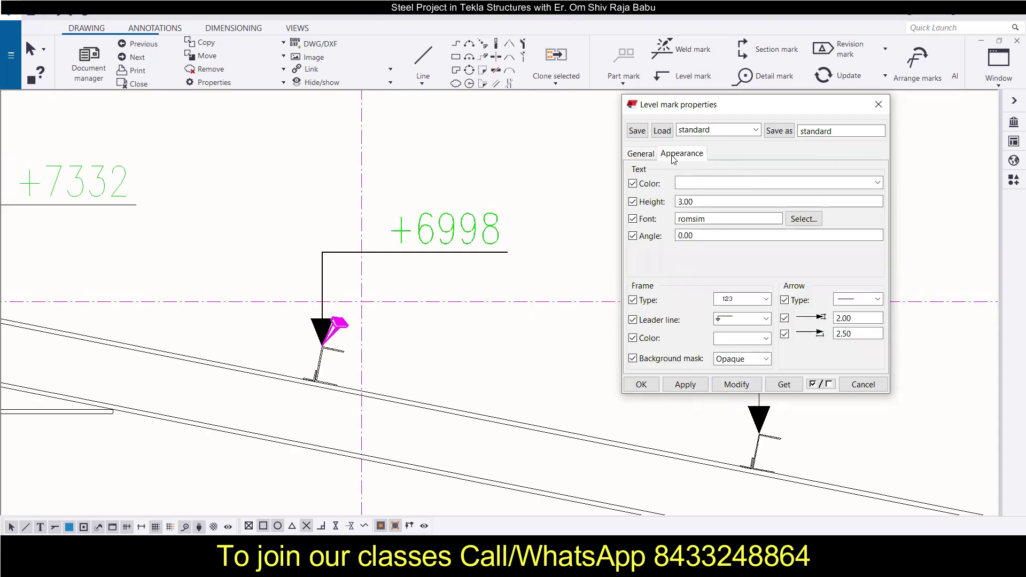
click(694, 184)
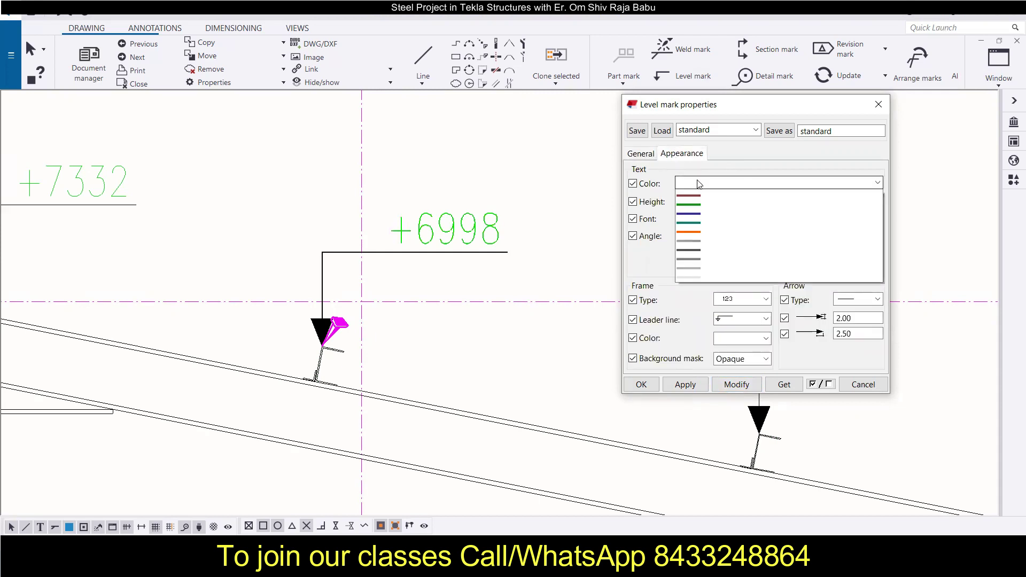
click(693, 204)
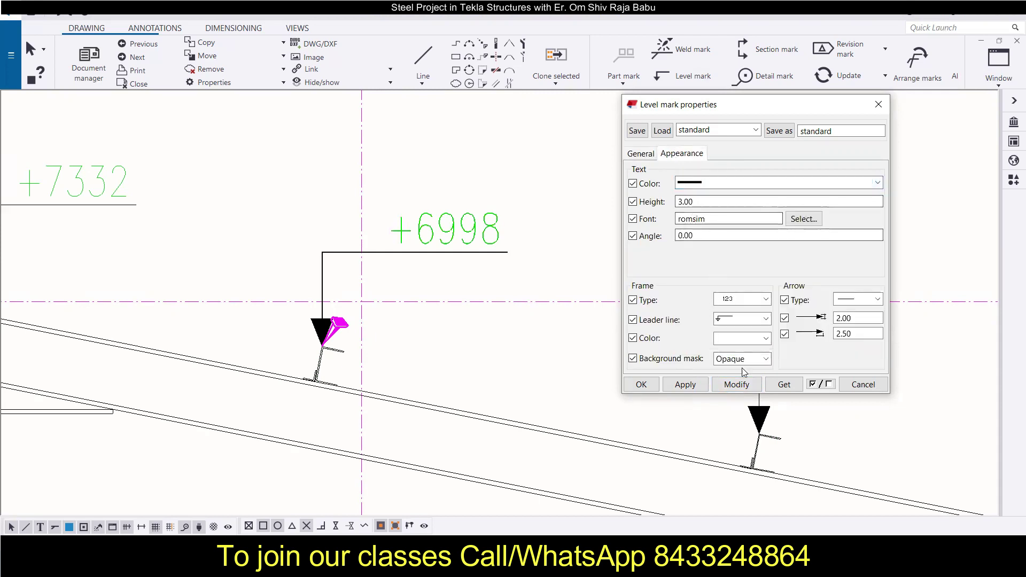
click(737, 384)
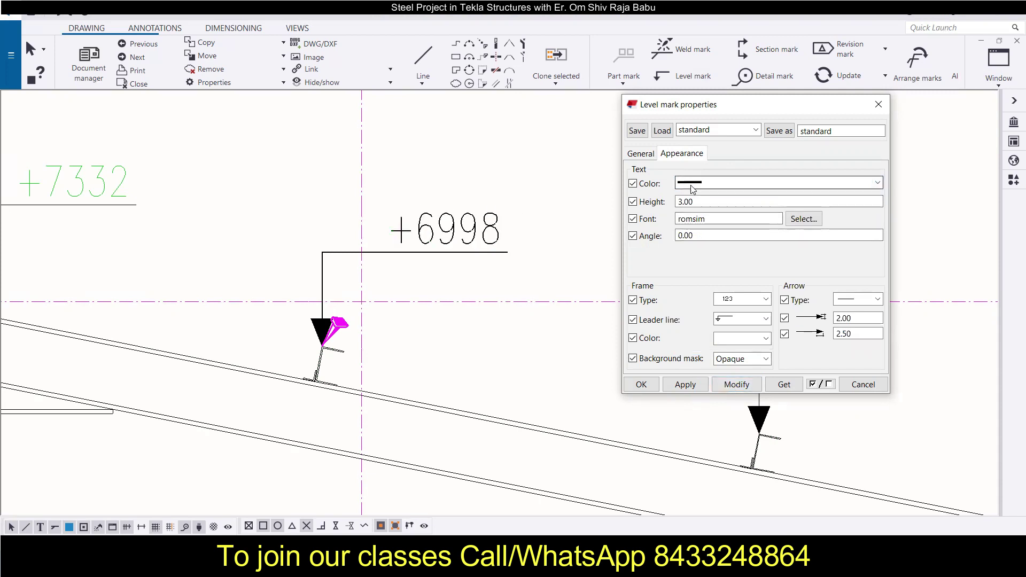
Set the level mark's text height to 5 and modify the mark
click(694, 201)
drag(695, 201, 661, 201)
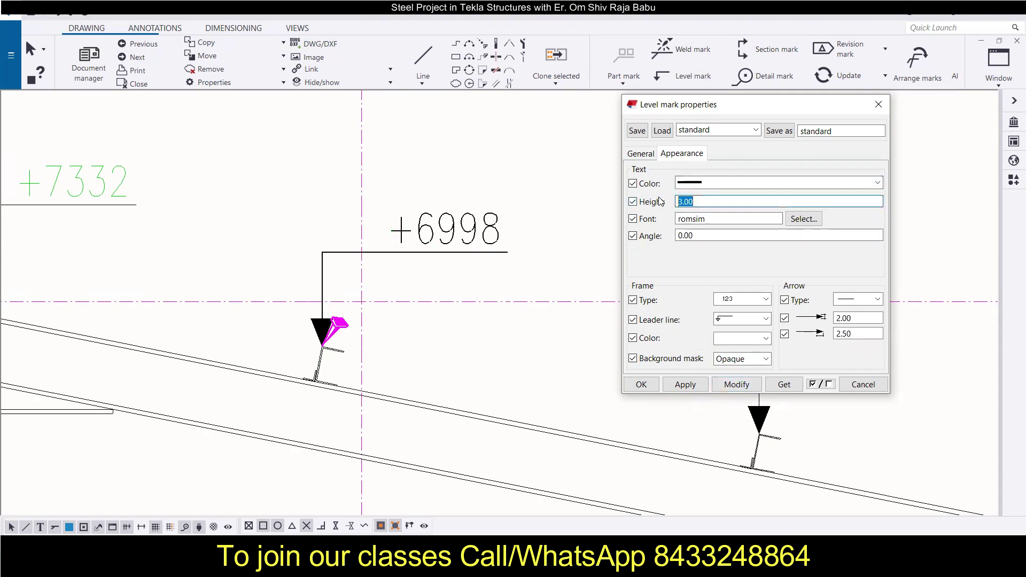
text(5)
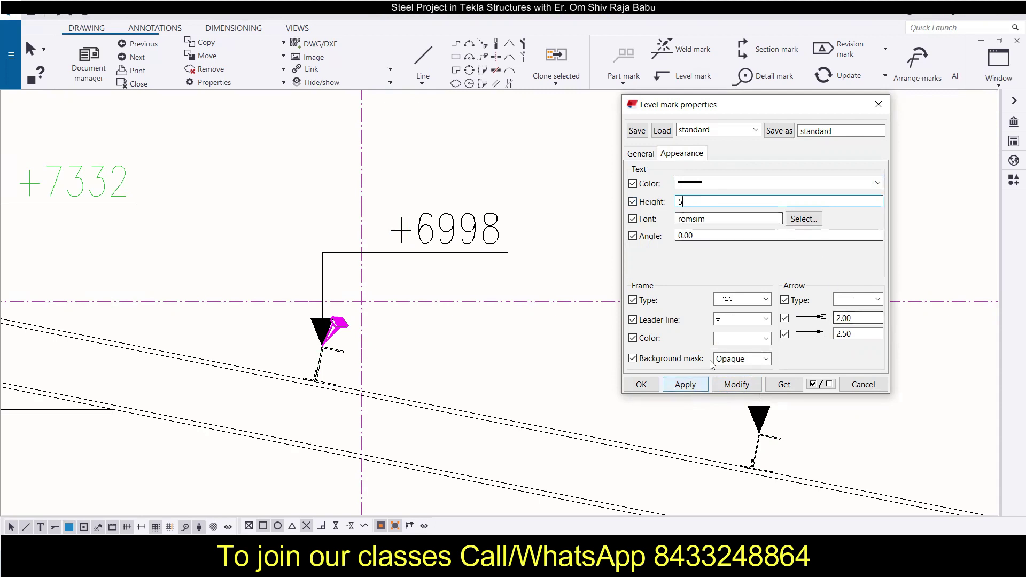
click(736, 384)
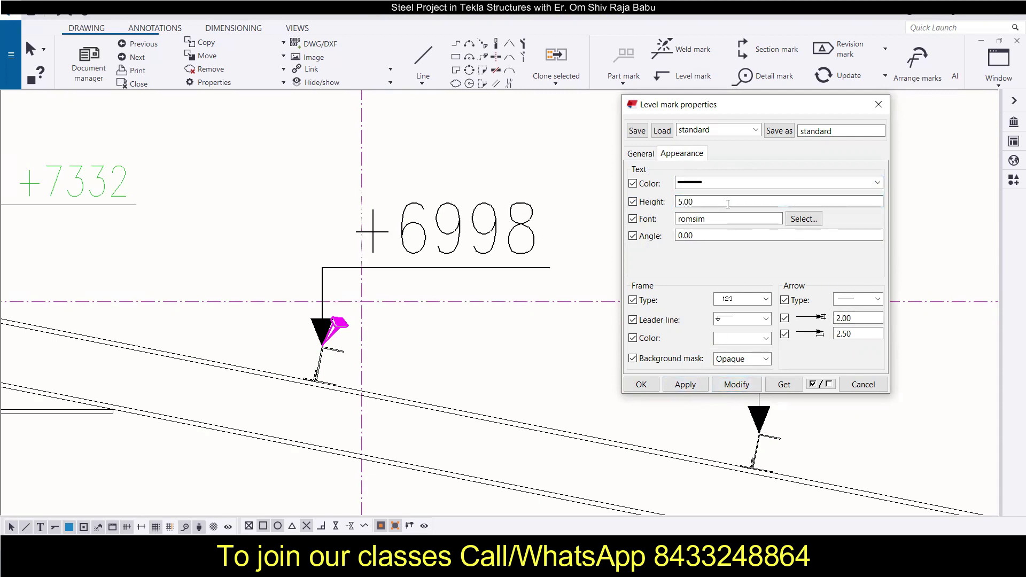
Set the text height to 3 and the text color to green in the level mark properties
drag(728, 204, 640, 200)
key(BackSpace)
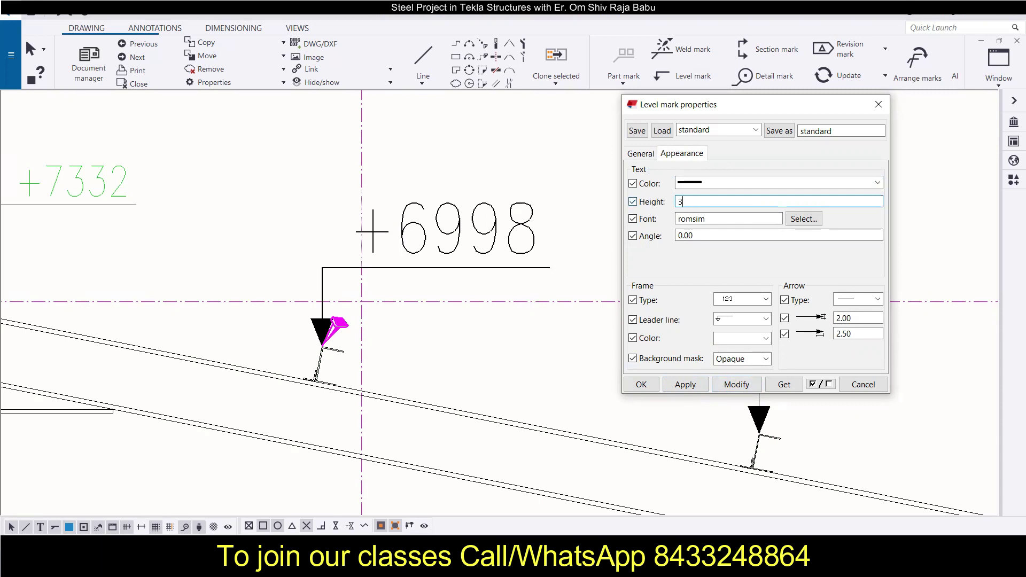
click(694, 184)
click(689, 221)
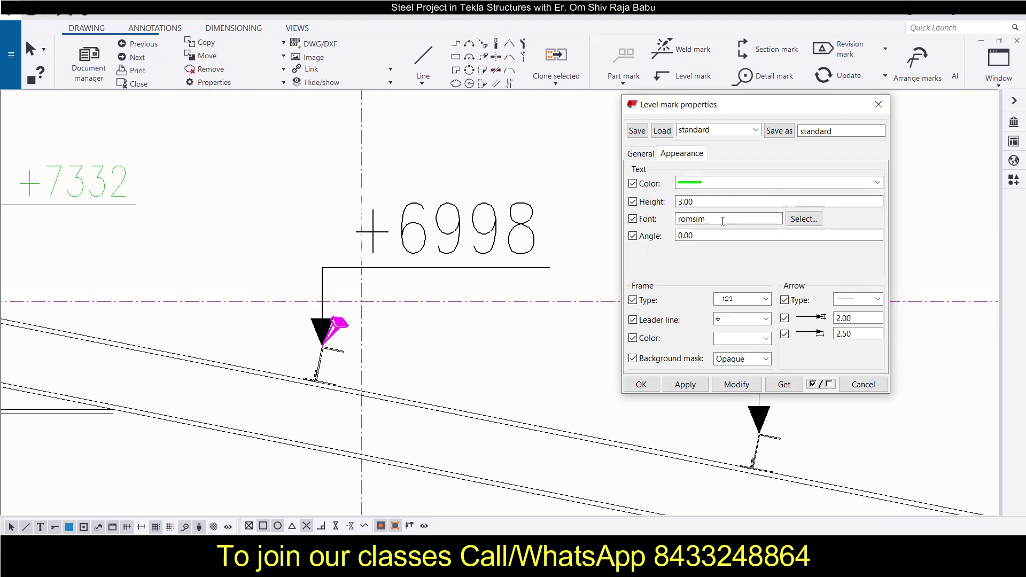
click(800, 219)
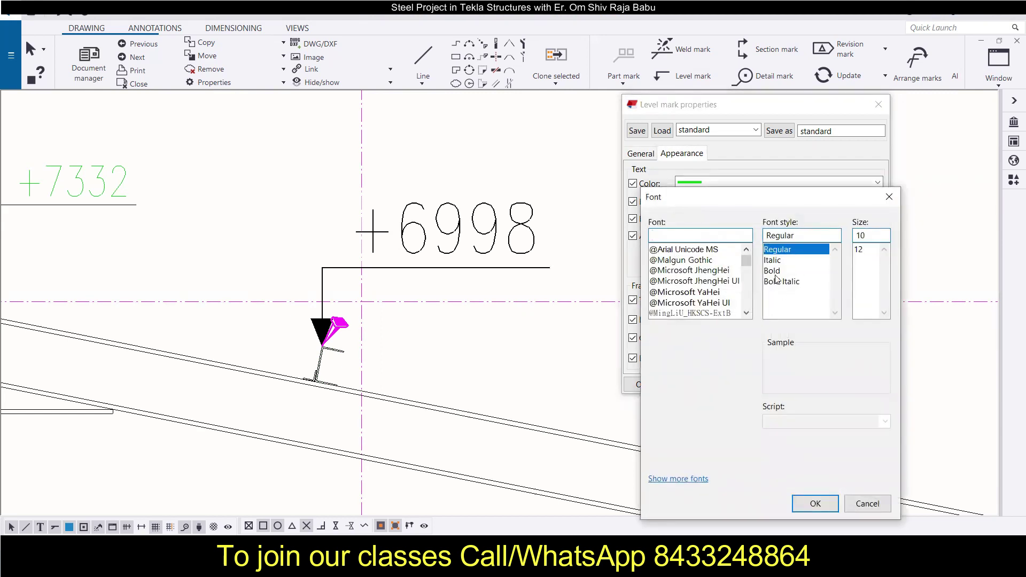
click(776, 271)
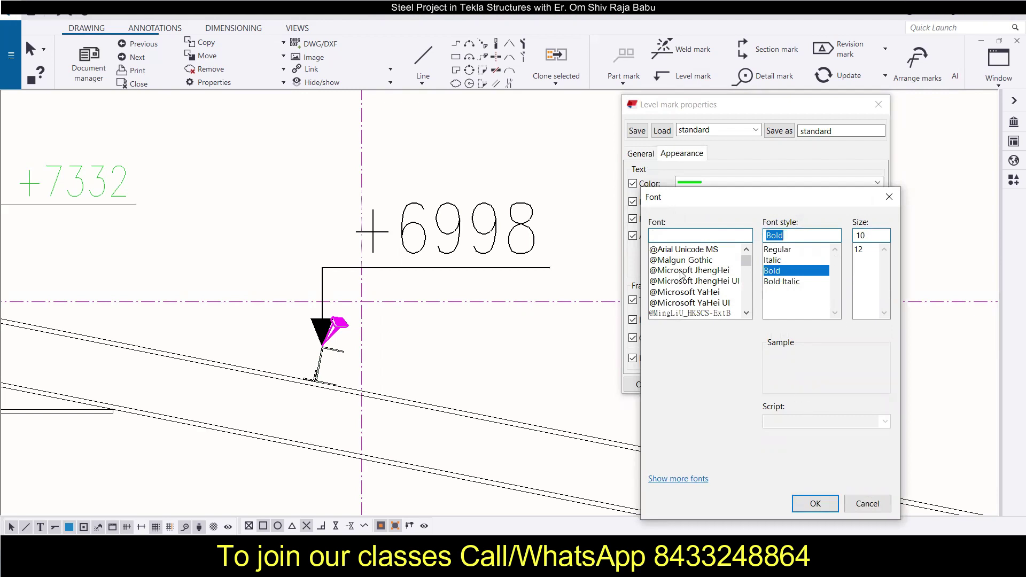
click(688, 295)
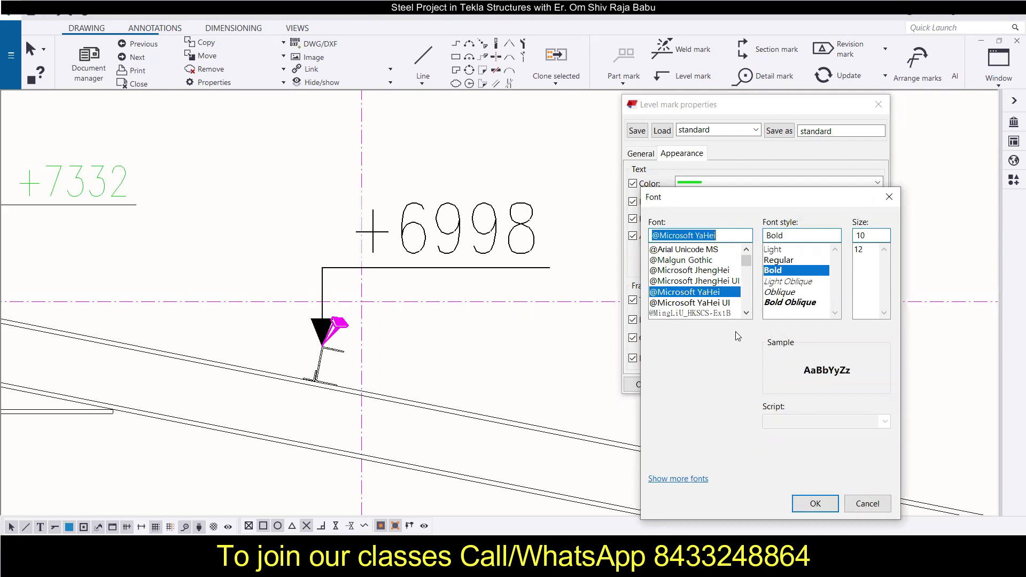
click(823, 508)
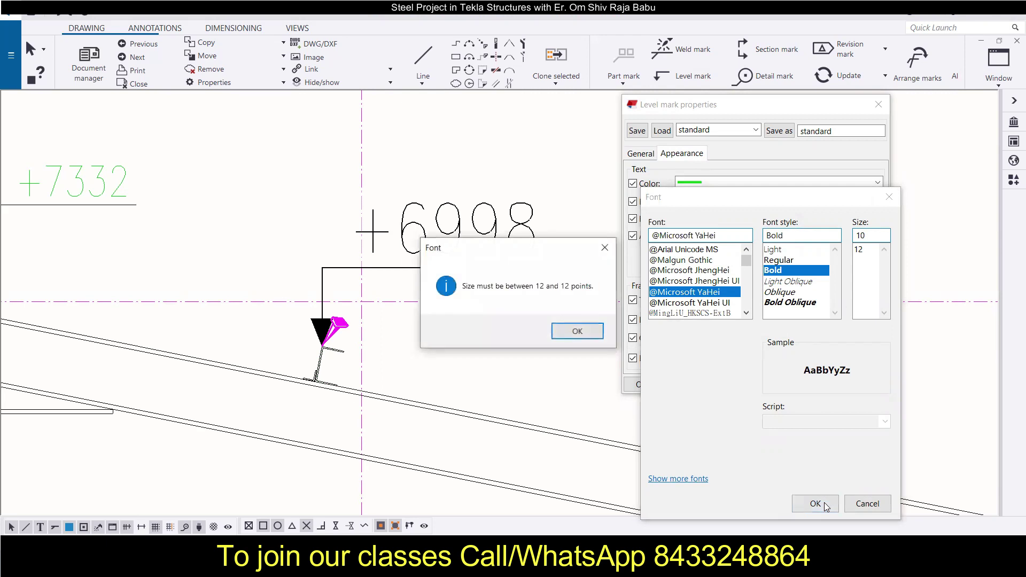
click(585, 333)
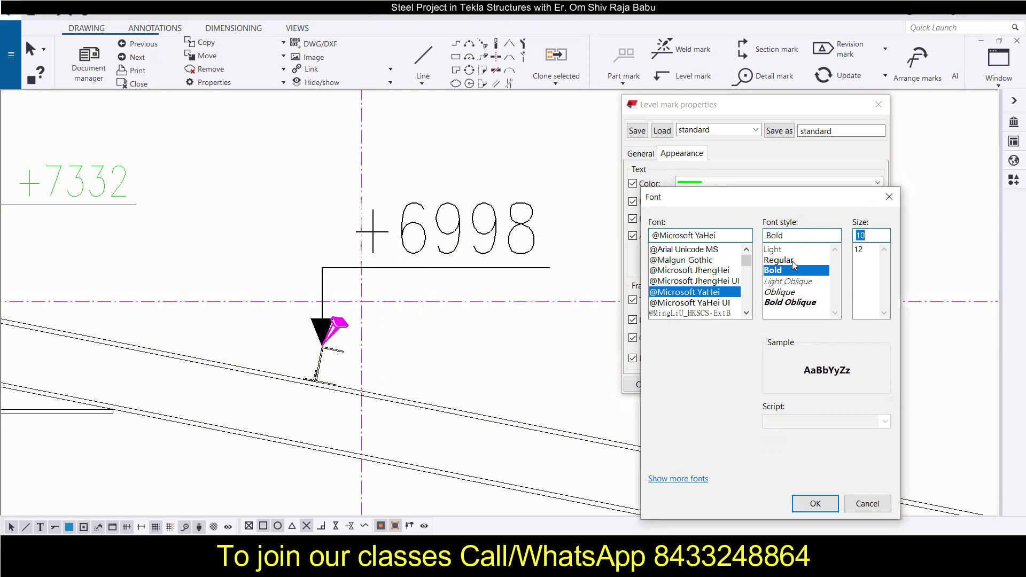
click(865, 253)
click(815, 504)
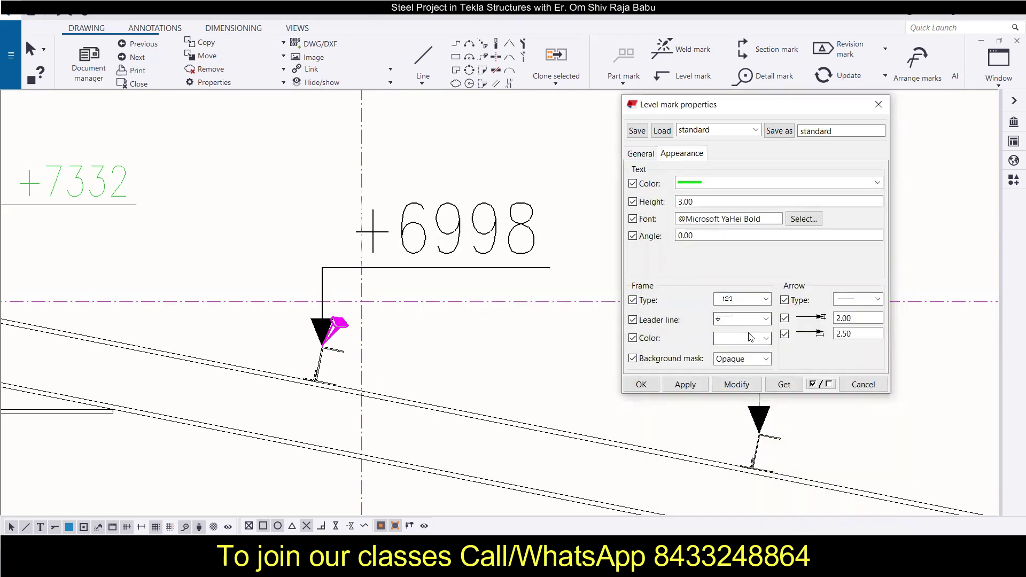
click(737, 384)
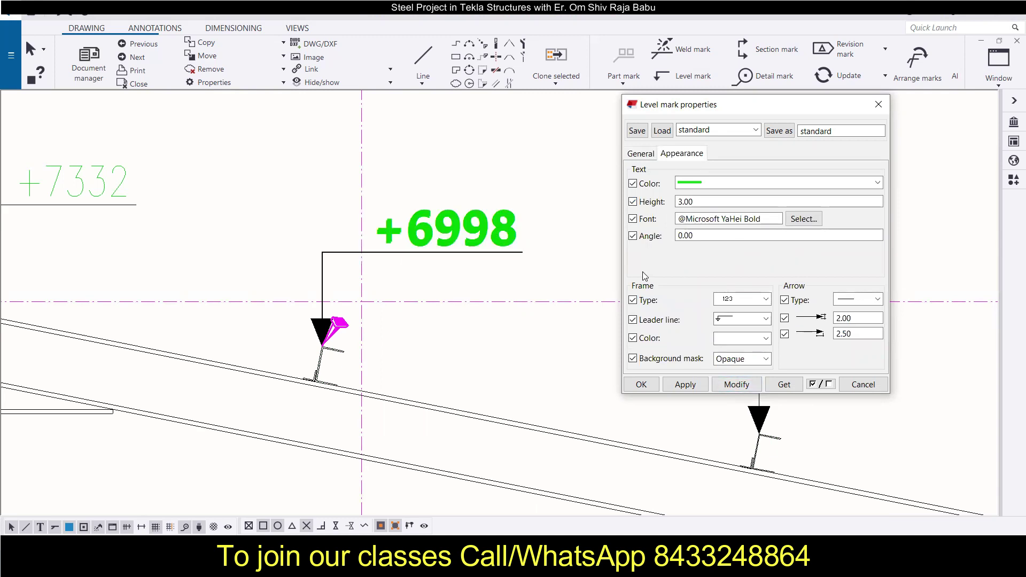
click(565, 259)
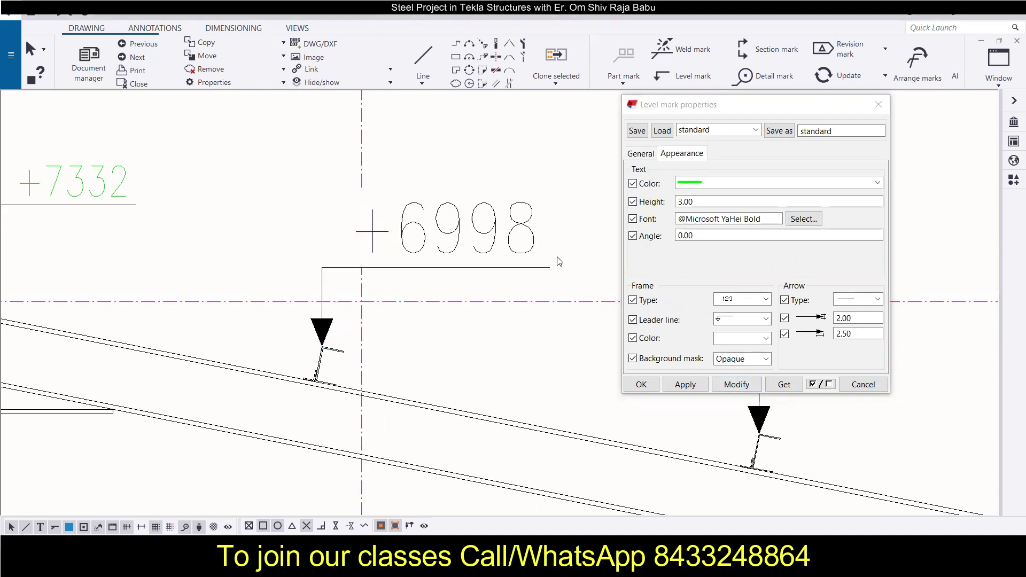
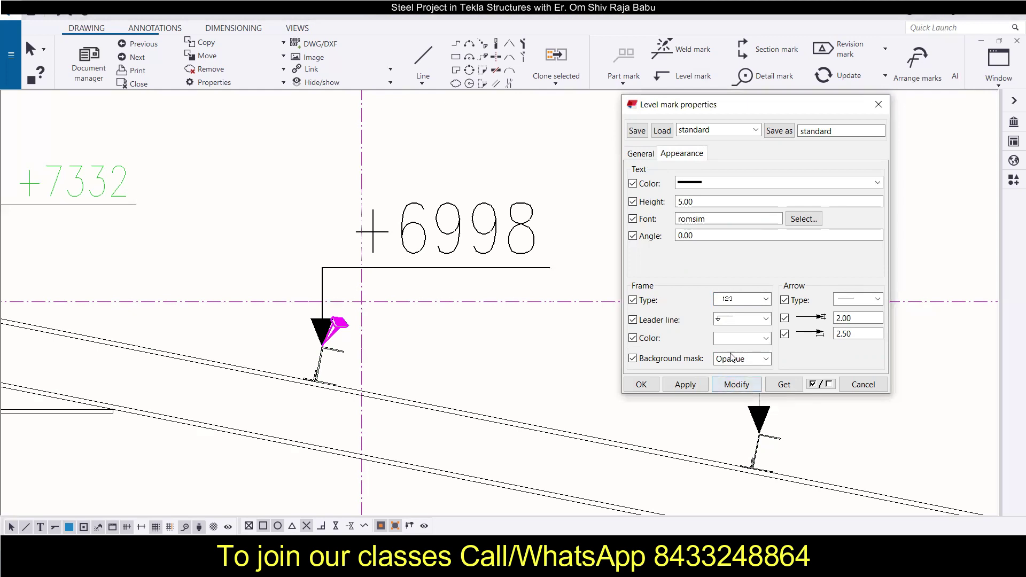
Modify the +6998 level mark with a circular frame and switch the frame type back to the plain 123 style
click(739, 303)
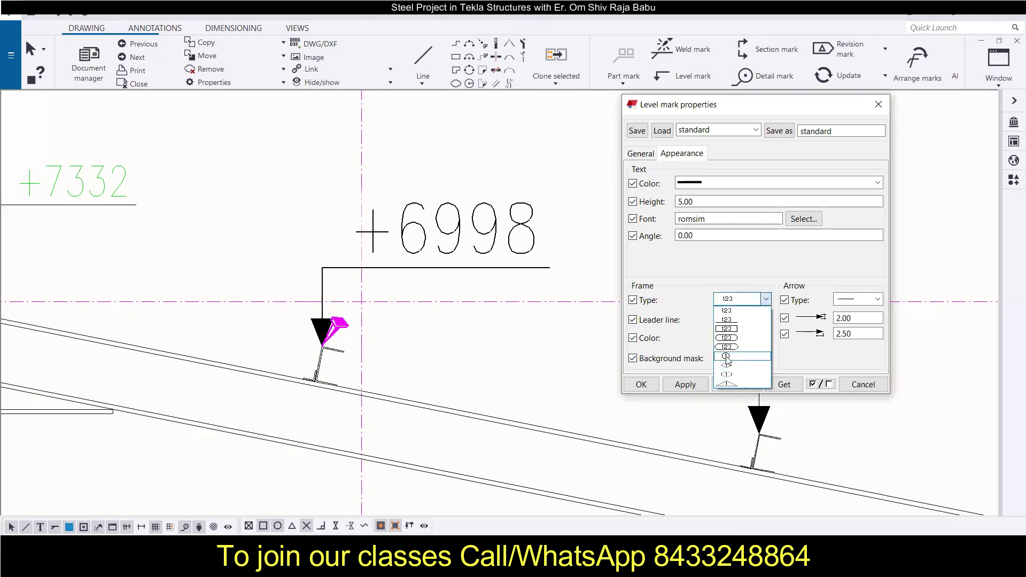
click(727, 357)
click(730, 388)
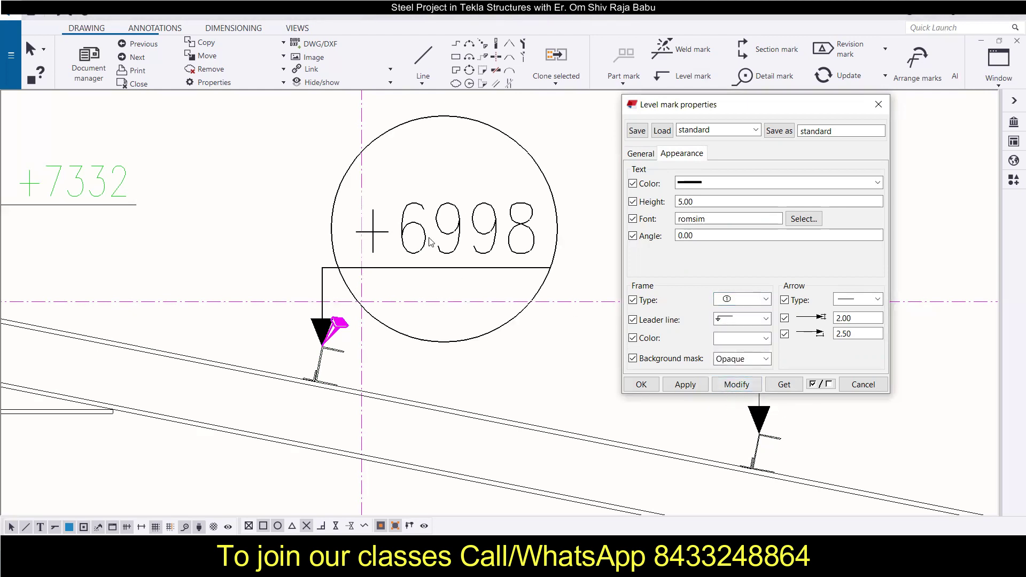
click(742, 300)
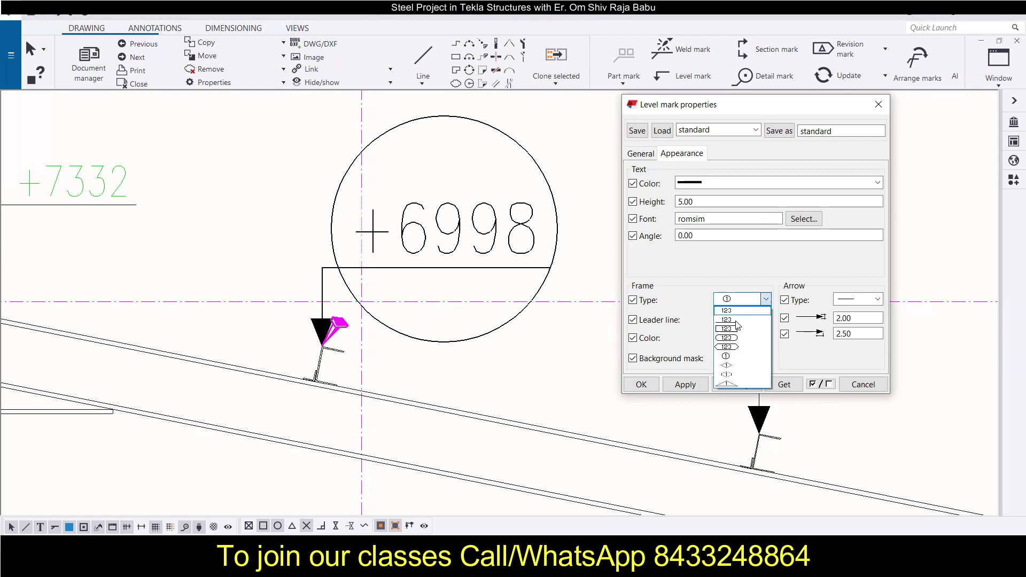
click(734, 319)
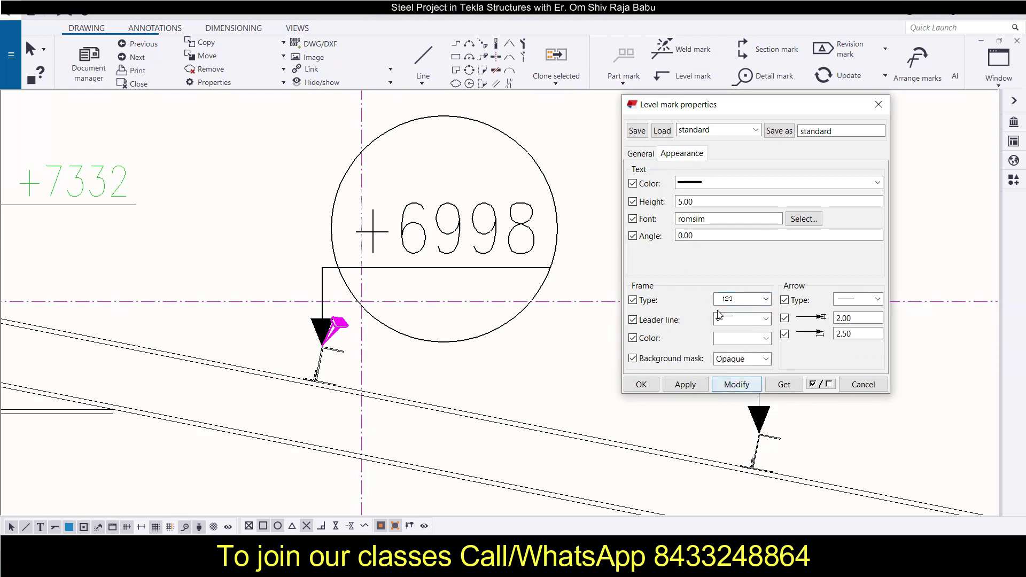
Modify the level mark with the slanted leader line without an arrowhead, and restore the right-angled leader line with arrow
click(758, 319)
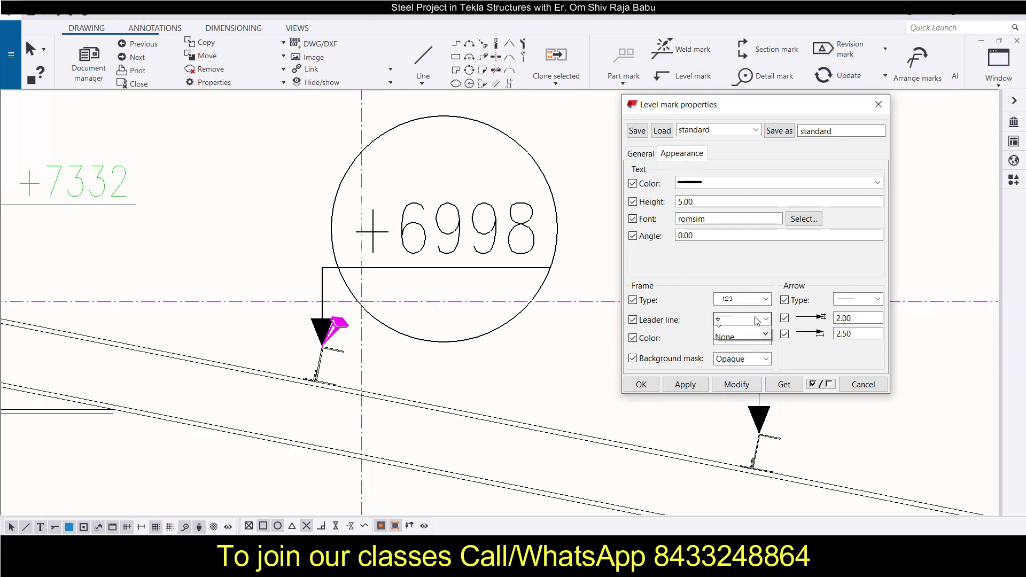
scroll(747, 361, up, 1)
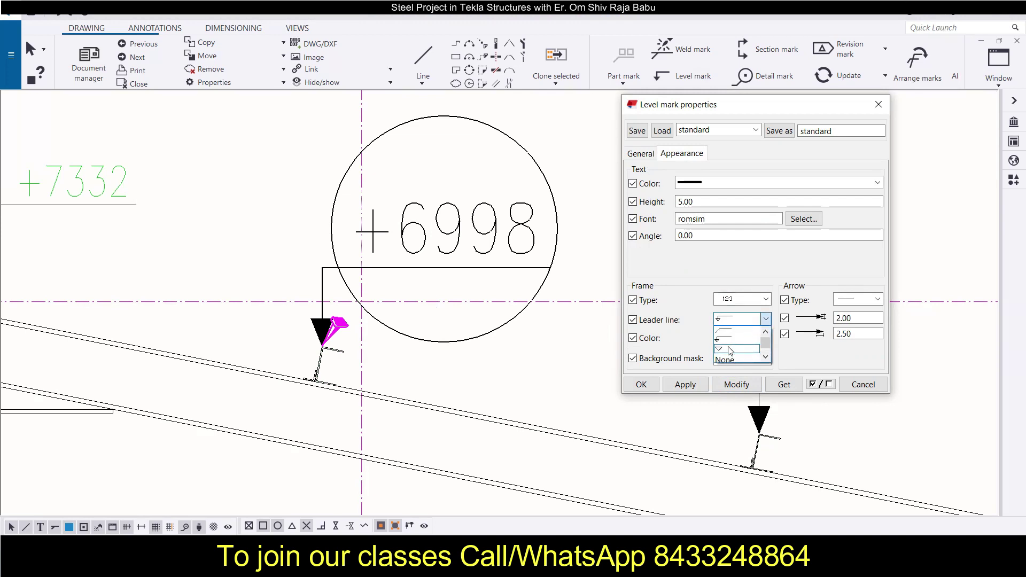
click(727, 332)
click(736, 384)
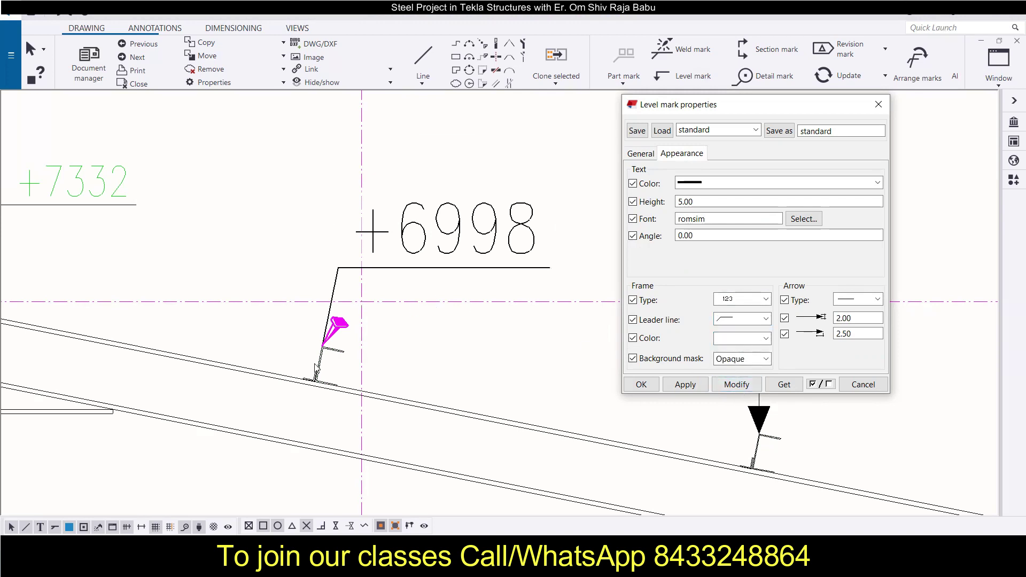
click(722, 319)
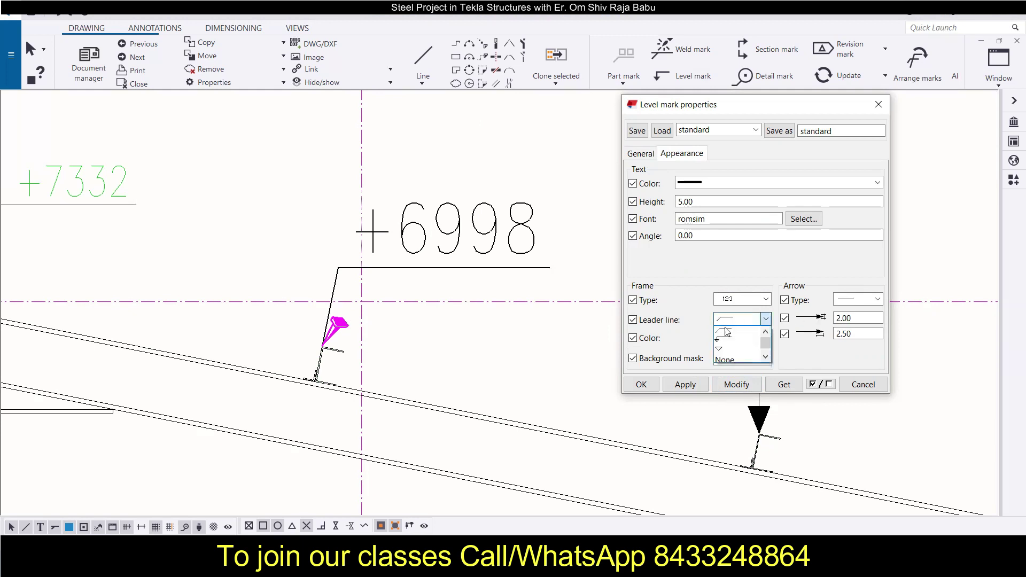
click(728, 342)
click(741, 386)
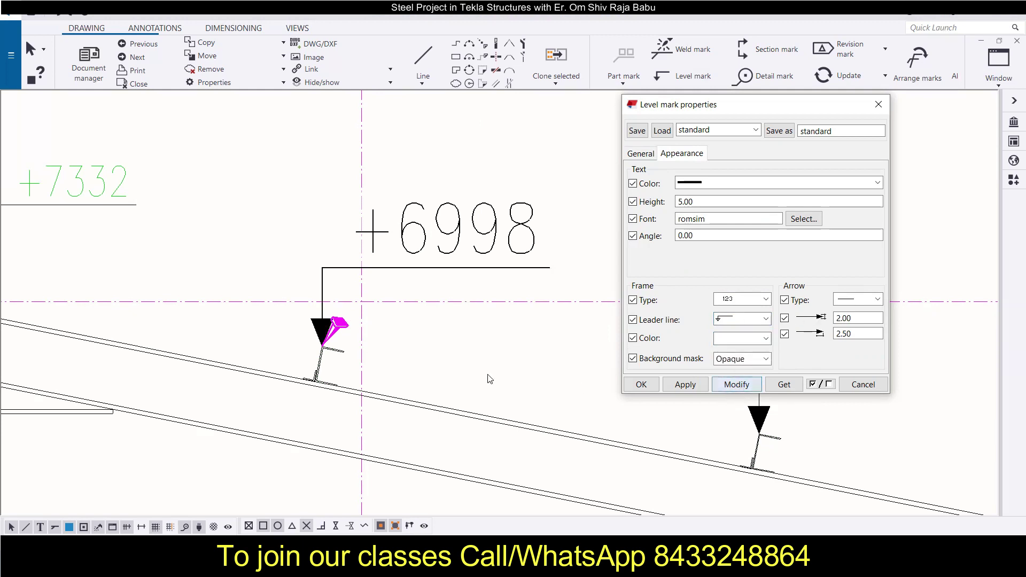
Set the level mark's frame color to red and modify the mark
click(742, 340)
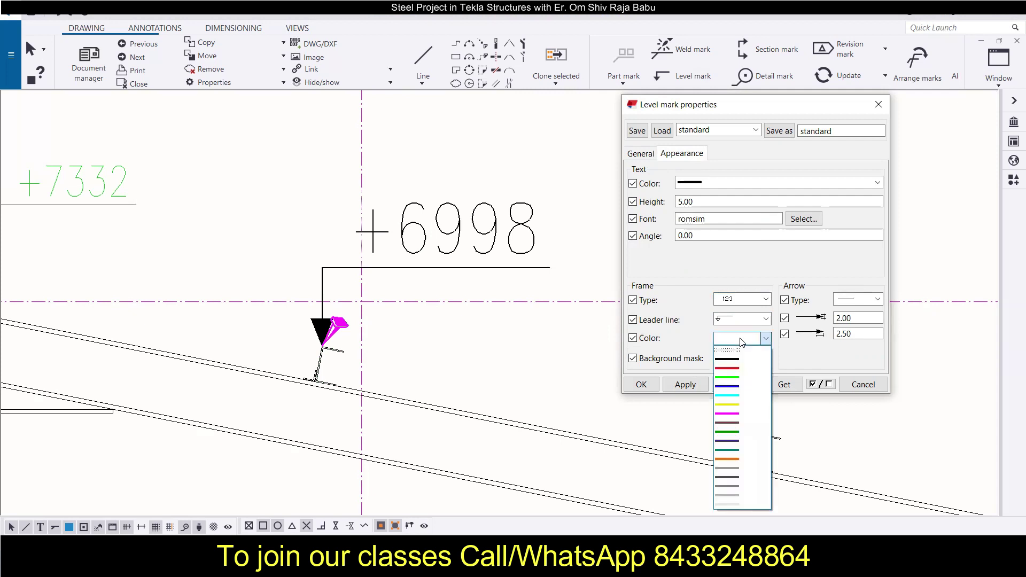
click(734, 369)
click(728, 385)
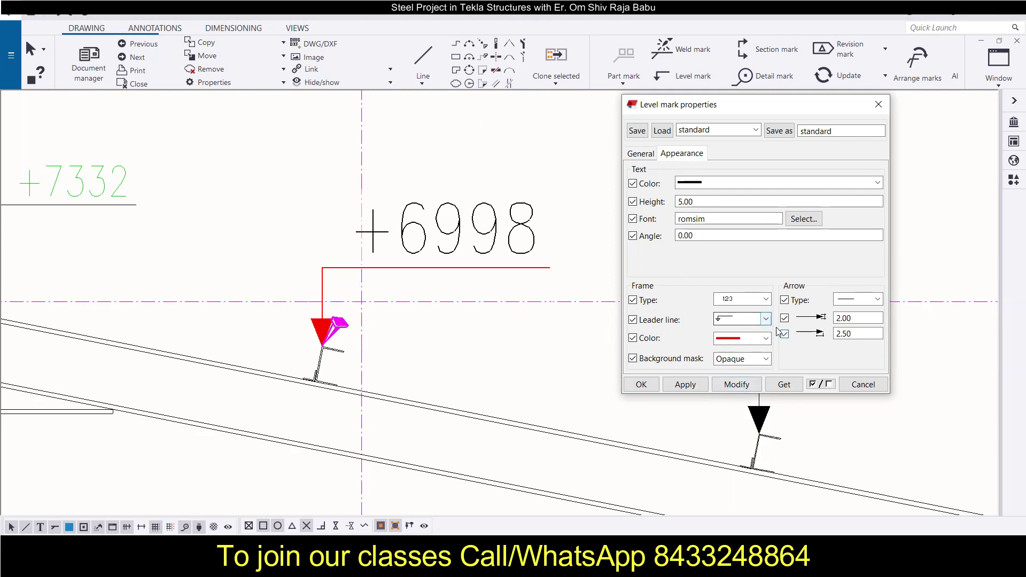
Set both arrow size values of the level mark to 1.00 and modify the mark
drag(861, 321, 825, 319)
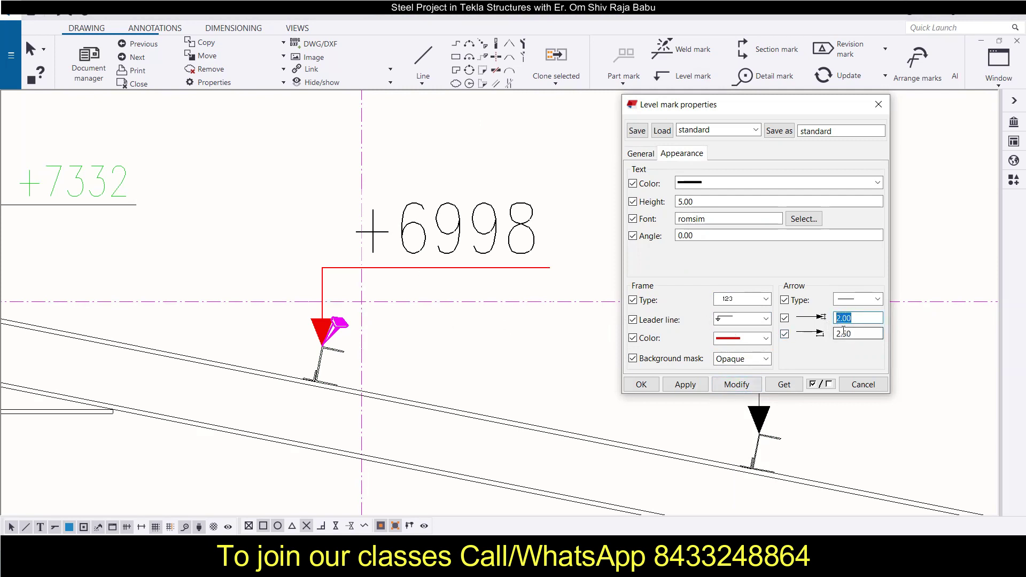
text(41)
key(BackSpace)
key(BackSpace)
text(1)
key(Tab)
text(1)
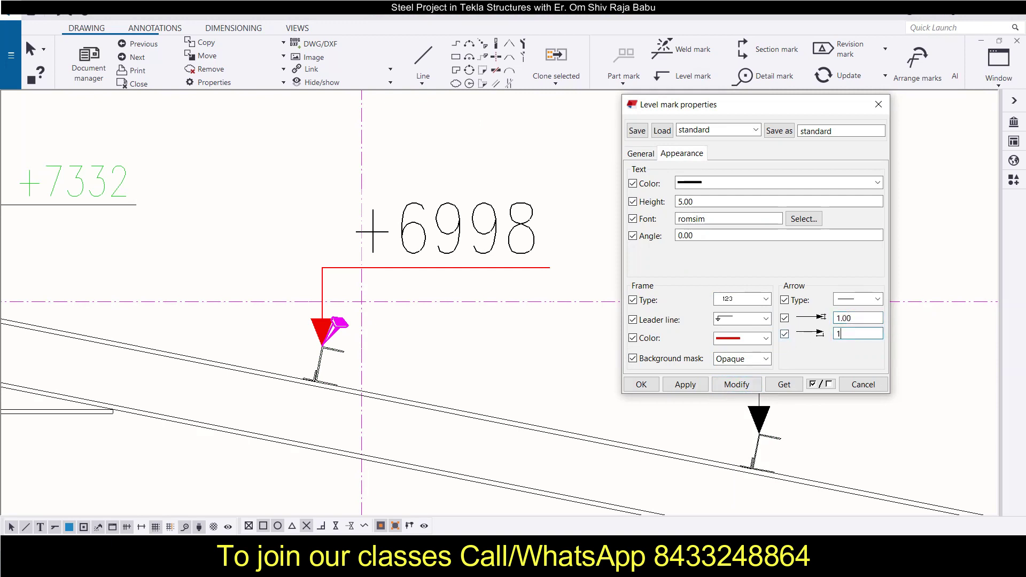
click(740, 385)
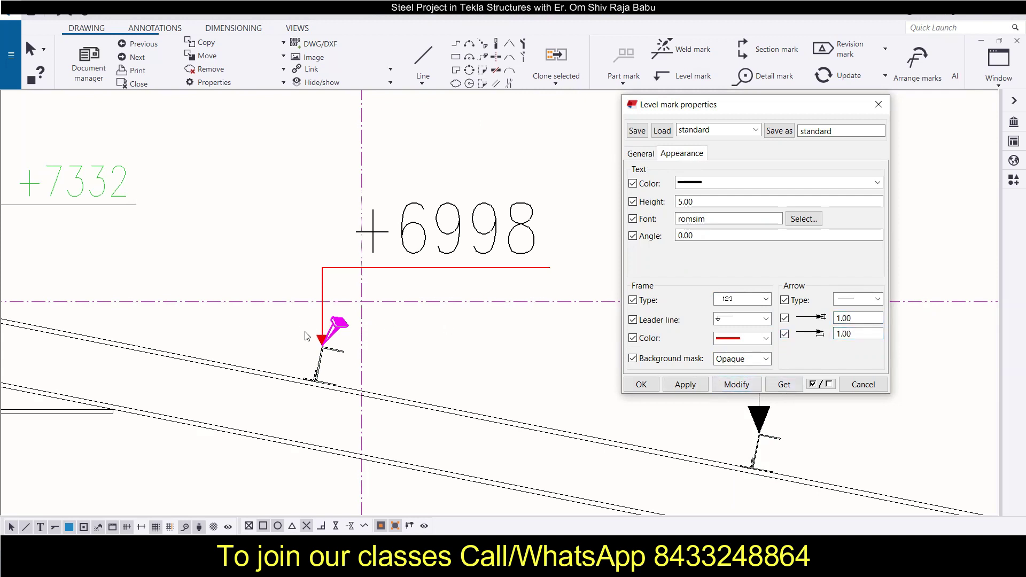
Set the level mark's arrow size values to 2.00 and 2.50 and modify the mark
drag(877, 318, 804, 335)
text(2)
text(2.)
click(735, 383)
Set the level mark's frame color to black and its text color to green, and modify the mark
click(738, 341)
click(733, 359)
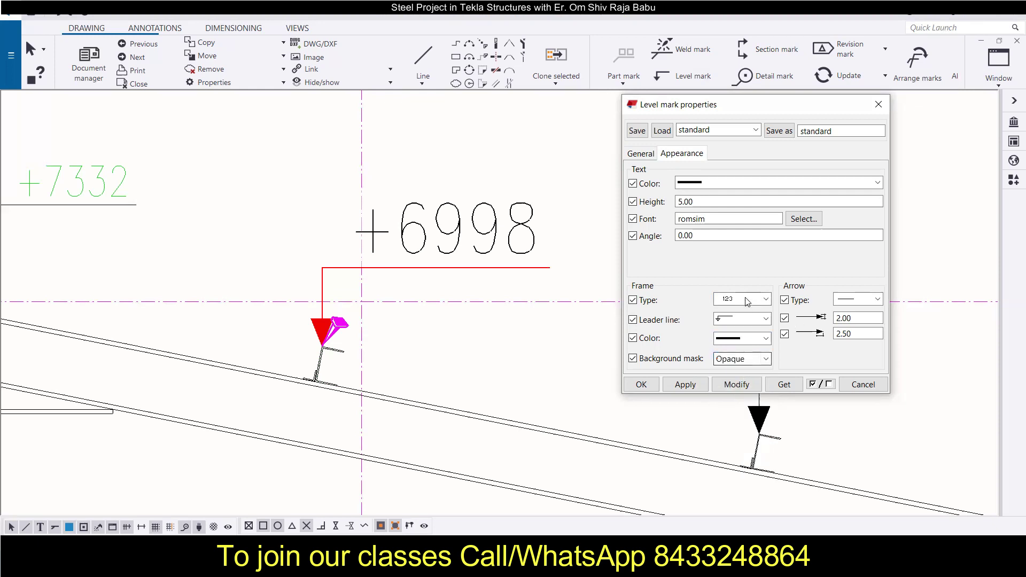
click(720, 184)
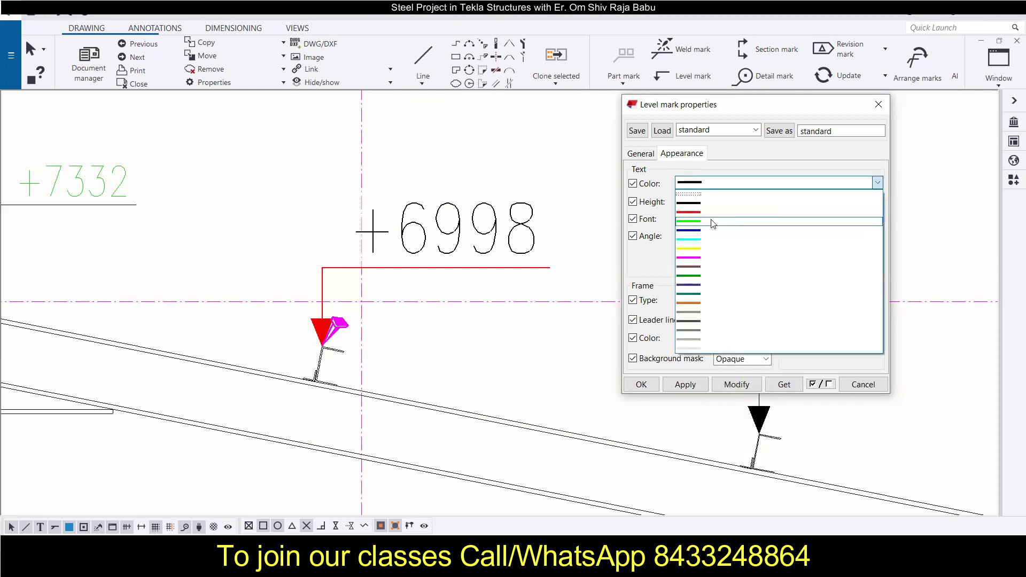
click(711, 221)
click(736, 385)
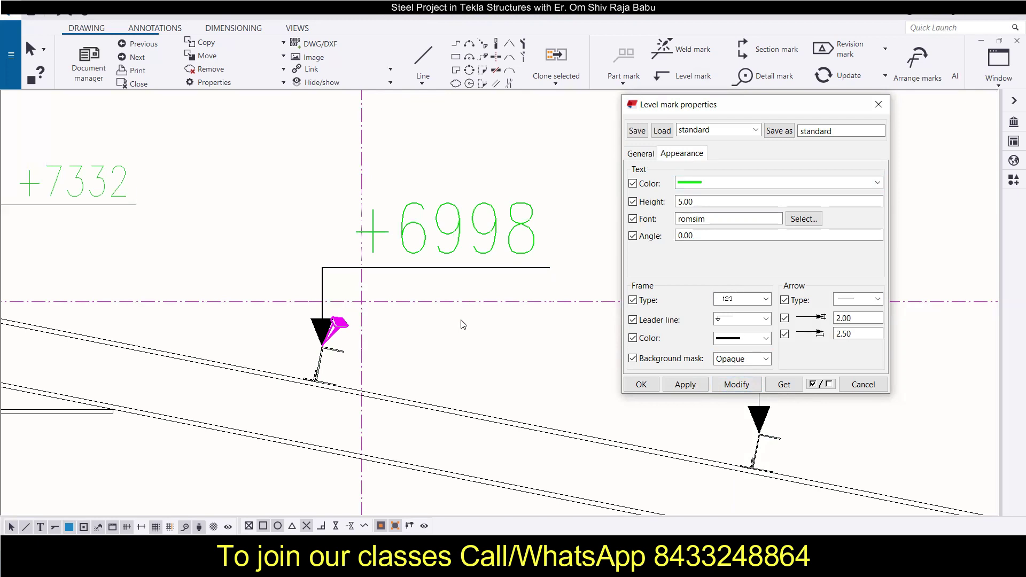
Set the level mark's text height to 3, modify the mark and deselect it
scroll(455, 293, down, 3)
double_click(686, 202)
text(3)
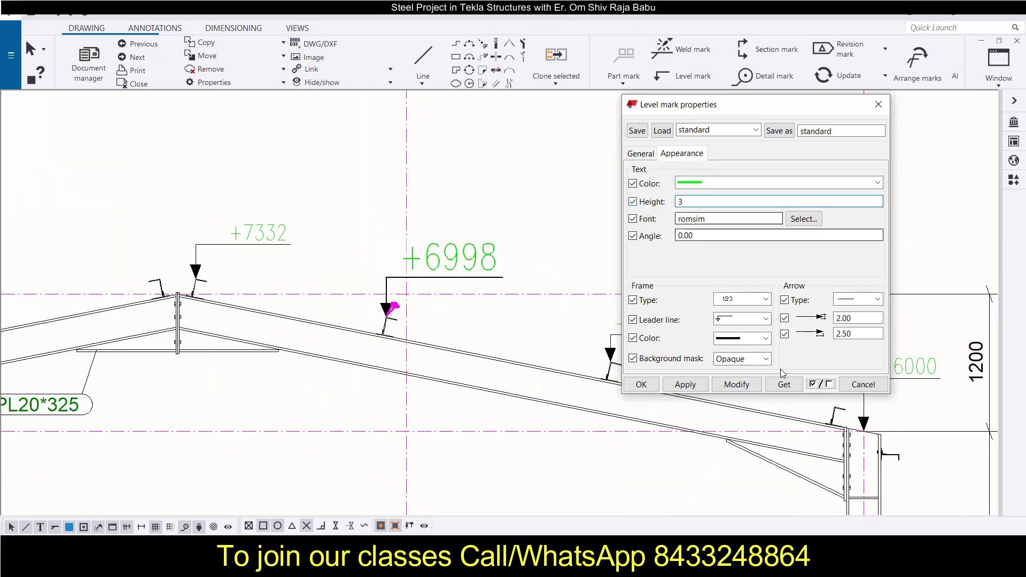
click(736, 384)
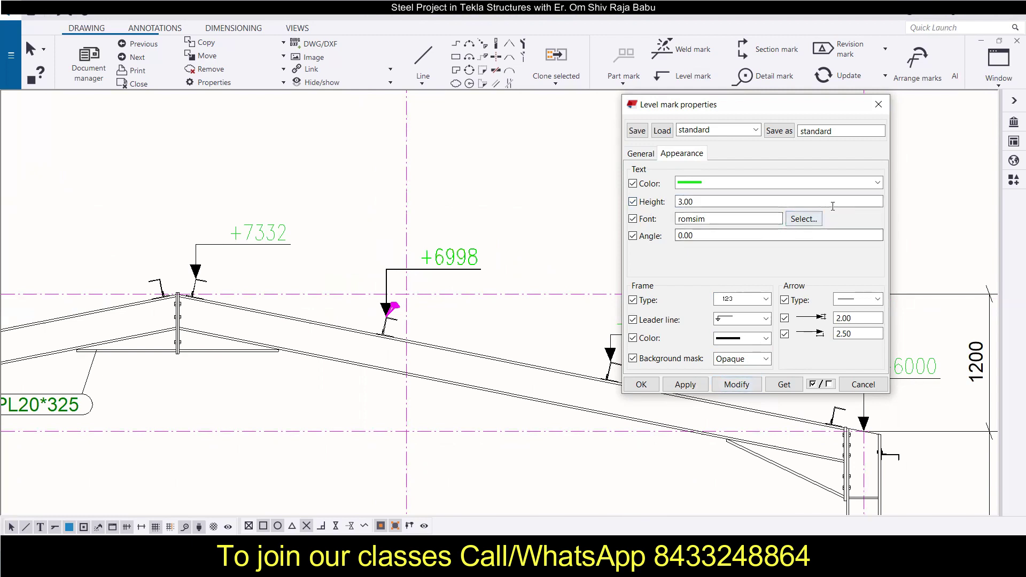
click(483, 258)
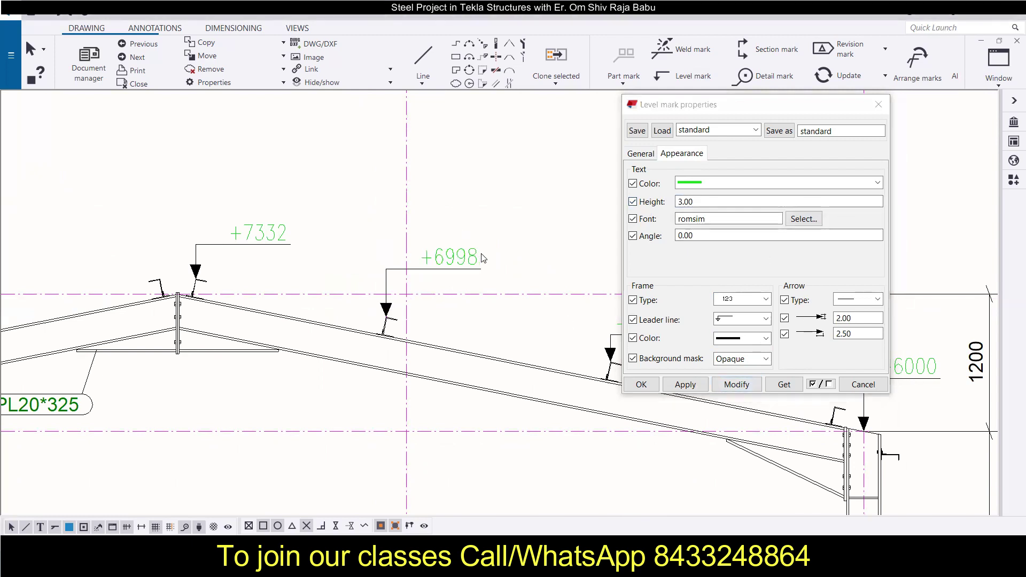
Examine the level marks along the rafter and column of the GRID 1 section, moving the level mark properties dialog aside
scroll(528, 230, down, 6)
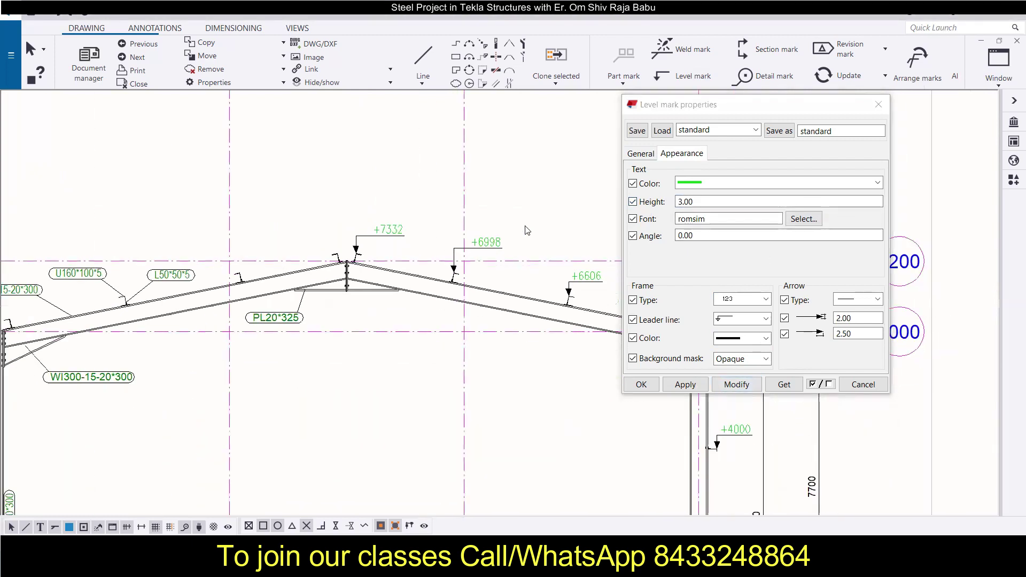
scroll(533, 236, down, 5)
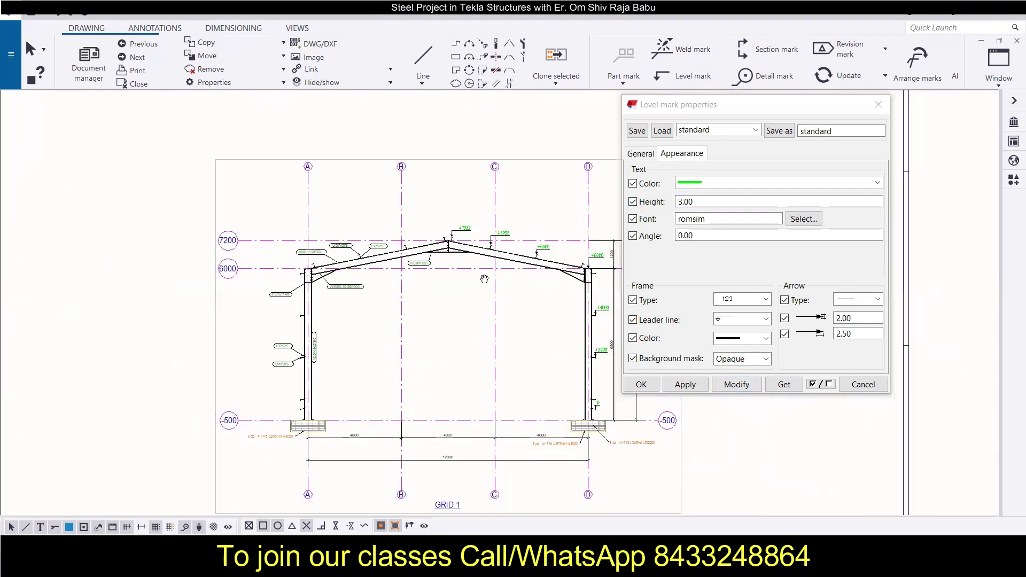
scroll(515, 273, up, 6)
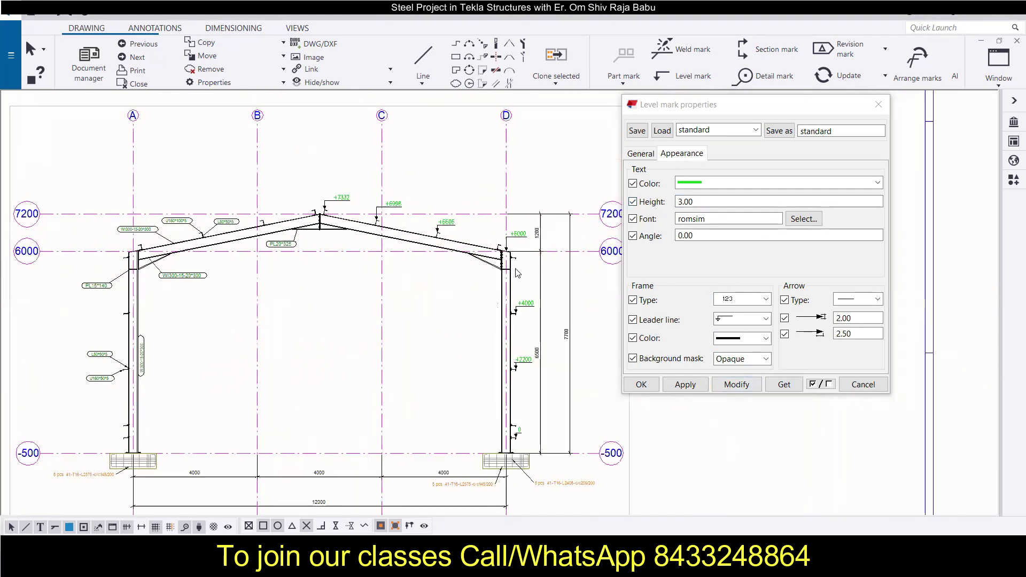
scroll(518, 273, up, 1)
middle_drag(518, 273, 412, 280)
click(710, 109)
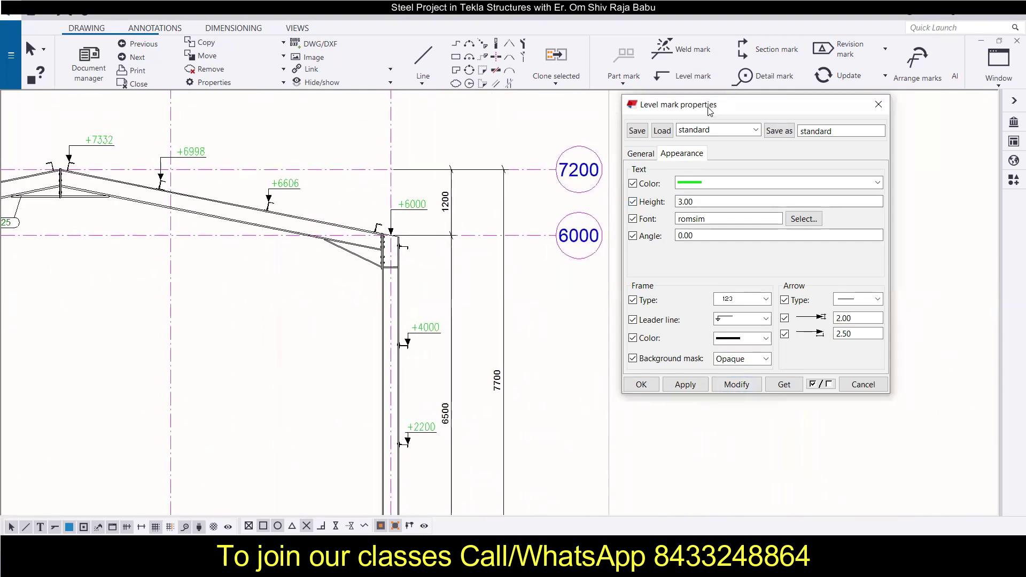
drag(710, 109, 717, 207)
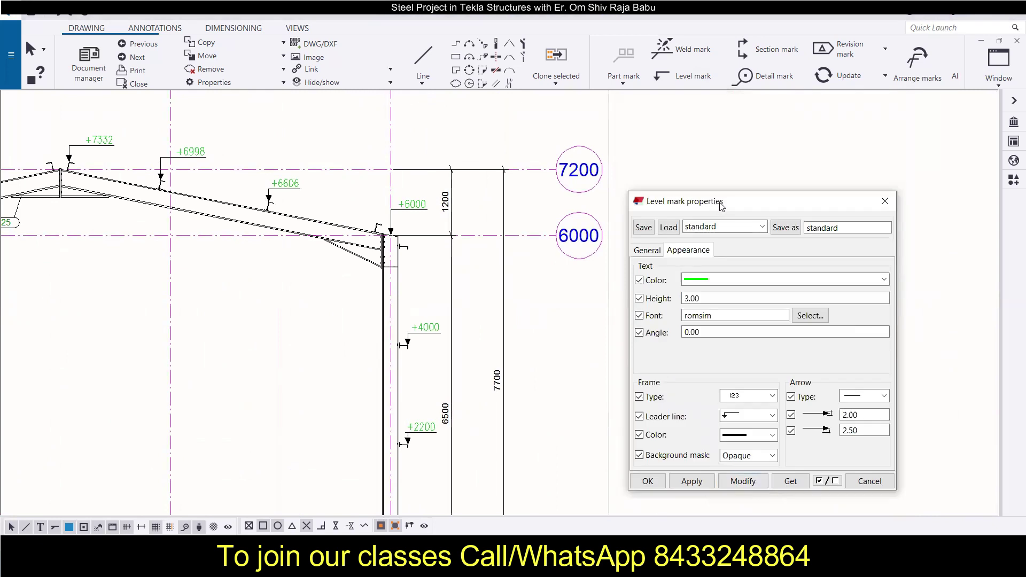
scroll(448, 199, down, 1)
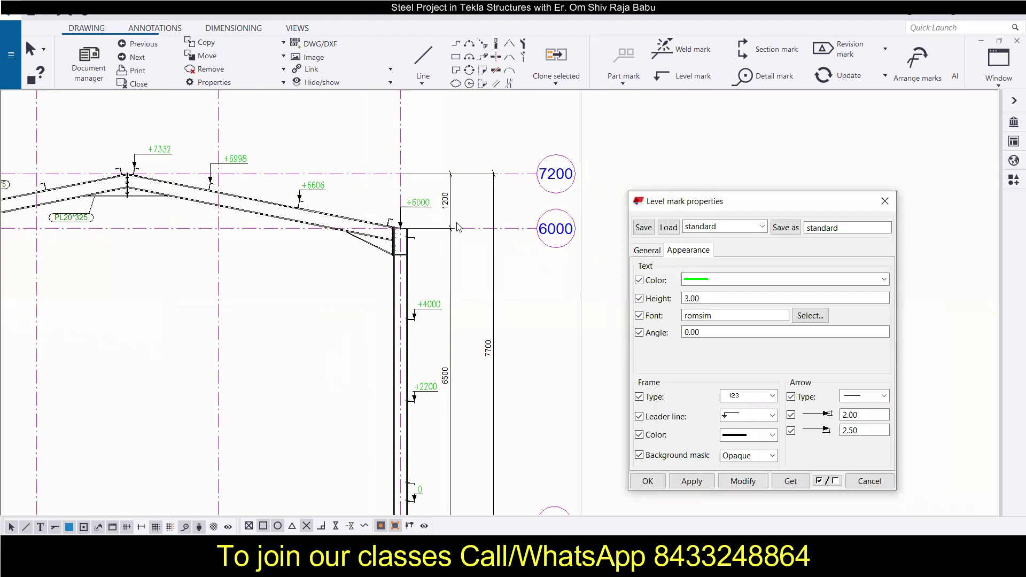
scroll(477, 257, up, 1)
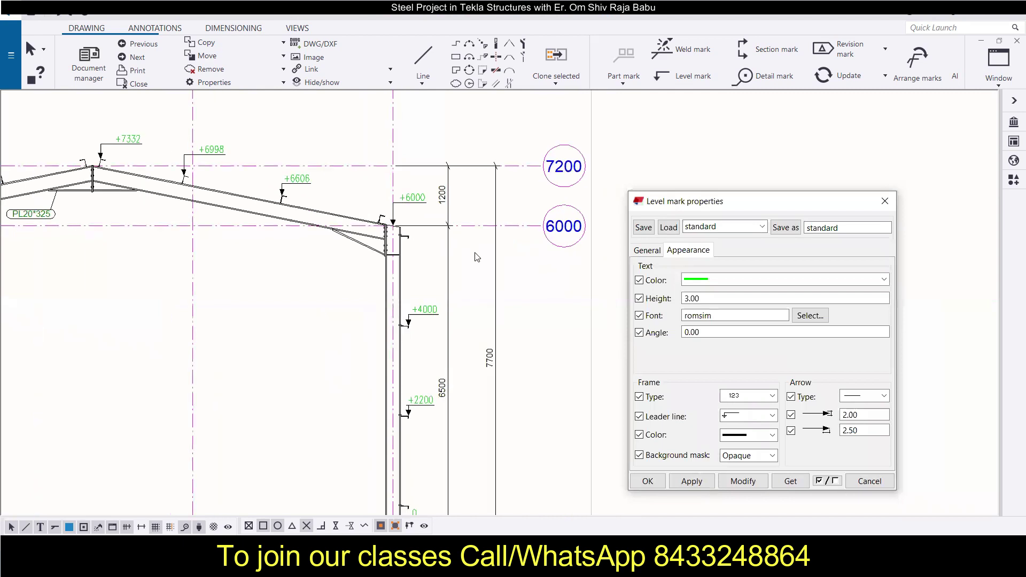